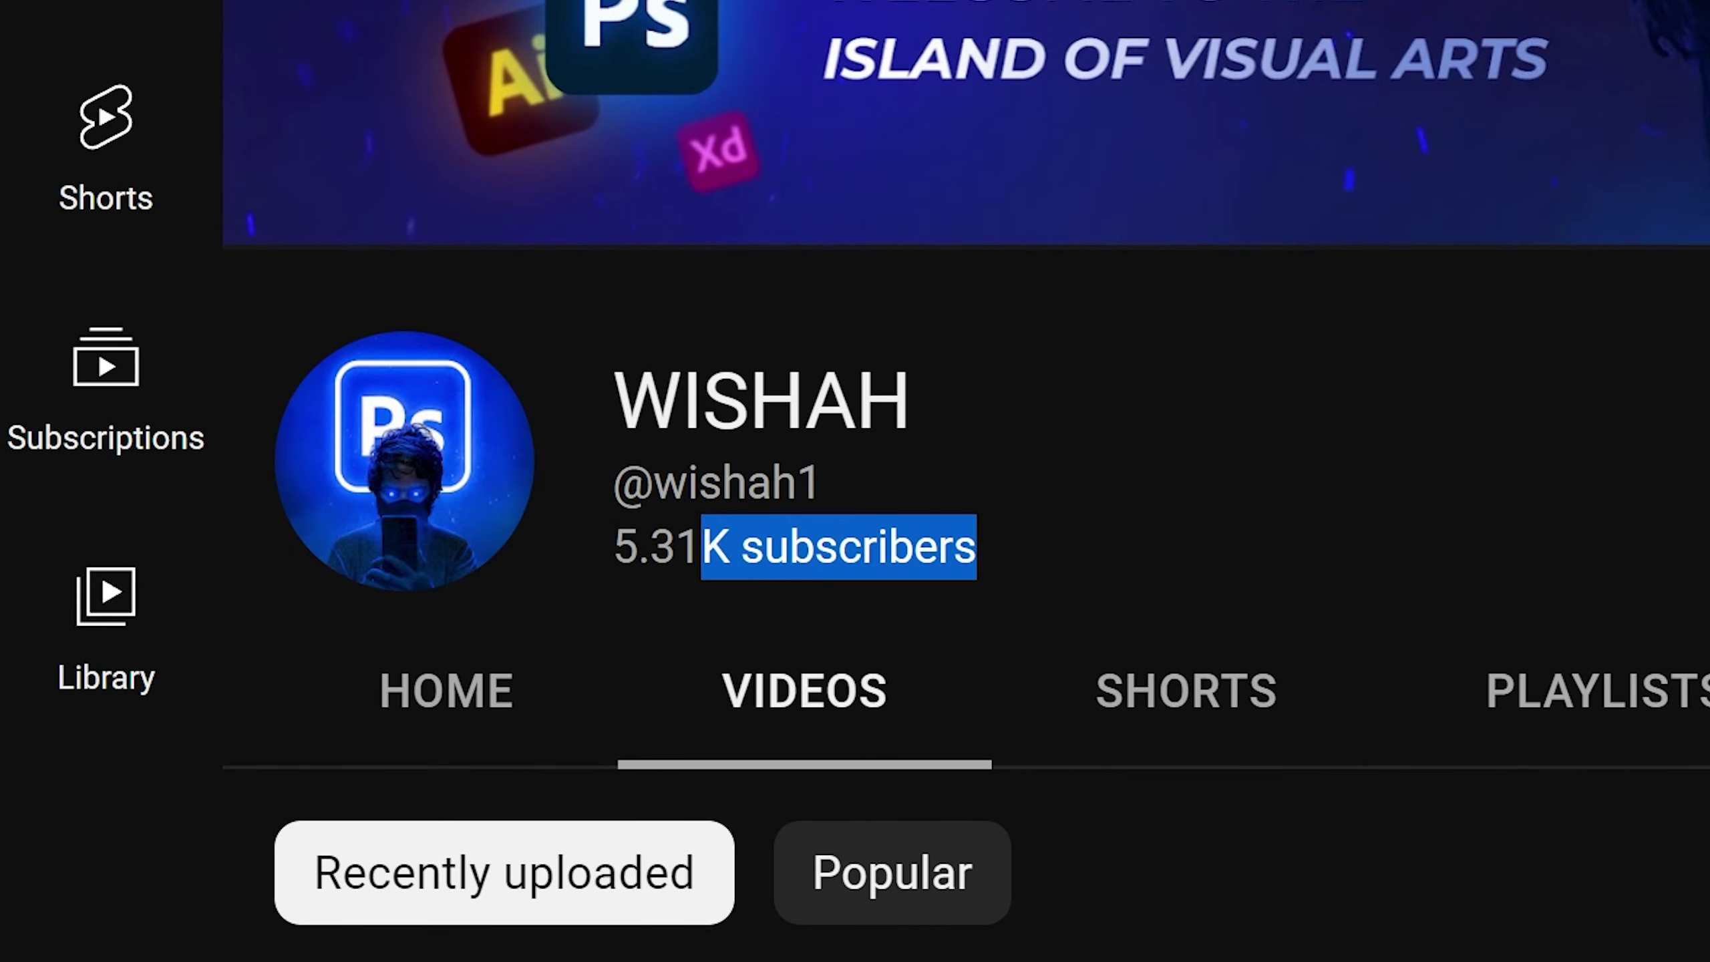
Step: Select the sunset city layer and bring up a Curves adjustment (Ctrl+M)
{"action": "left_click_drag", "start_coordinate": [612, 547], "coordinate": [650, 547]}
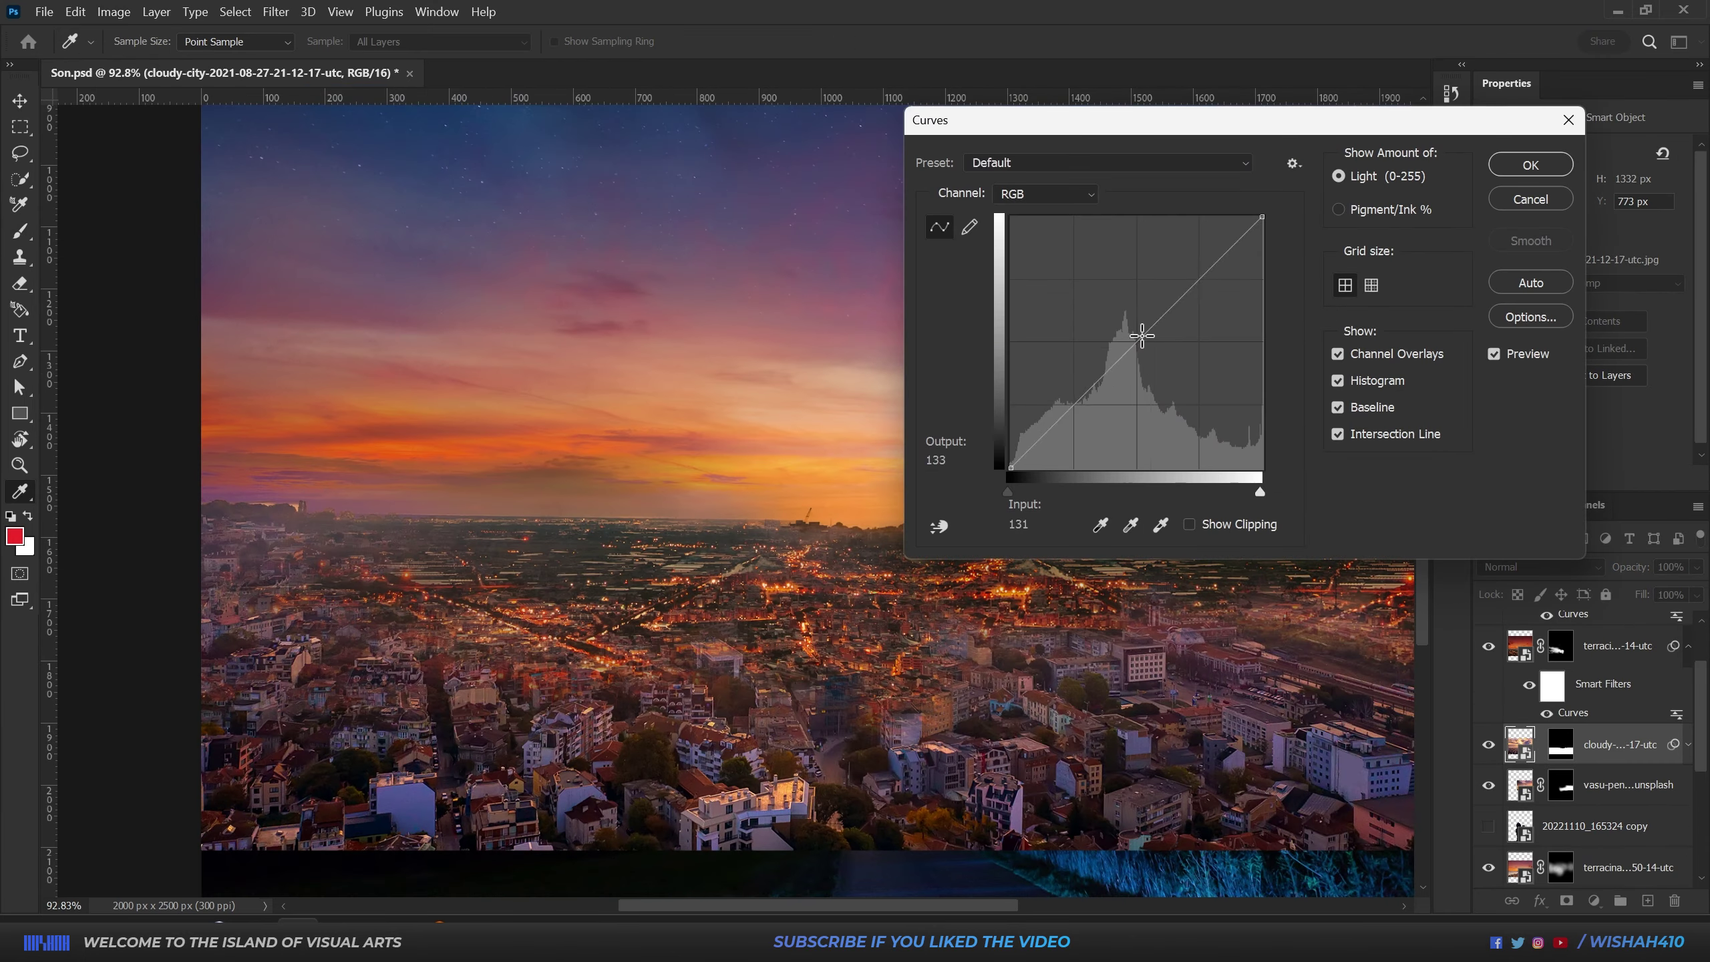
Step: Darken the city with a pulled-down Curves point and warp its horizon into a bow
{"action": "left_click", "coordinate": [1166, 360]}
{"action": "mouse_move", "coordinate": [1129, 388]}
{"action": "left_mouse_down"}
{"action": "mouse_move", "coordinate": [1126, 420]}
{"action": "mouse_move", "coordinate": [1112, 407]}
{"action": "left_mouse_up"}
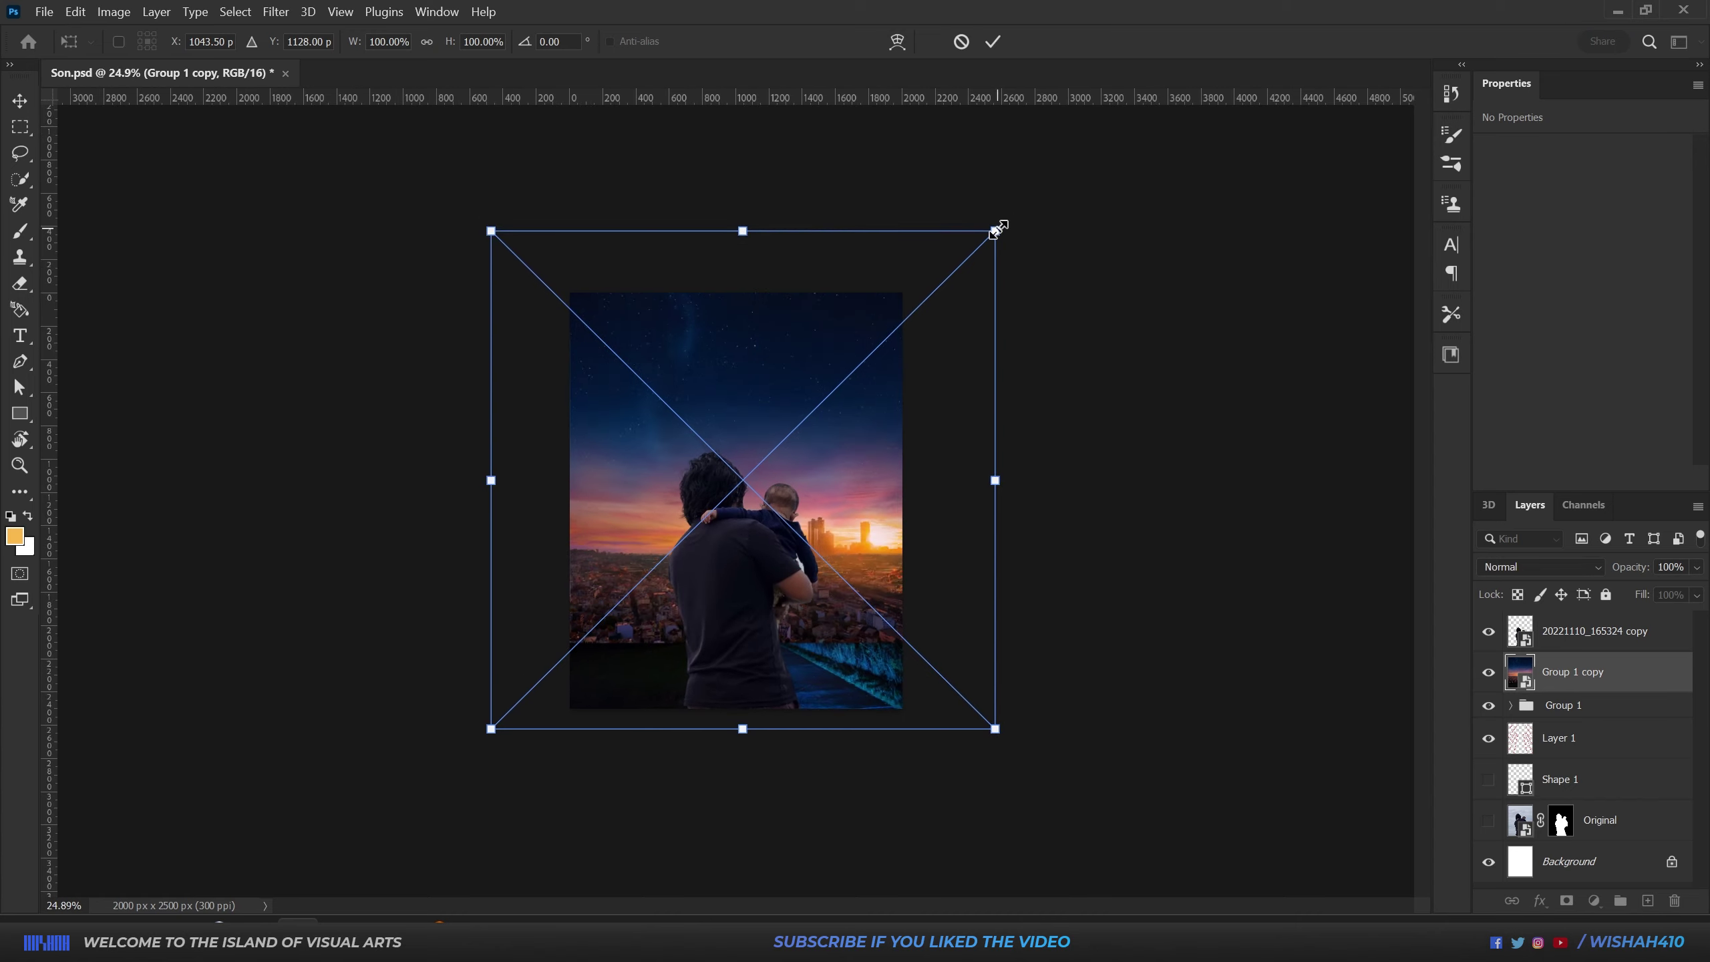
{"action": "mouse_move", "coordinate": [744, 442]}
{"action": "left_mouse_down"}
{"action": "mouse_move", "coordinate": [862, 655]}
{"action": "mouse_move", "coordinate": [993, 473]}
{"action": "mouse_move", "coordinate": [504, 567]}
{"action": "mouse_move", "coordinate": [812, 407]}
{"action": "left_mouse_up"}
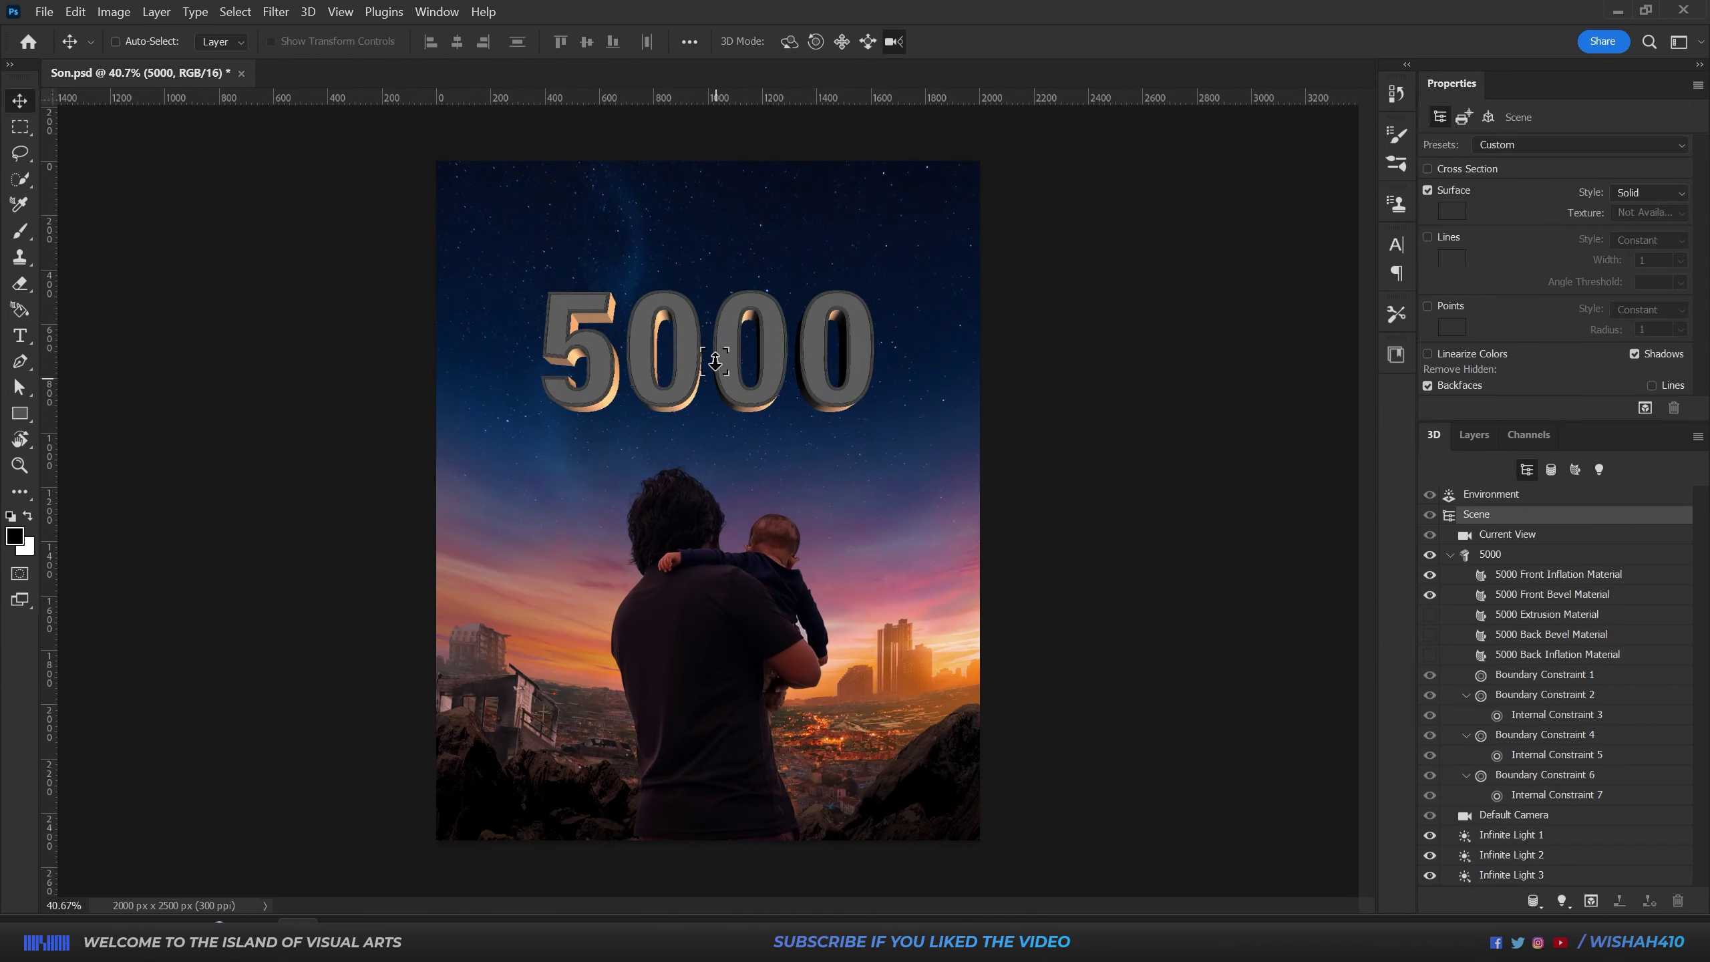
Step: Shrink the 5000 text and reposition it lower in the sky
{"action": "left_click_drag", "start_coordinate": [716, 359], "coordinate": [705, 585]}
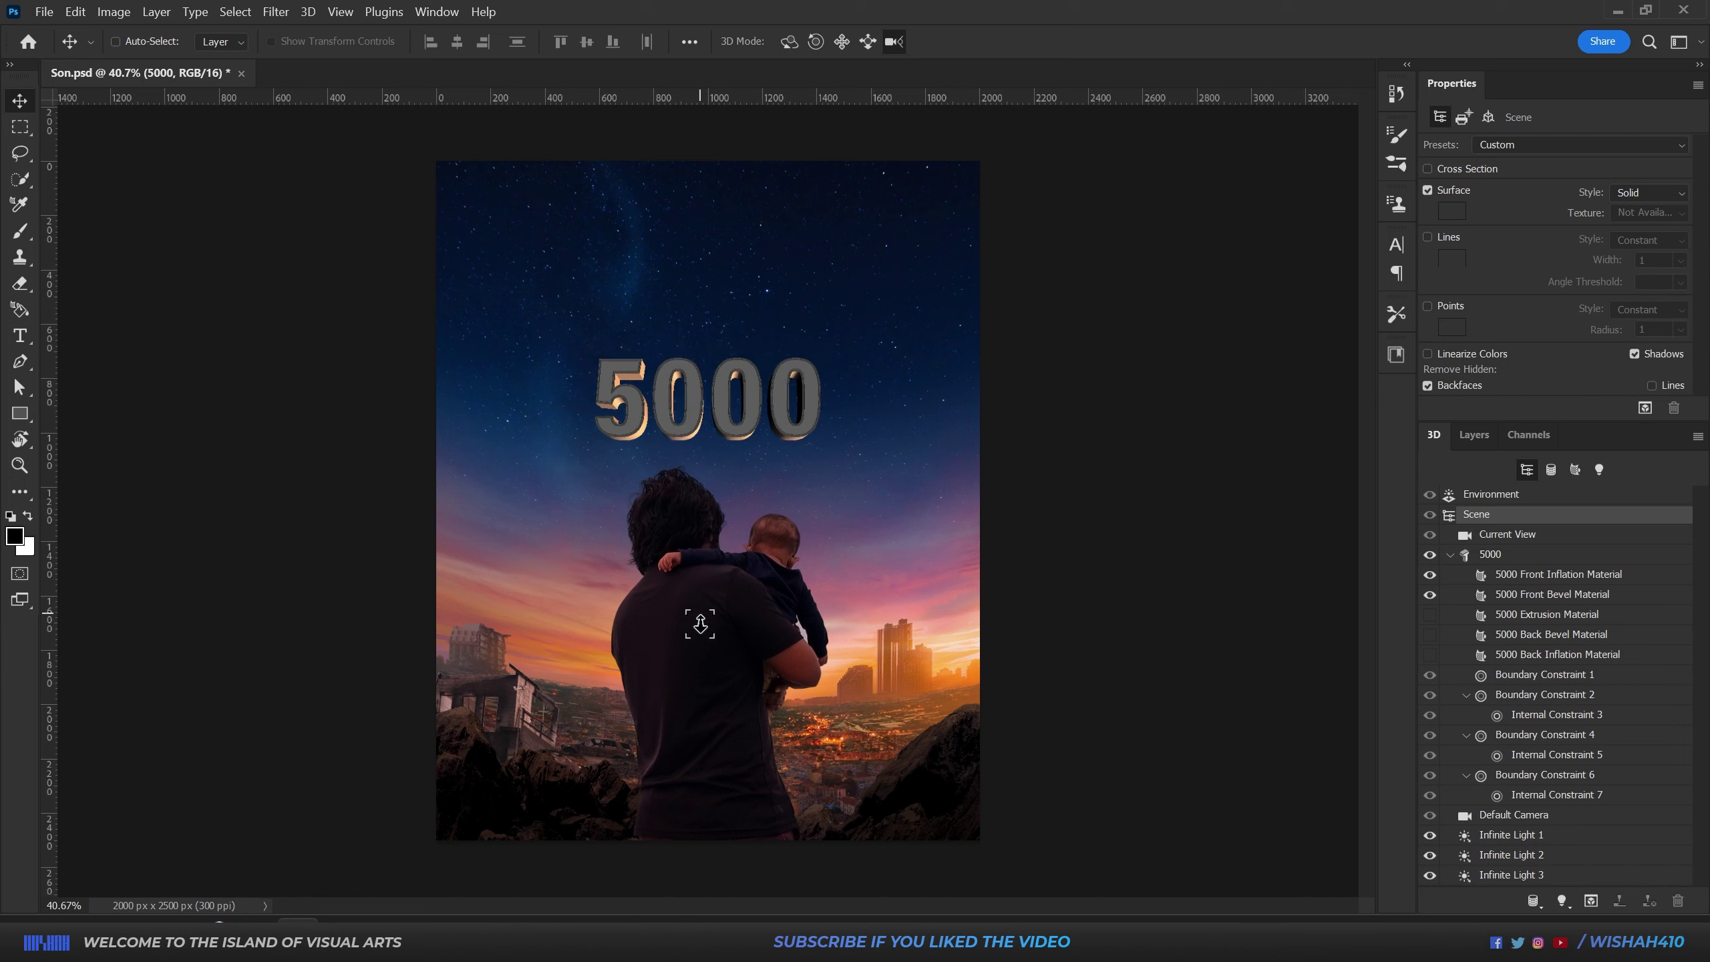
{"action": "left_click", "coordinate": [1473, 434]}
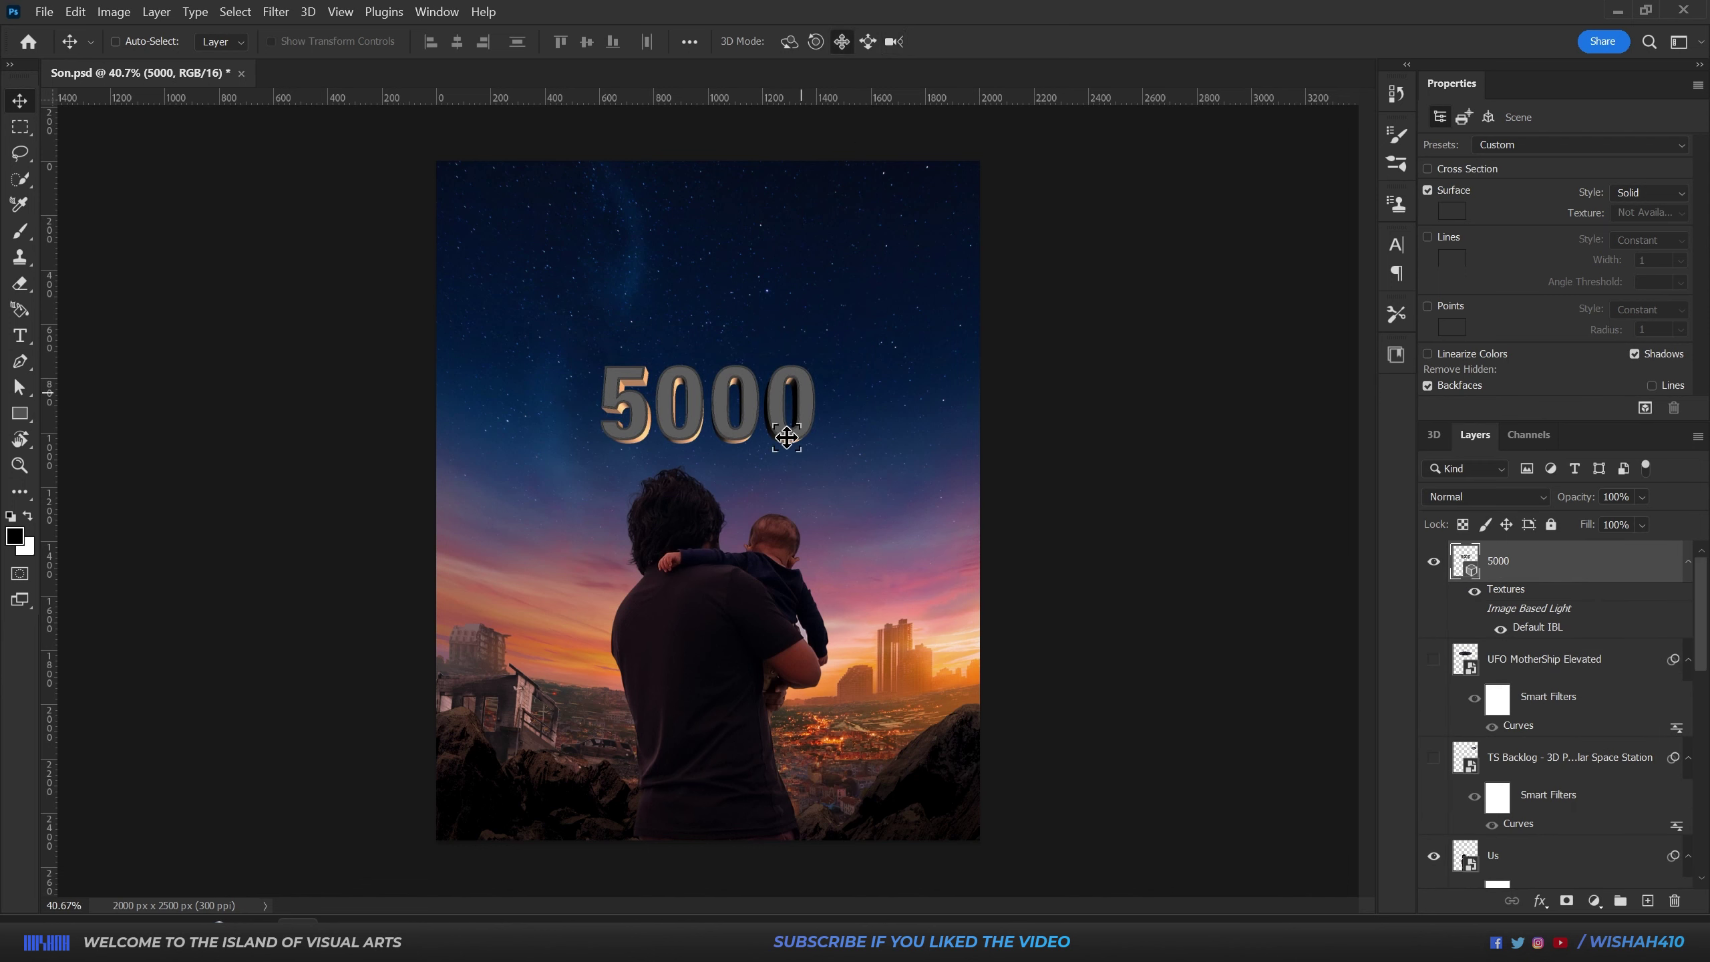
{"action": "left_click_drag", "start_coordinate": [785, 437], "coordinate": [794, 341]}
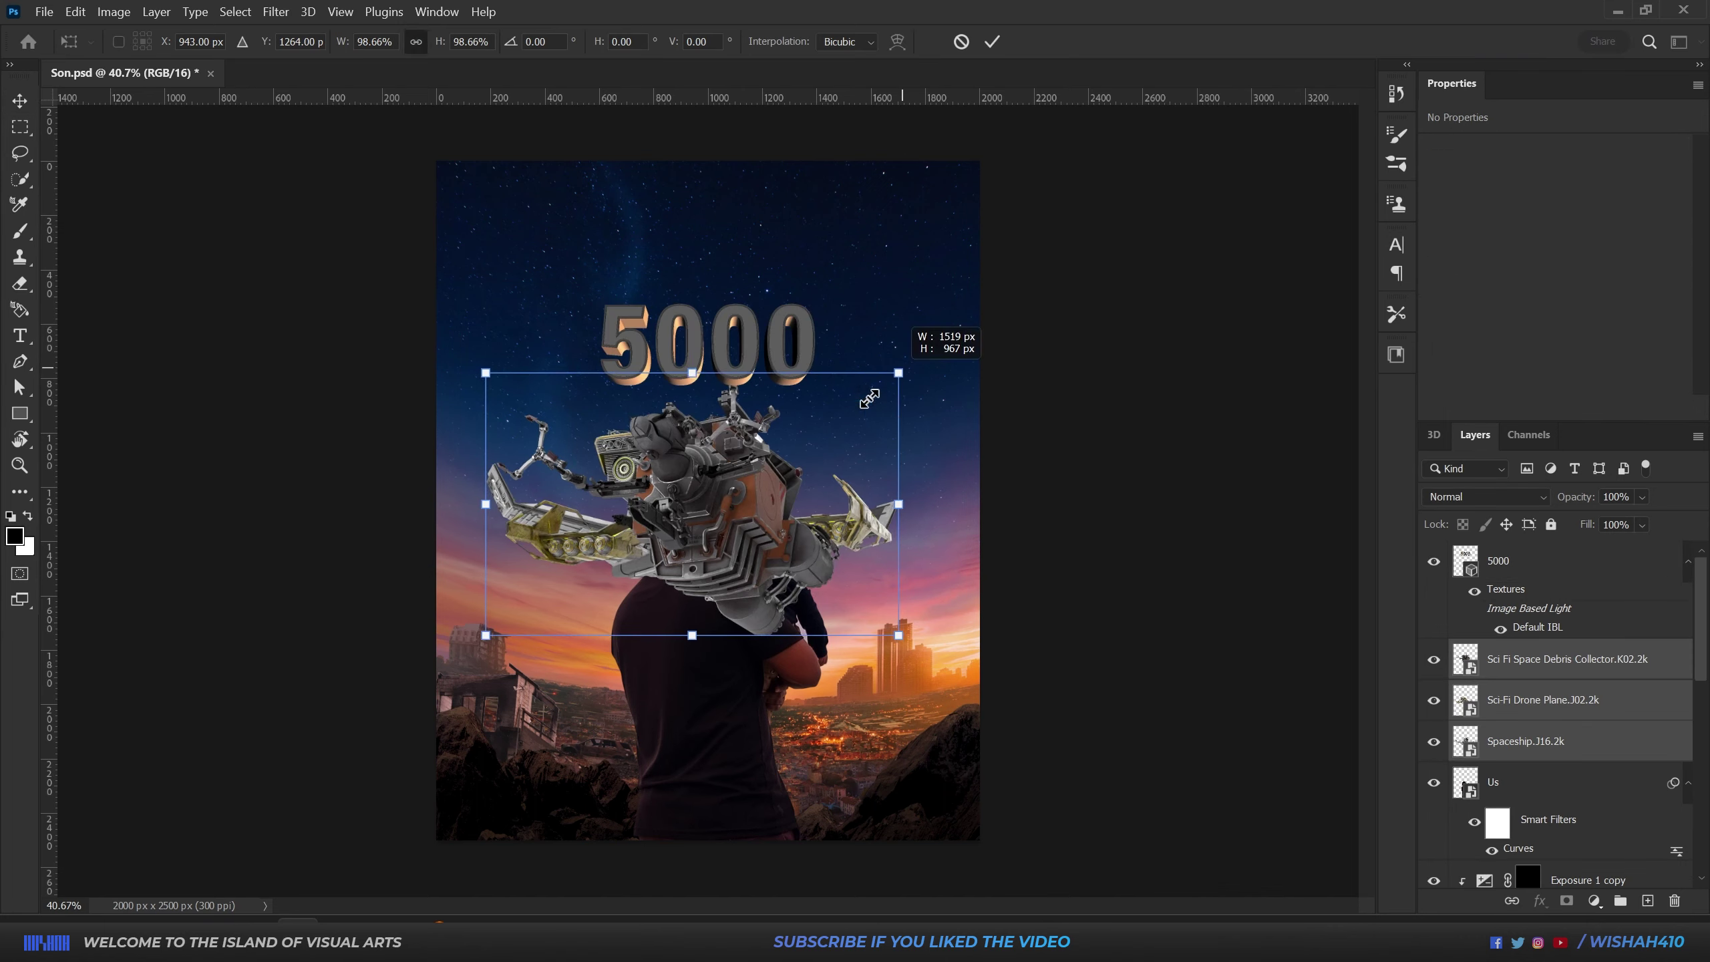
Step: Shrink the spaceships and drone, lower the spaceship, and paint orange light on its right edge
{"action": "left_click_drag", "start_coordinate": [870, 399], "coordinate": [898, 498]}
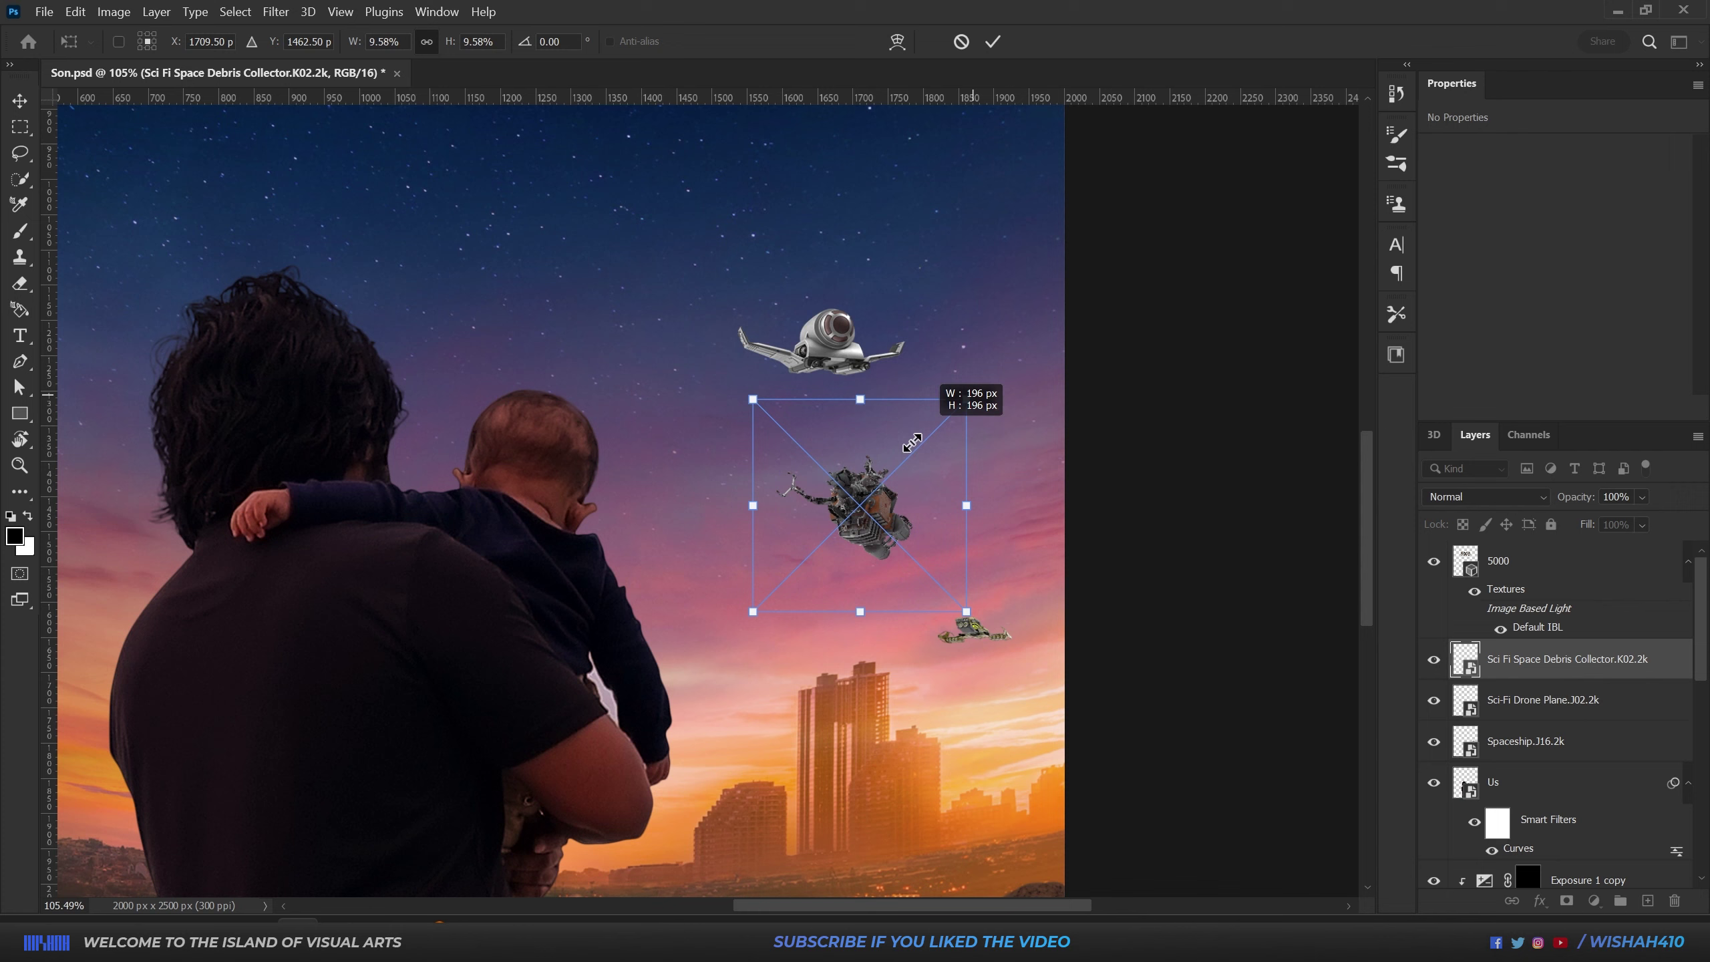
{"action": "right_click", "coordinate": [975, 626]}
{"action": "left_click", "coordinate": [1056, 635]}
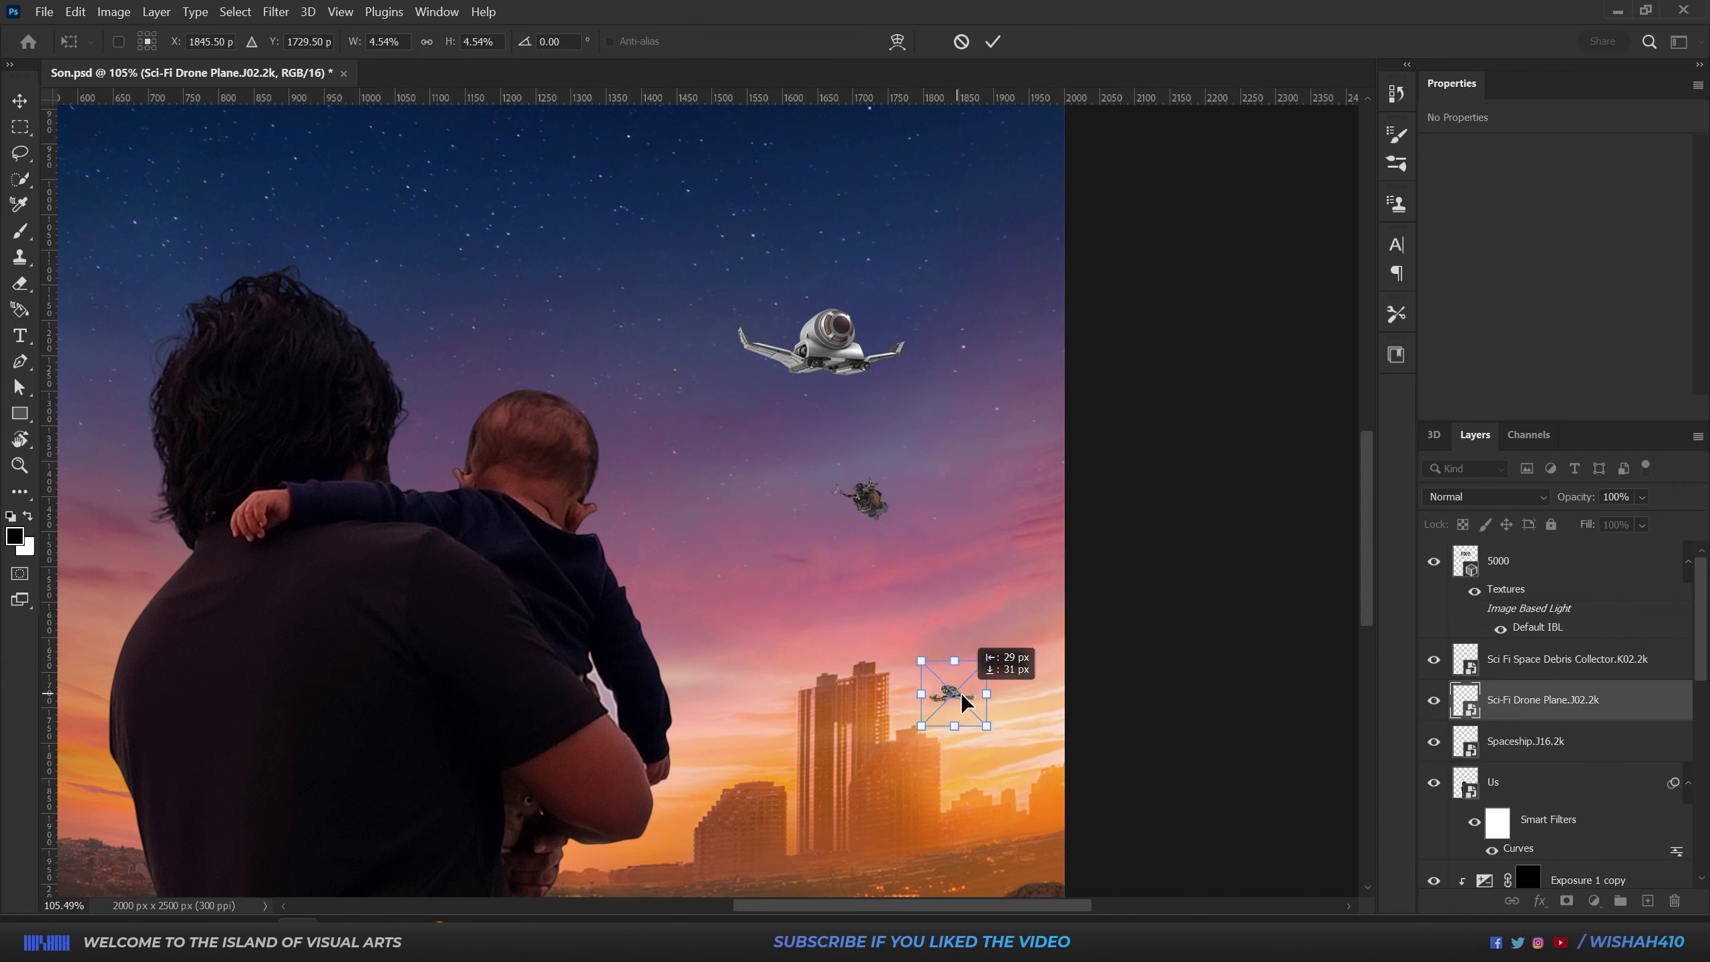
{"action": "right_click", "coordinate": [844, 334]}
{"action": "left_click", "coordinate": [882, 348]}
{"action": "key", "text": "Return"}
{"action": "left_click_drag", "start_coordinate": [745, 431], "coordinate": [705, 808]}
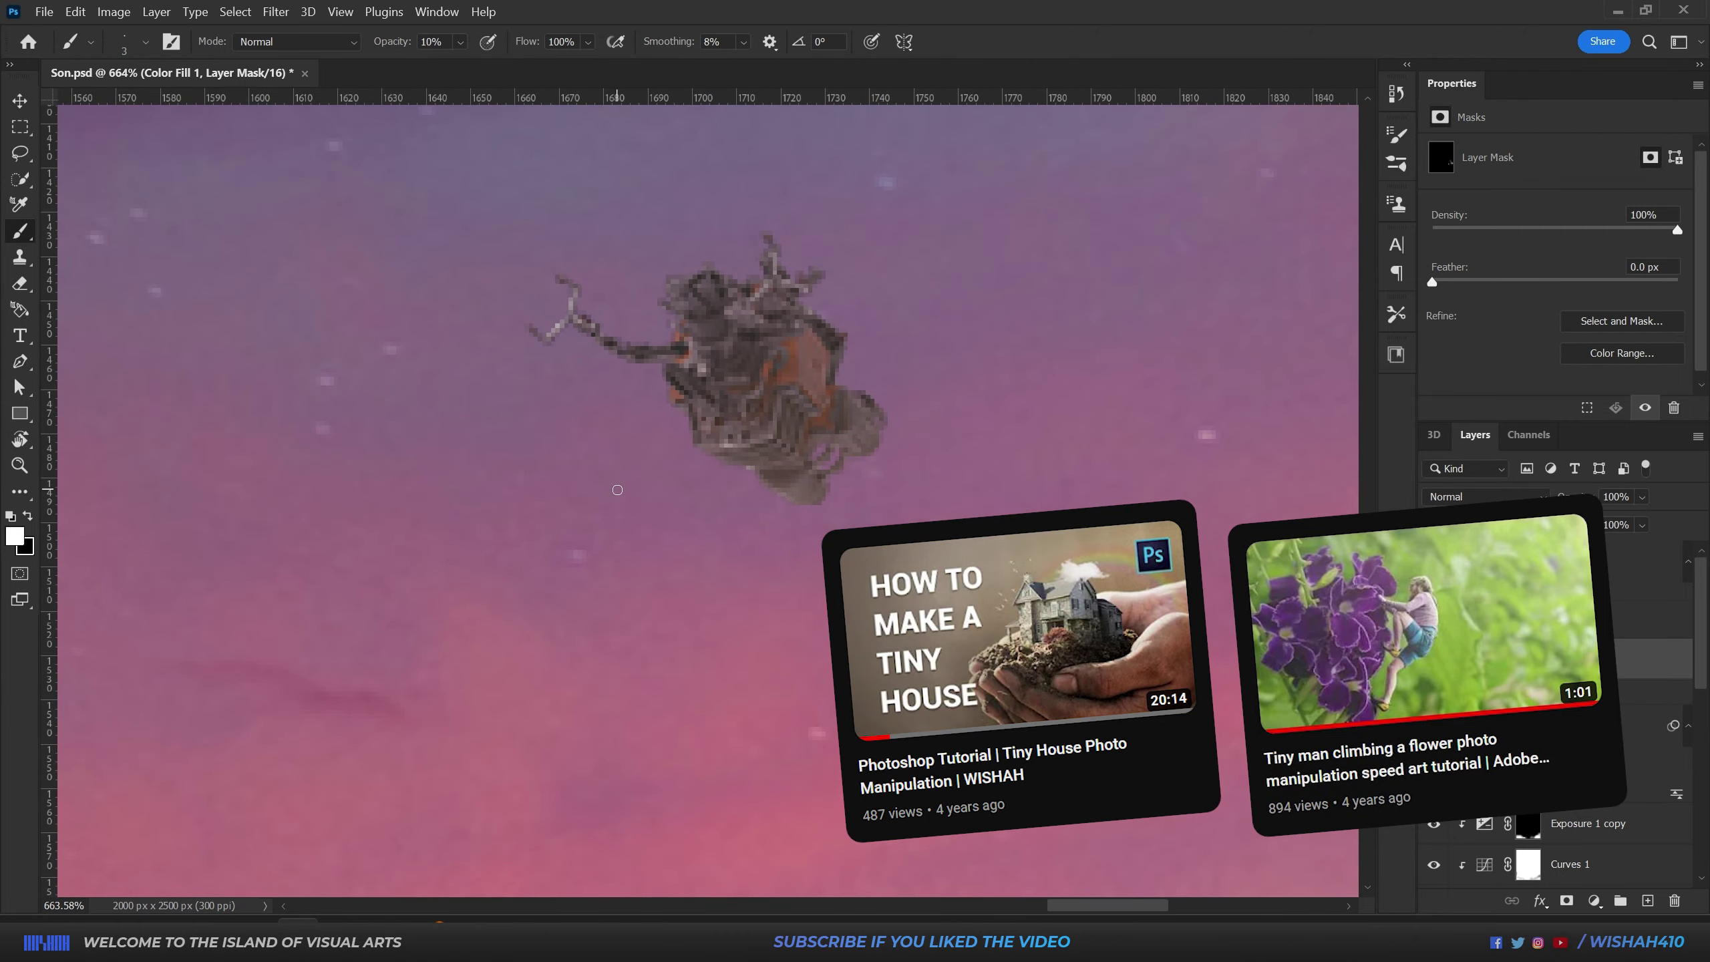
{"action": "key", "text": "7"}
{"action": "left_click_drag", "start_coordinate": [881, 408], "coordinate": [879, 450]}
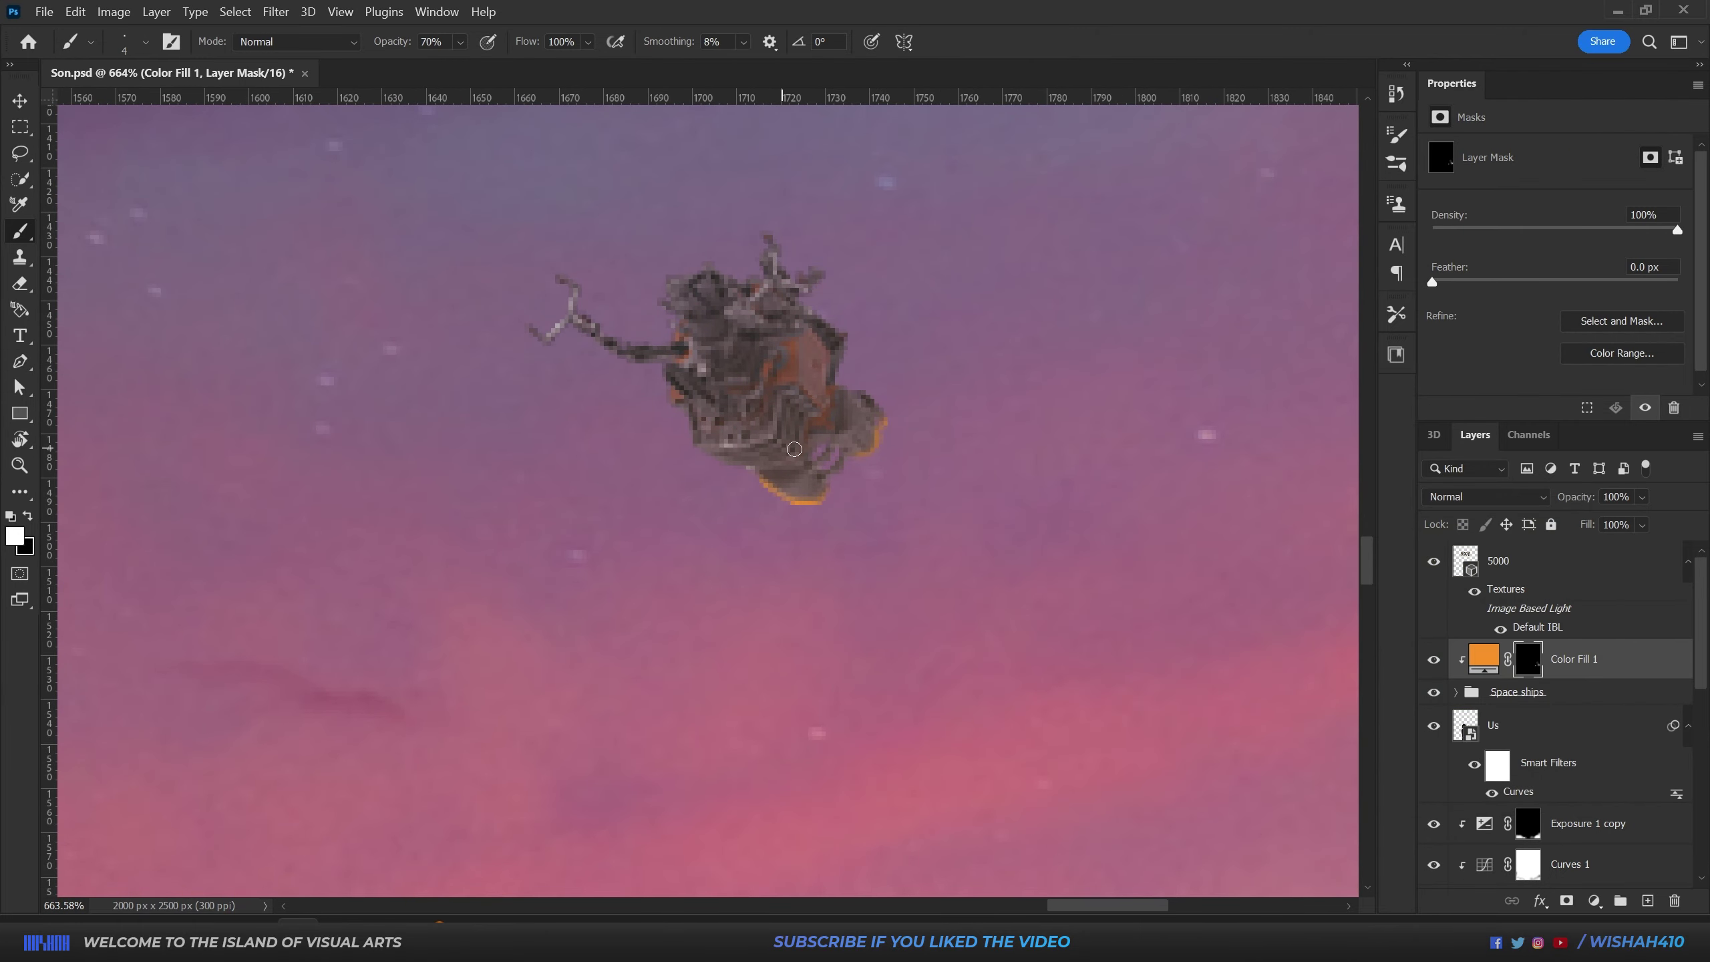
{"action": "scroll", "coordinate": [794, 449], "scroll_direction": "up", "scroll_amount": 2}
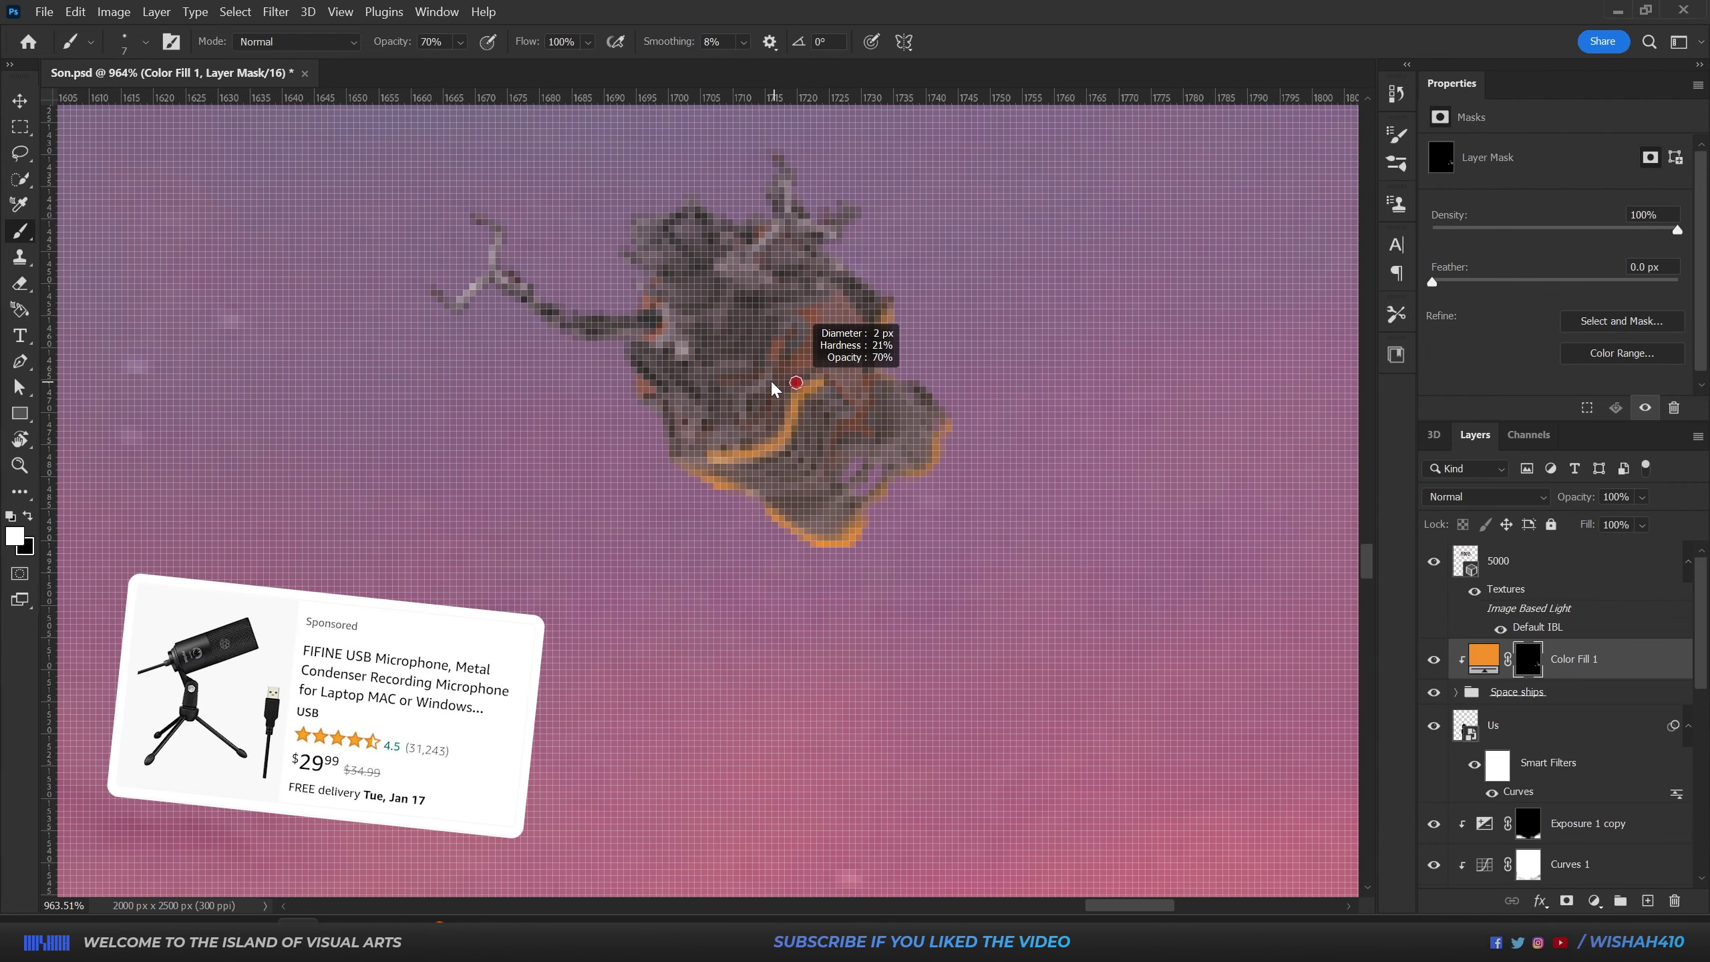
{"action": "scroll", "coordinate": [771, 388], "scroll_direction": "up", "scroll_amount": 2}
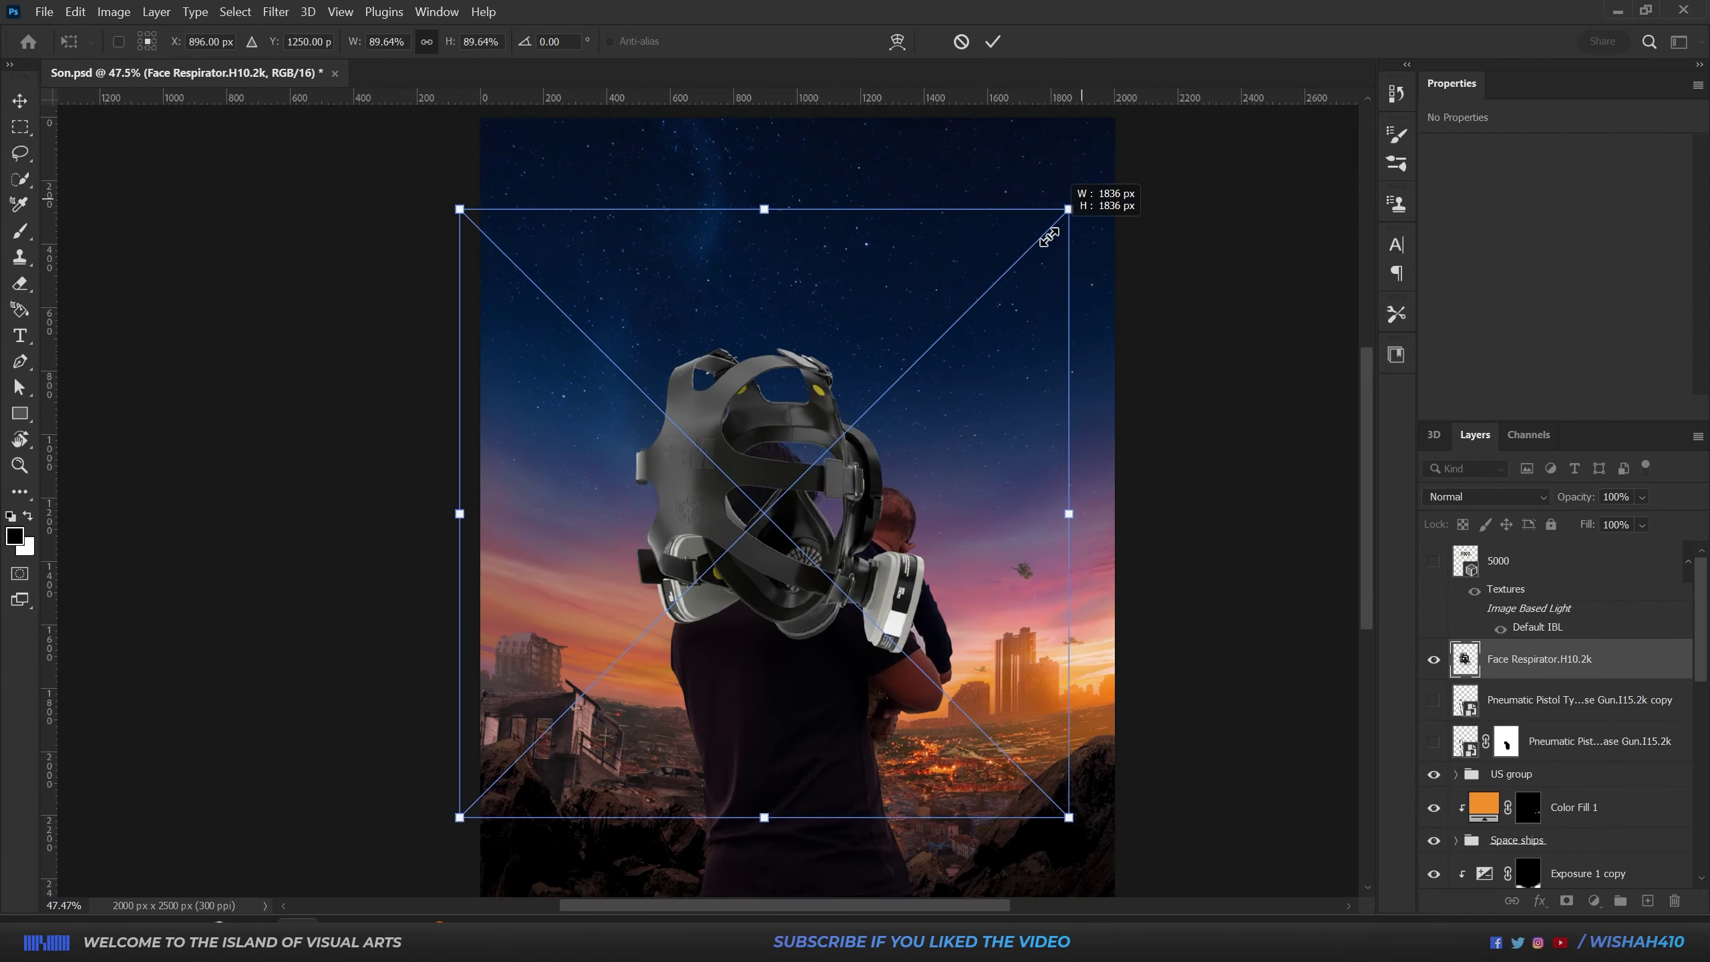
Step: Shrink and tilt the canister, warp the respirator with split lines, and fit the hat
{"action": "mouse_move", "coordinate": [1049, 237]}
{"action": "left_mouse_down"}
{"action": "mouse_move", "coordinate": [928, 333]}
{"action": "mouse_move", "coordinate": [1096, 483]}
{"action": "left_mouse_up"}
{"action": "scroll", "coordinate": [927, 334], "scroll_direction": "up", "scroll_amount": 3, "text": "alt"}
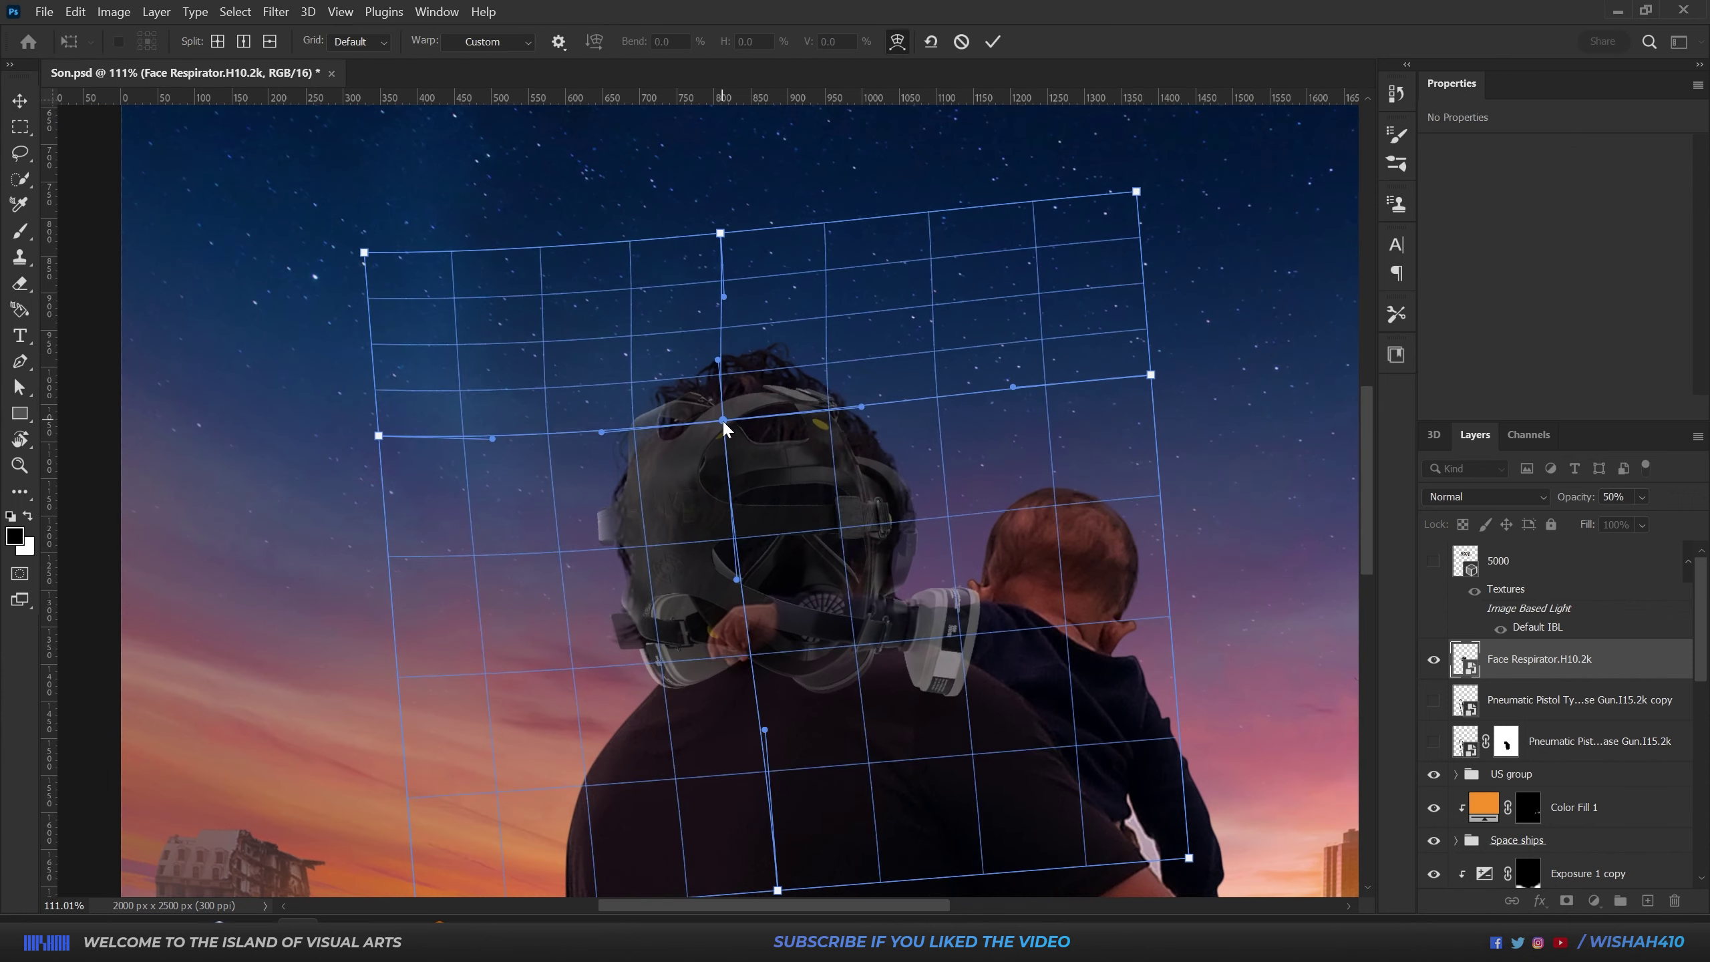
{"action": "left_click", "coordinate": [736, 519]}
{"action": "left_click", "coordinate": [587, 437]}
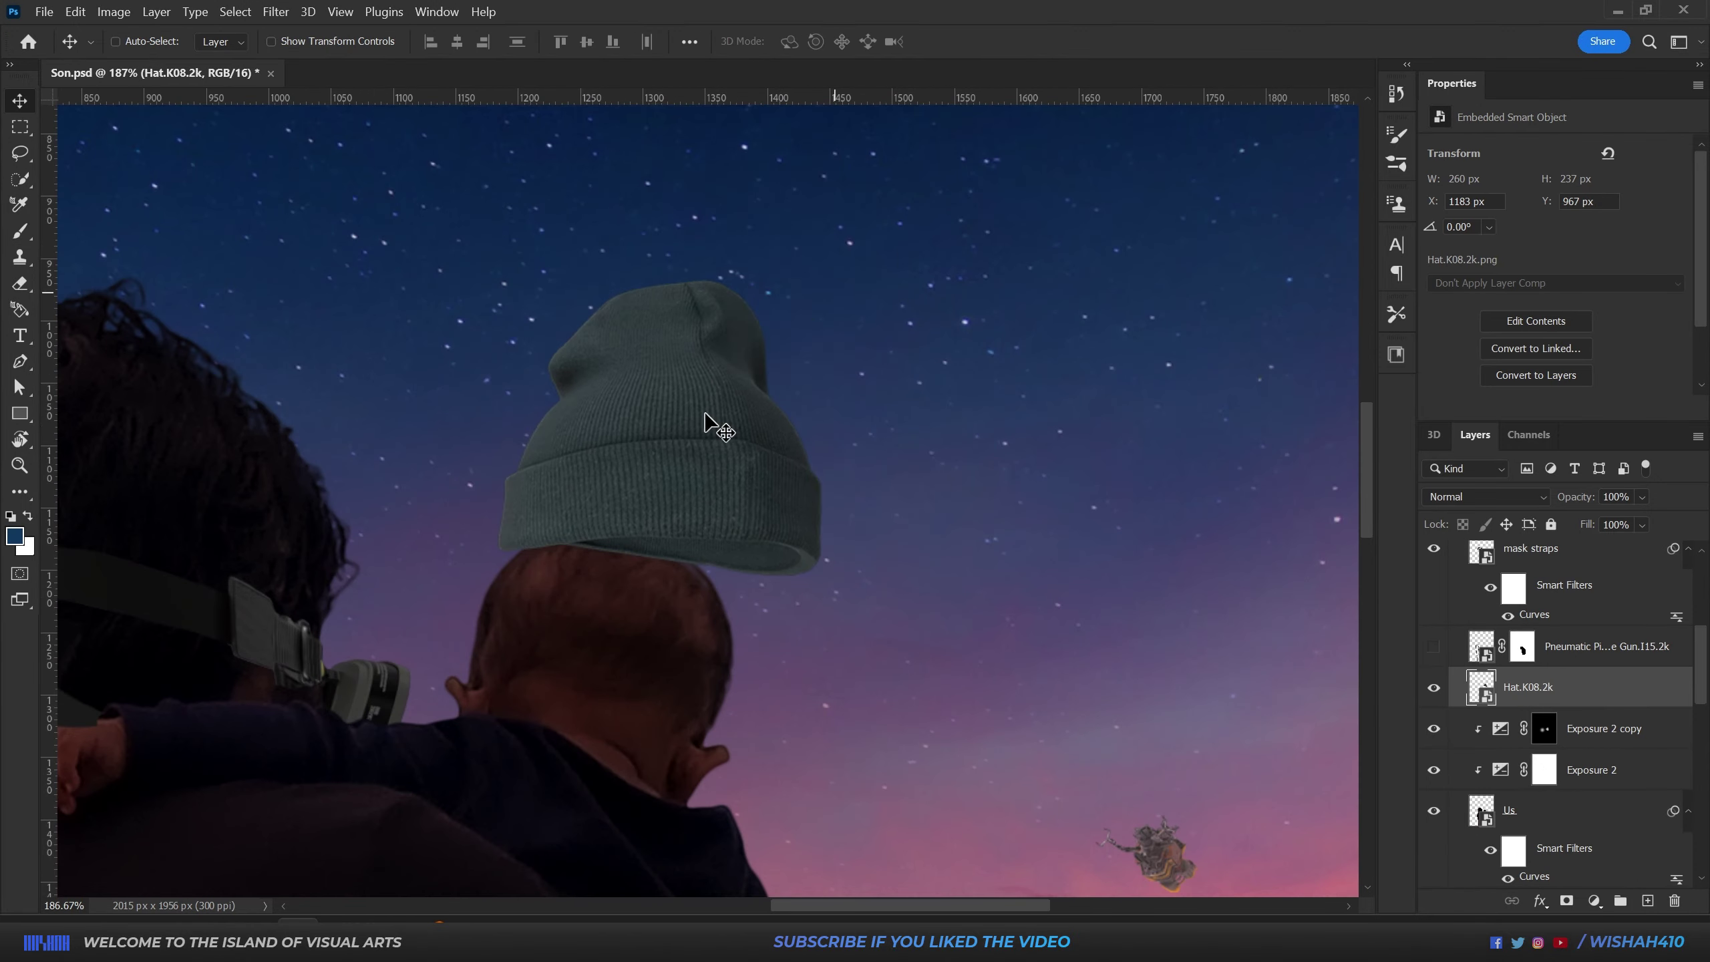
{"action": "key", "text": "ctrl+t"}
{"action": "mouse_move", "coordinate": [882, 356]}
{"action": "left_mouse_down"}
{"action": "mouse_move", "coordinate": [718, 546]}
{"action": "mouse_move", "coordinate": [903, 353]}
{"action": "left_mouse_up"}
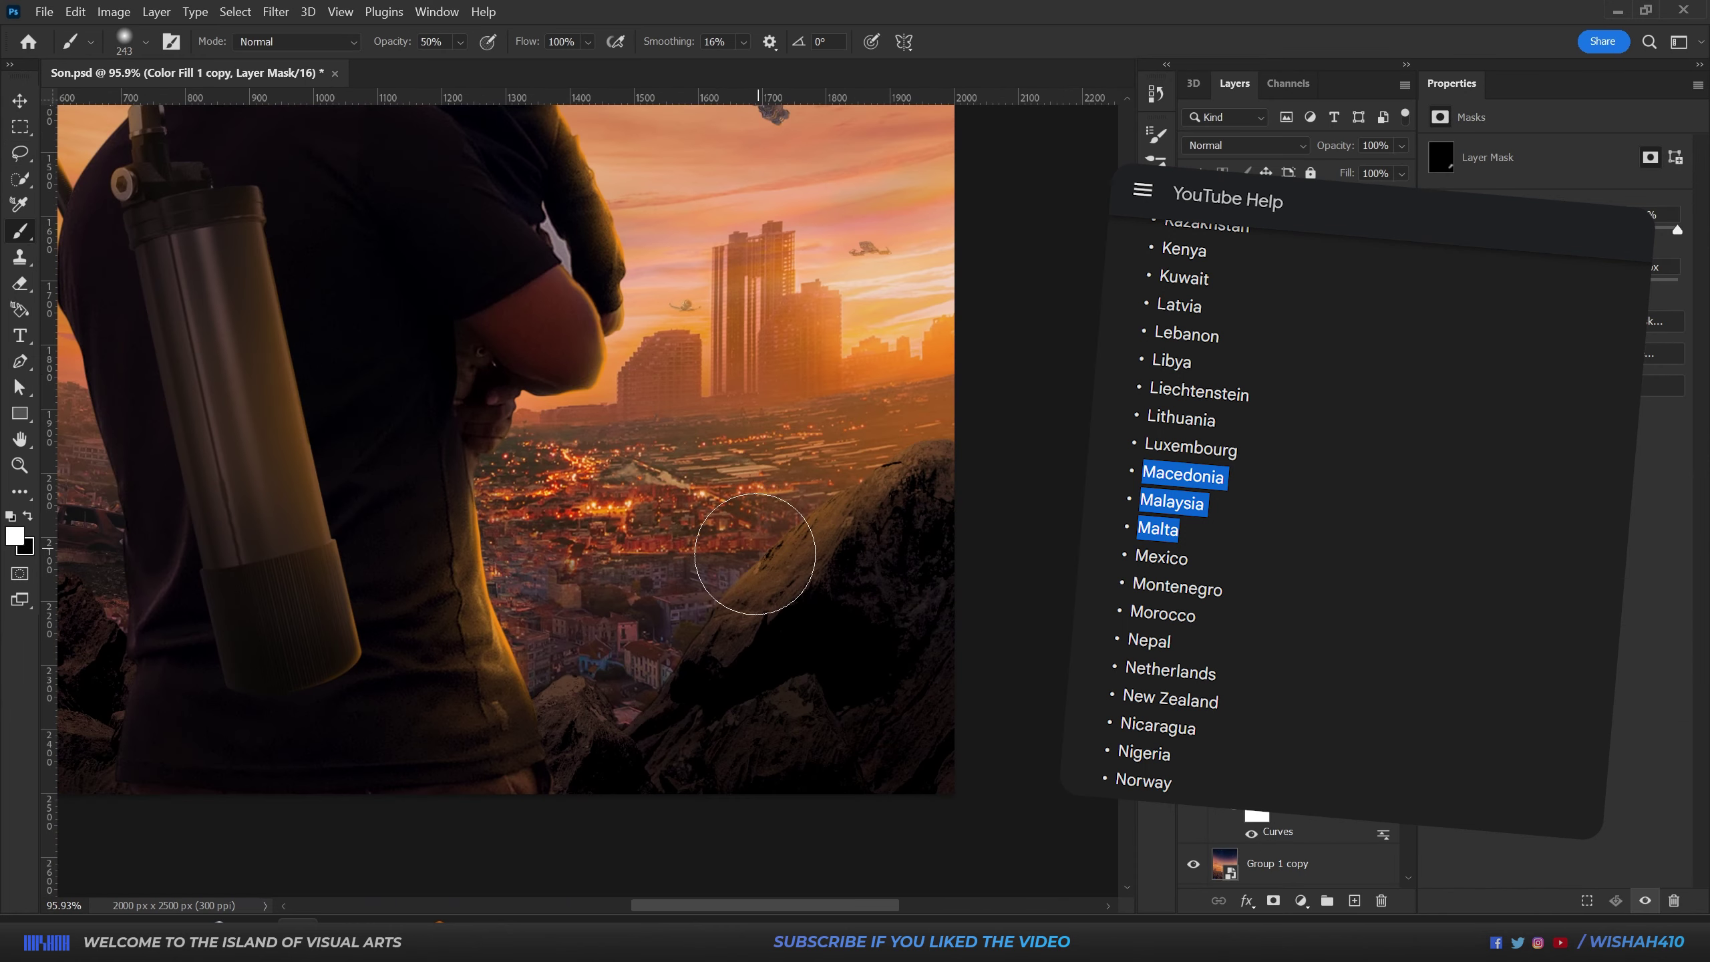
Step: Paint white on the Color Fill copy mask along the rock edges for orange glow
{"action": "left_click_drag", "start_coordinate": [607, 693], "coordinate": [555, 704]}
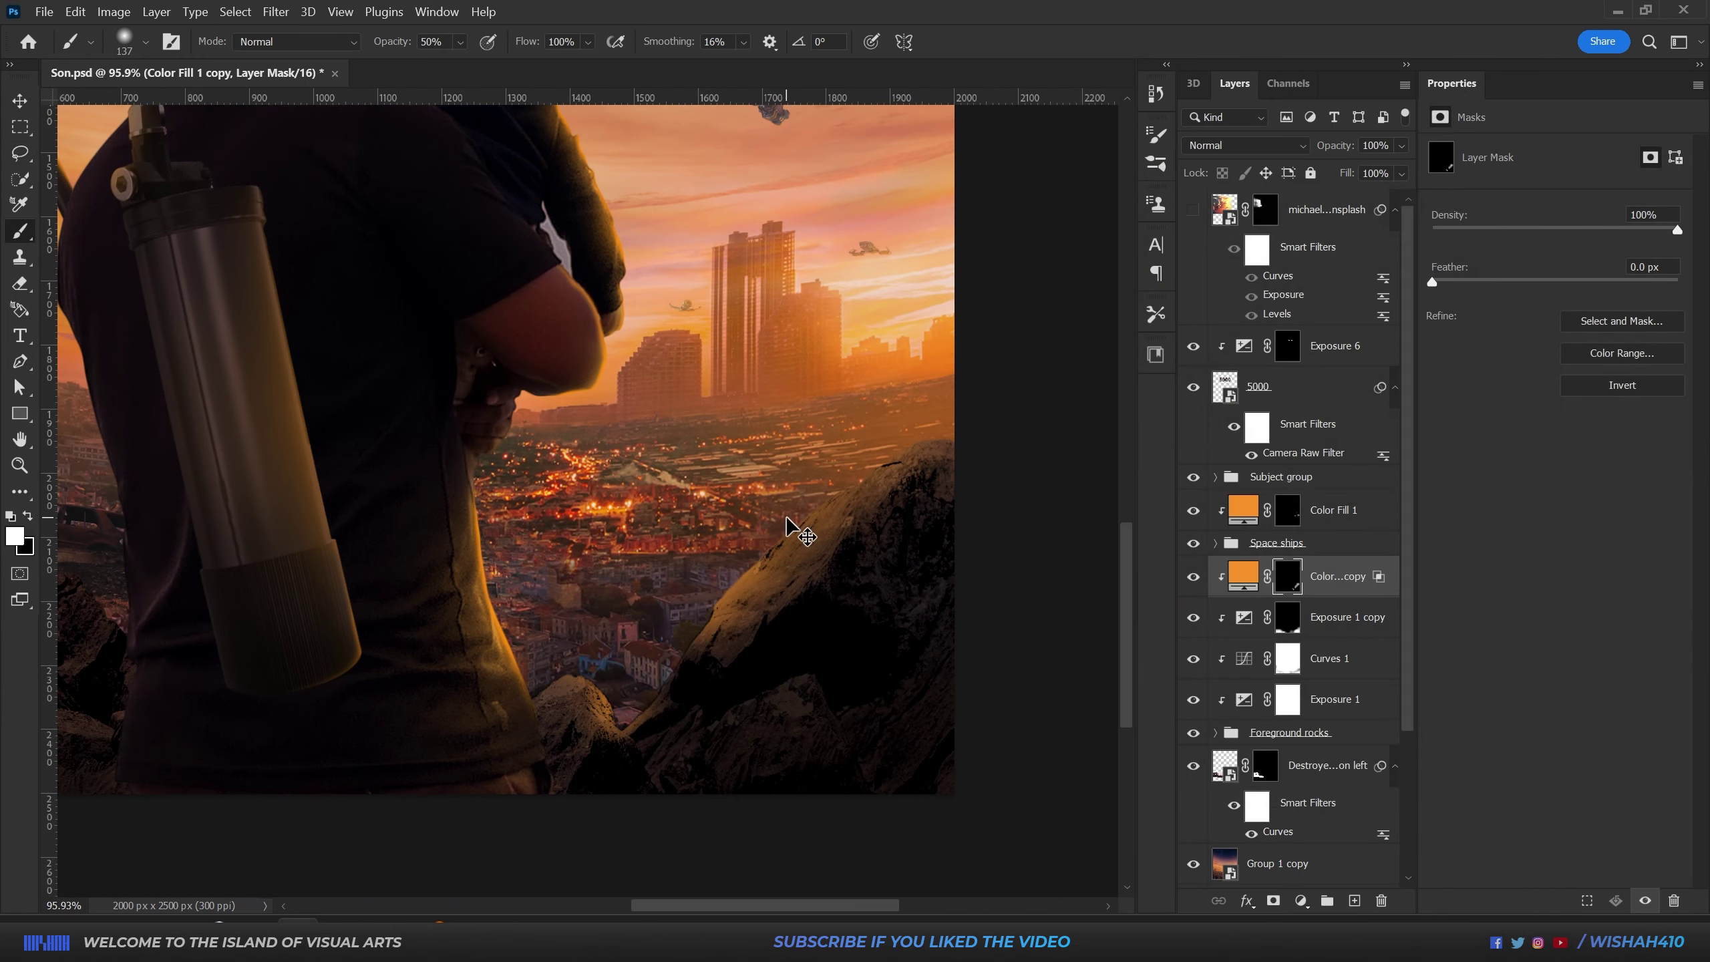
{"action": "scroll", "coordinate": [610, 559], "scroll_direction": "left", "scroll_amount": 5}
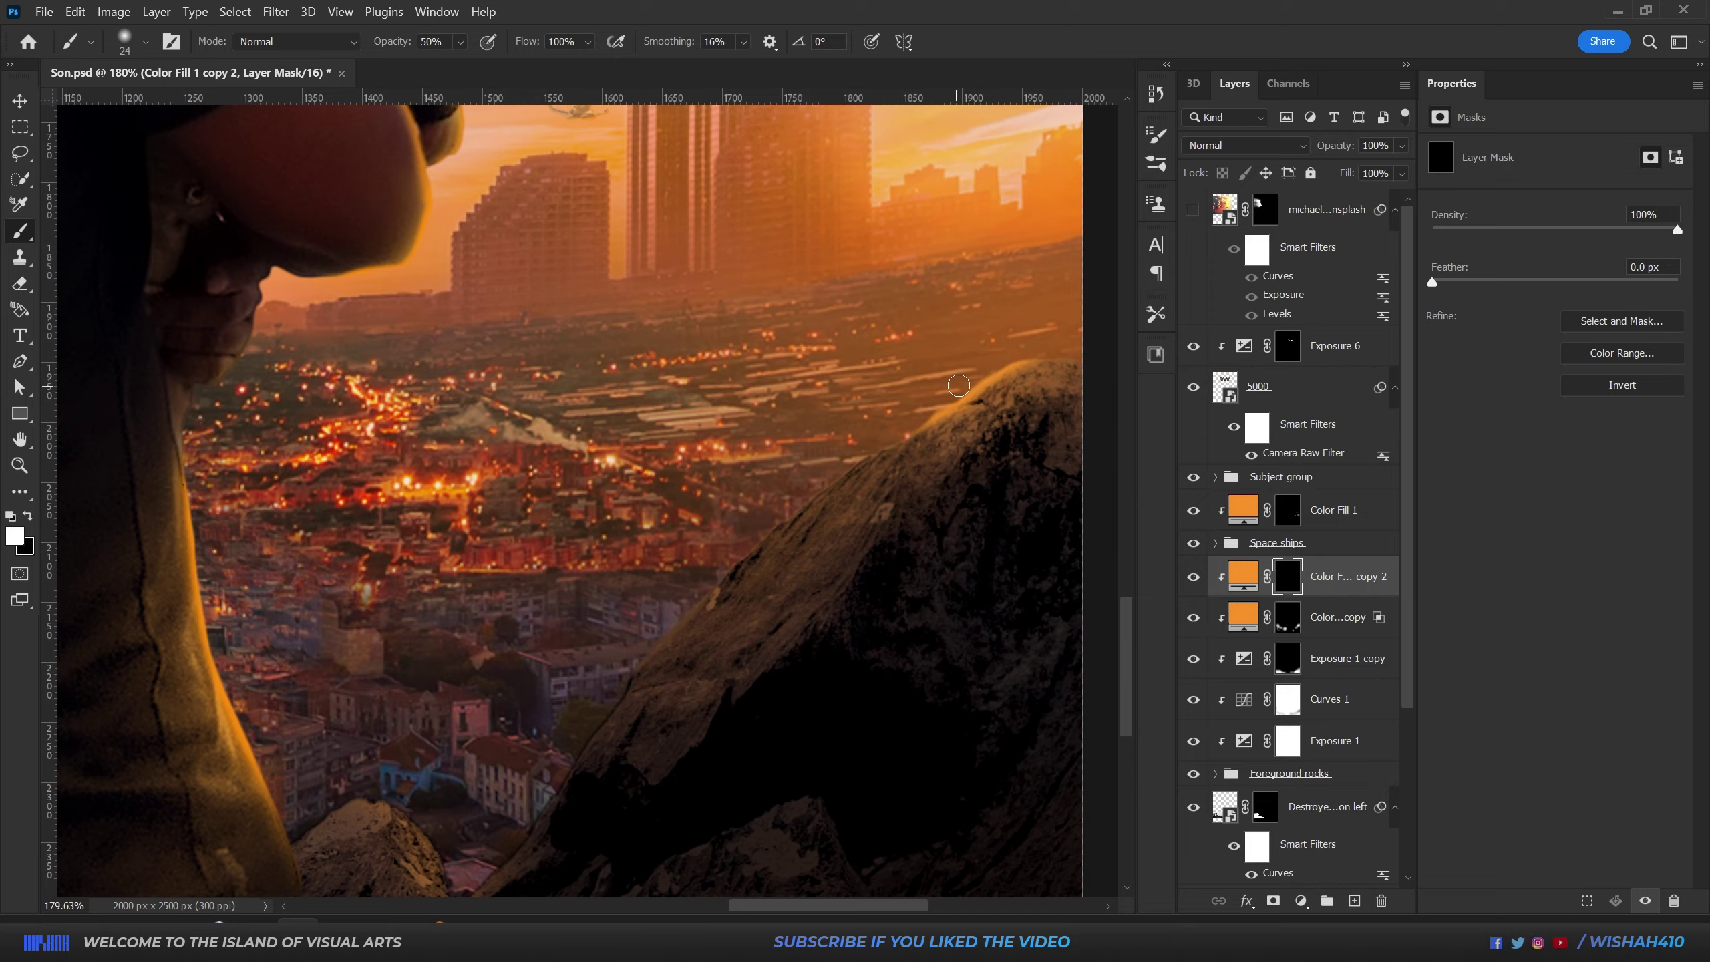
{"action": "scroll", "coordinate": [565, 717], "scroll_direction": "up", "scroll_amount": 2, "text": "alt"}
{"action": "scroll", "coordinate": [614, 606], "scroll_direction": "up", "scroll_amount": 1, "text": "alt"}
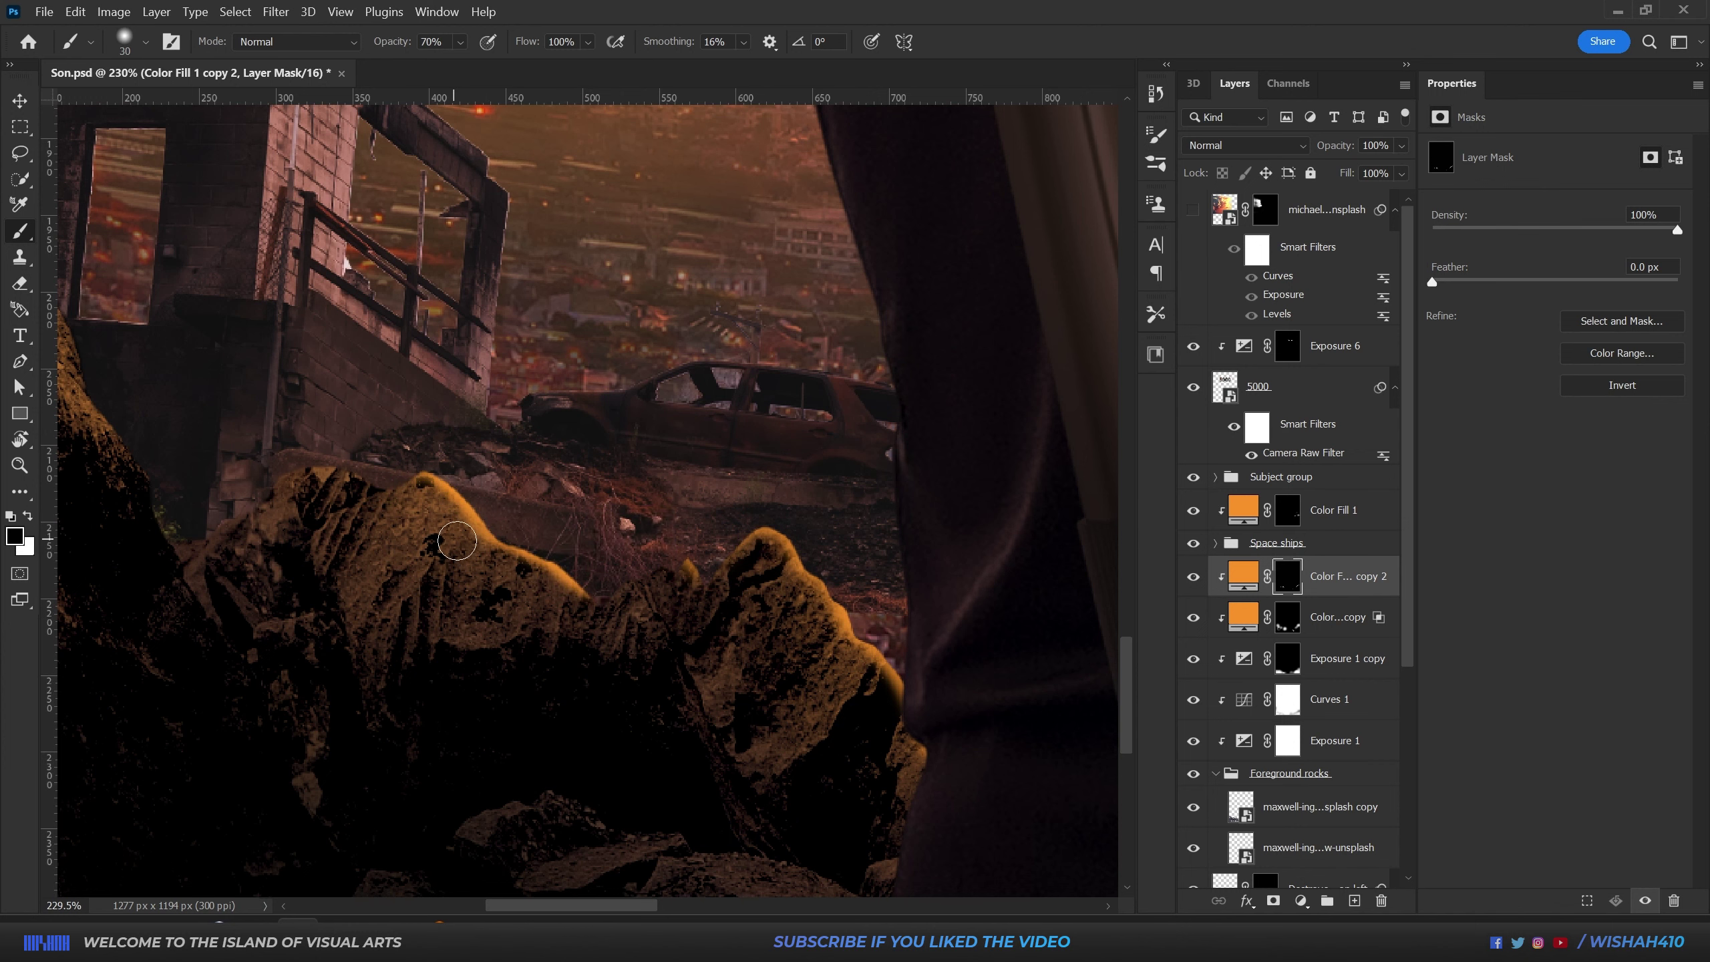
{"action": "left_click_drag", "start_coordinate": [456, 540], "coordinate": [702, 531]}
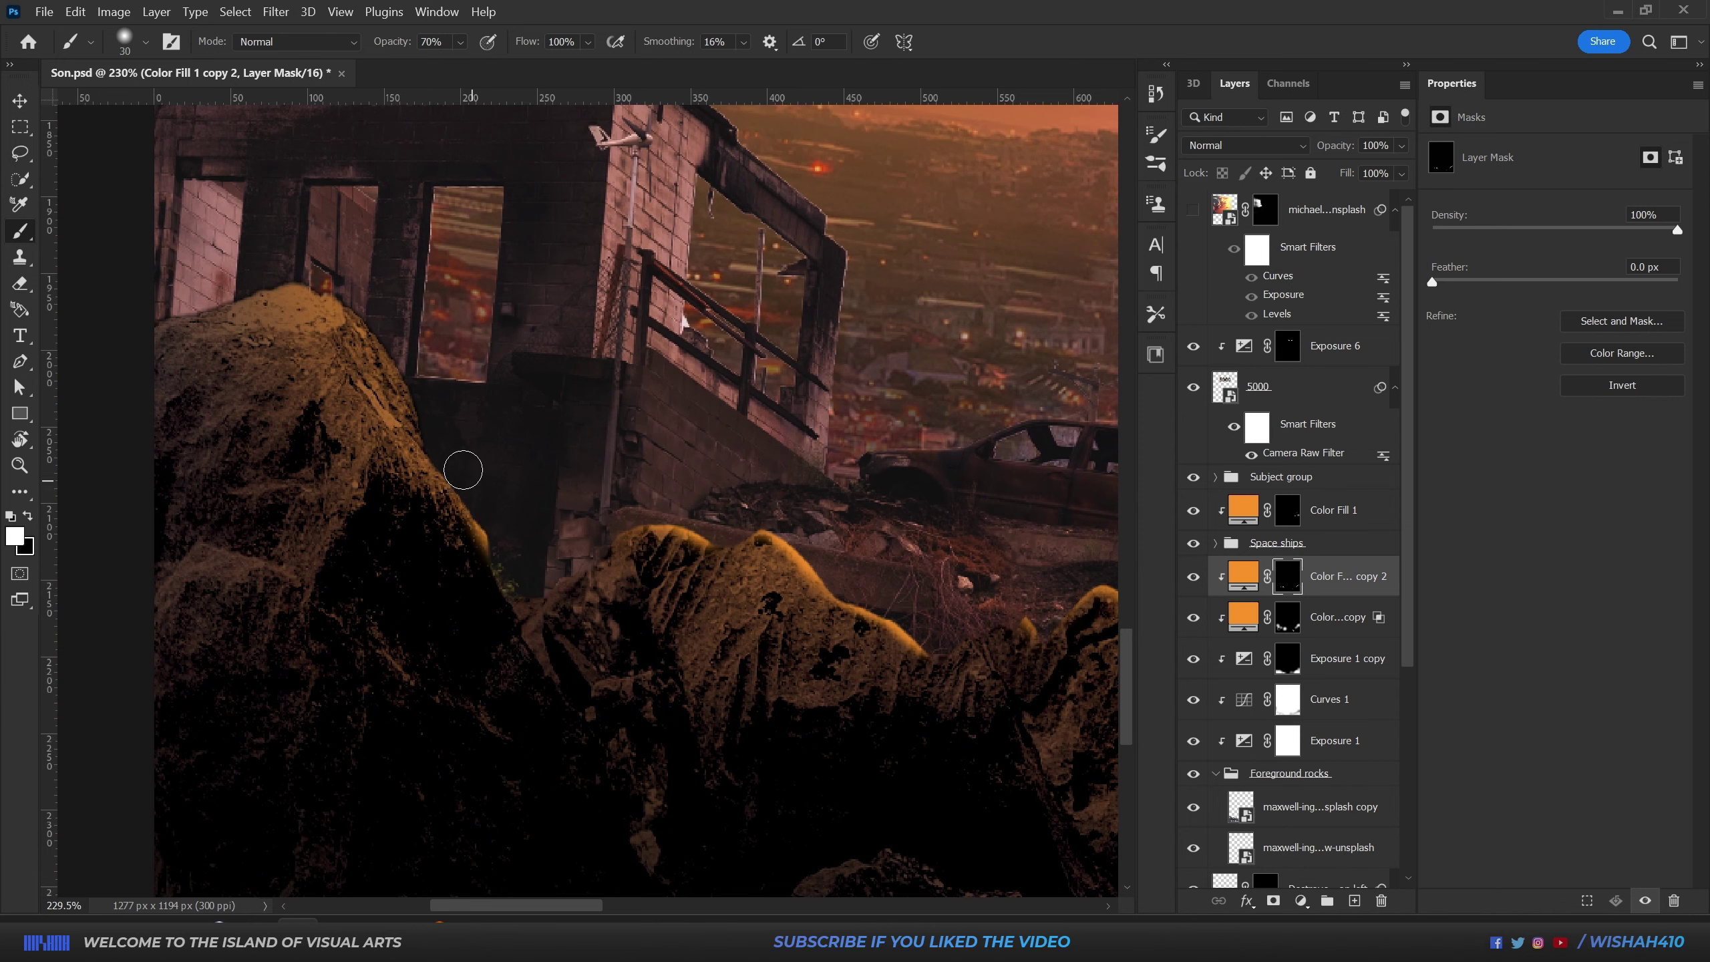
{"action": "left_click_drag", "start_coordinate": [463, 469], "coordinate": [455, 472]}
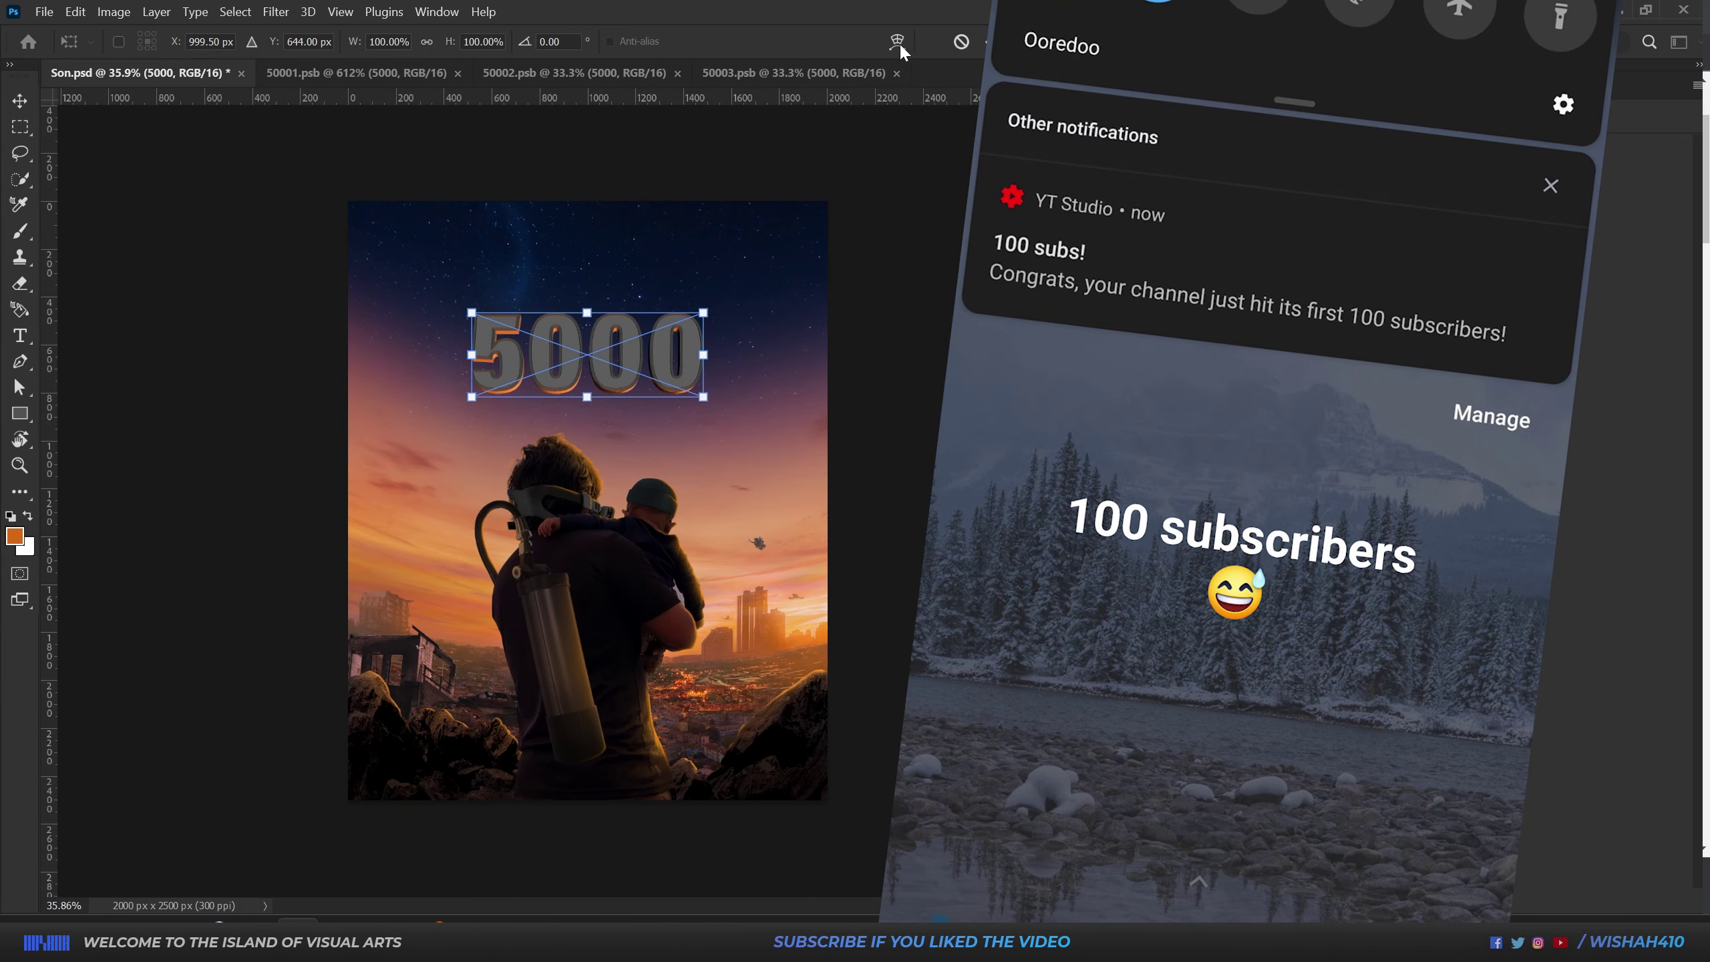
Step: Warp the 5000 text with Arc, then mask the stone texture to it and darken with Curves
{"action": "left_click", "coordinate": [488, 42]}
{"action": "left_click", "coordinate": [475, 83]}
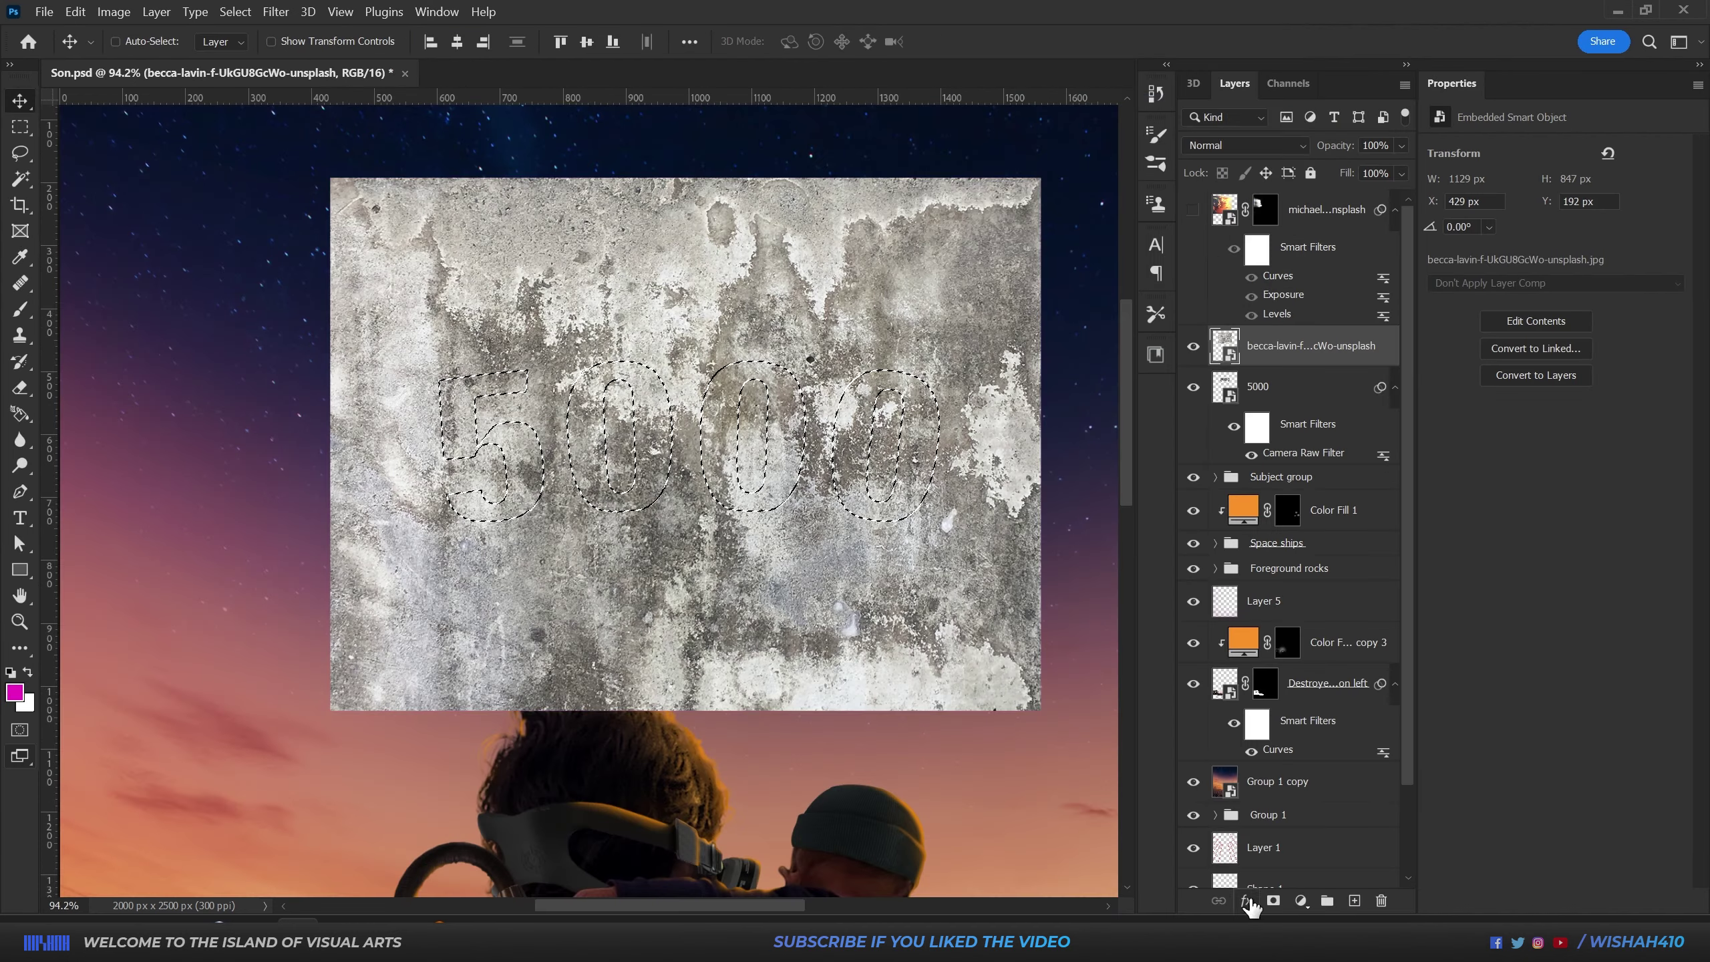
{"action": "left_click", "coordinate": [1269, 901]}
{"action": "key", "text": "ctrl+m"}
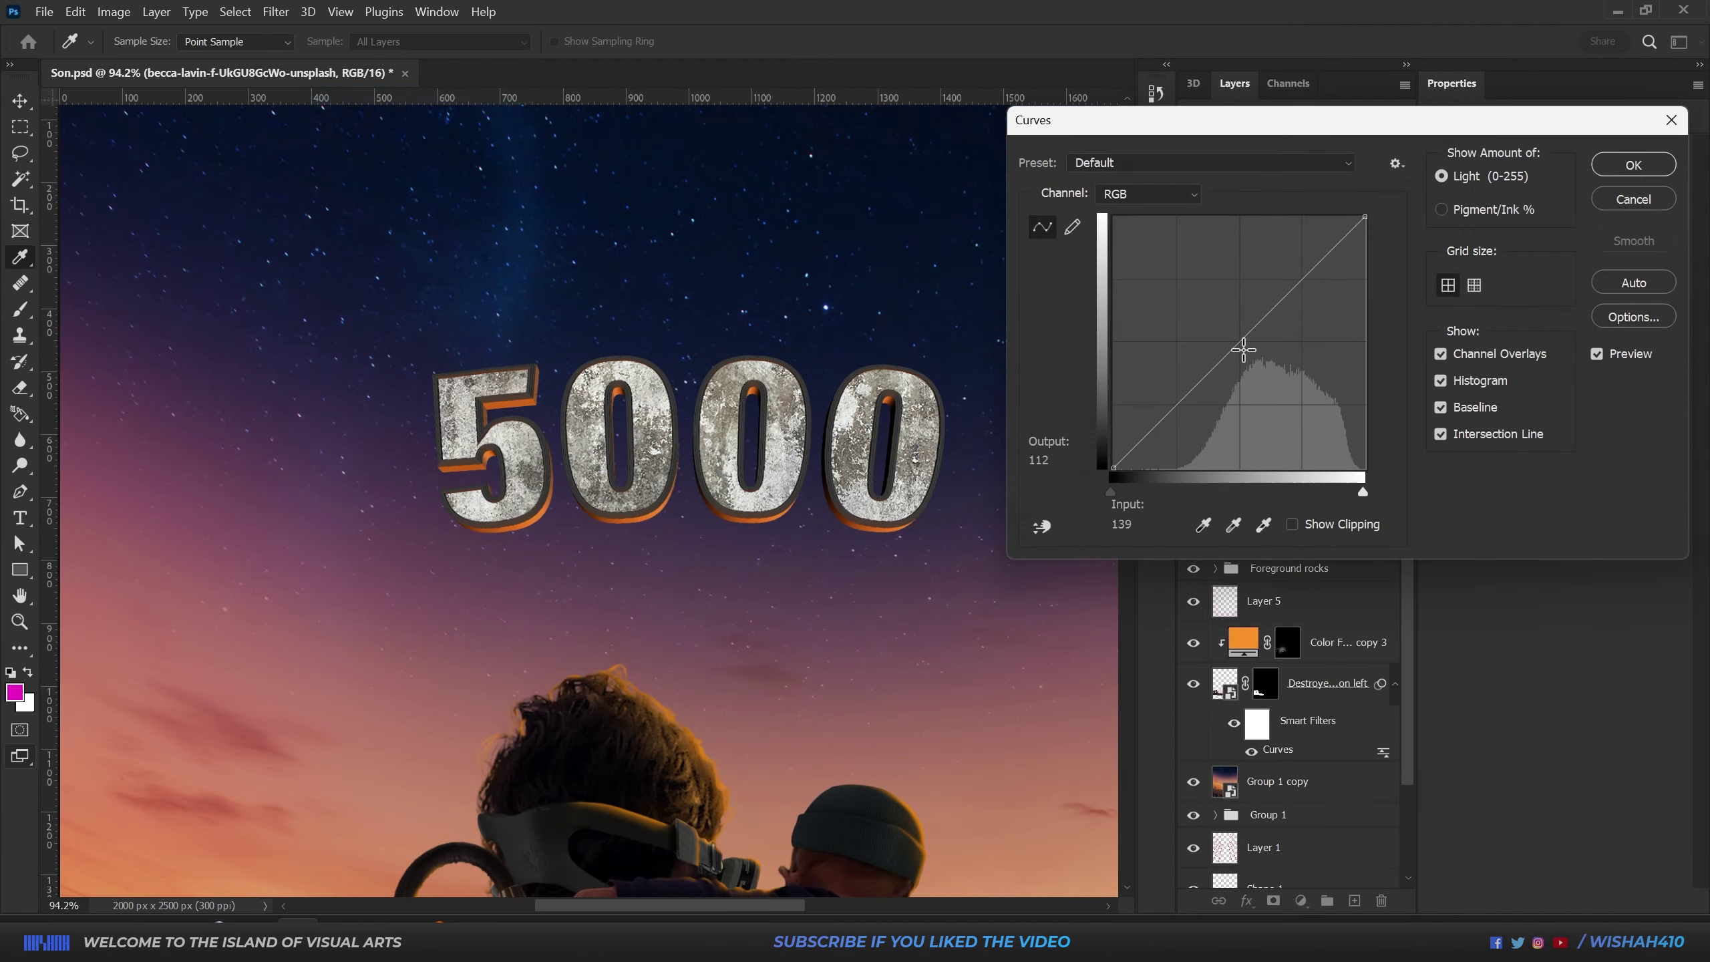
{"action": "left_click_drag", "start_coordinate": [1240, 344], "coordinate": [1273, 335]}
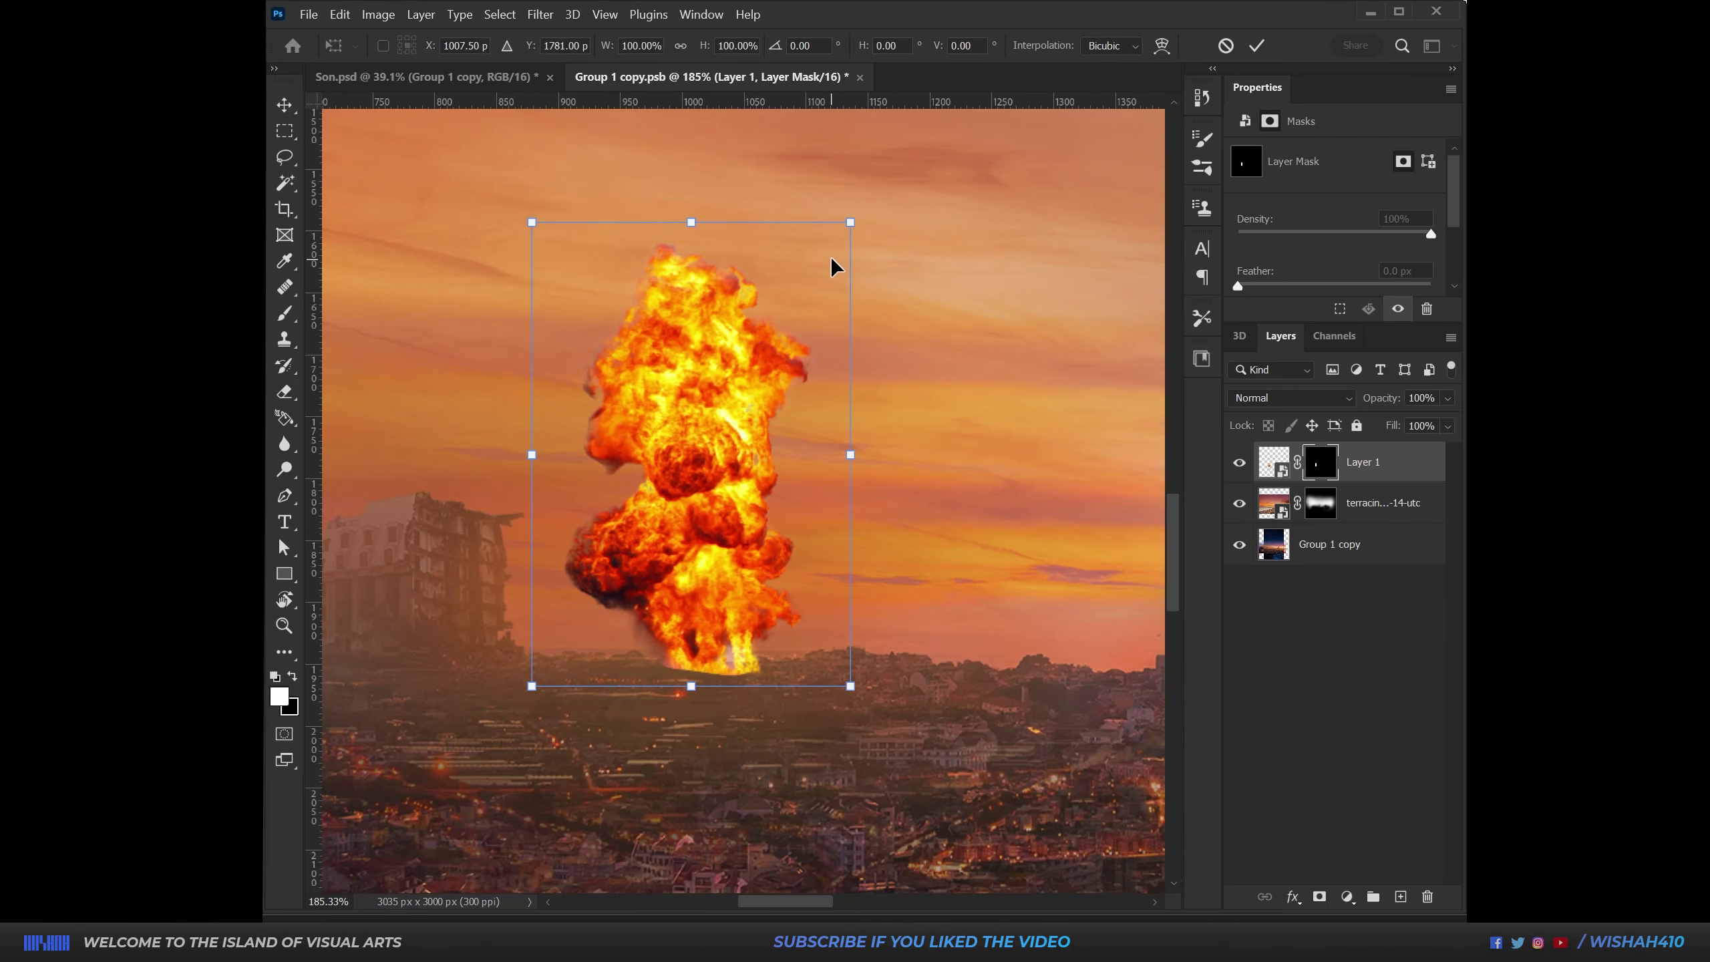
Step: Position the explosion over the city and brighten it with Curves
{"action": "left_click_drag", "start_coordinate": [837, 264], "coordinate": [757, 374]}
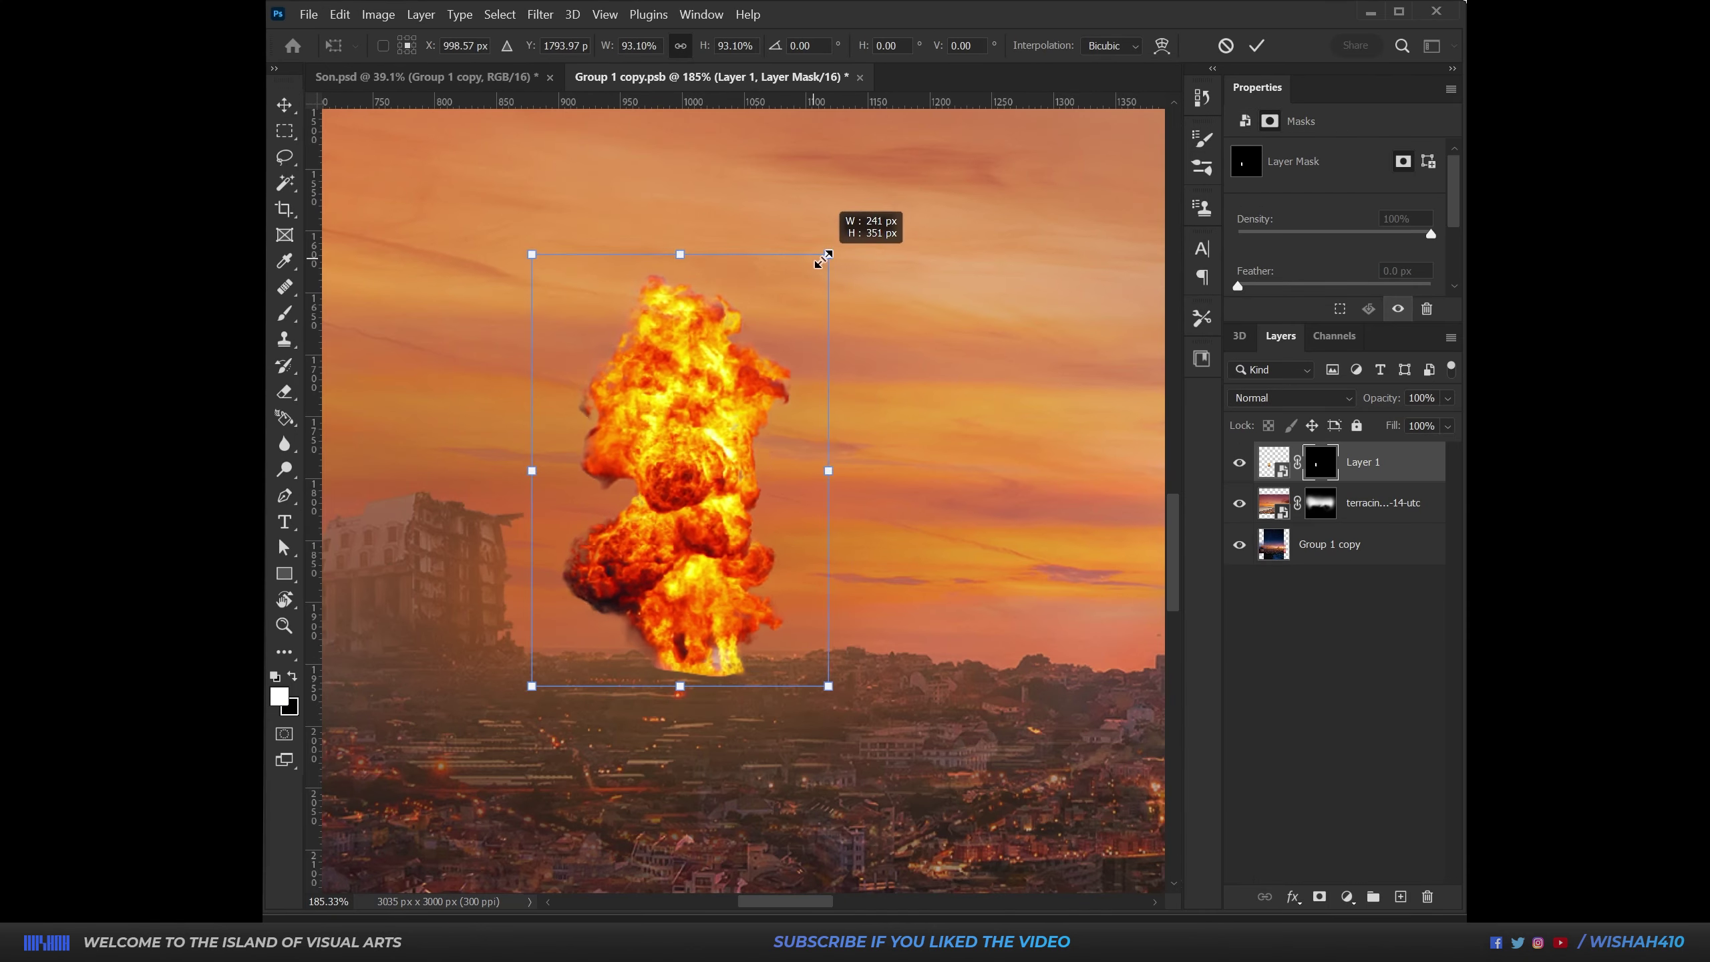
{"action": "key", "text": "Return"}
{"action": "key", "text": "ctrl+m"}
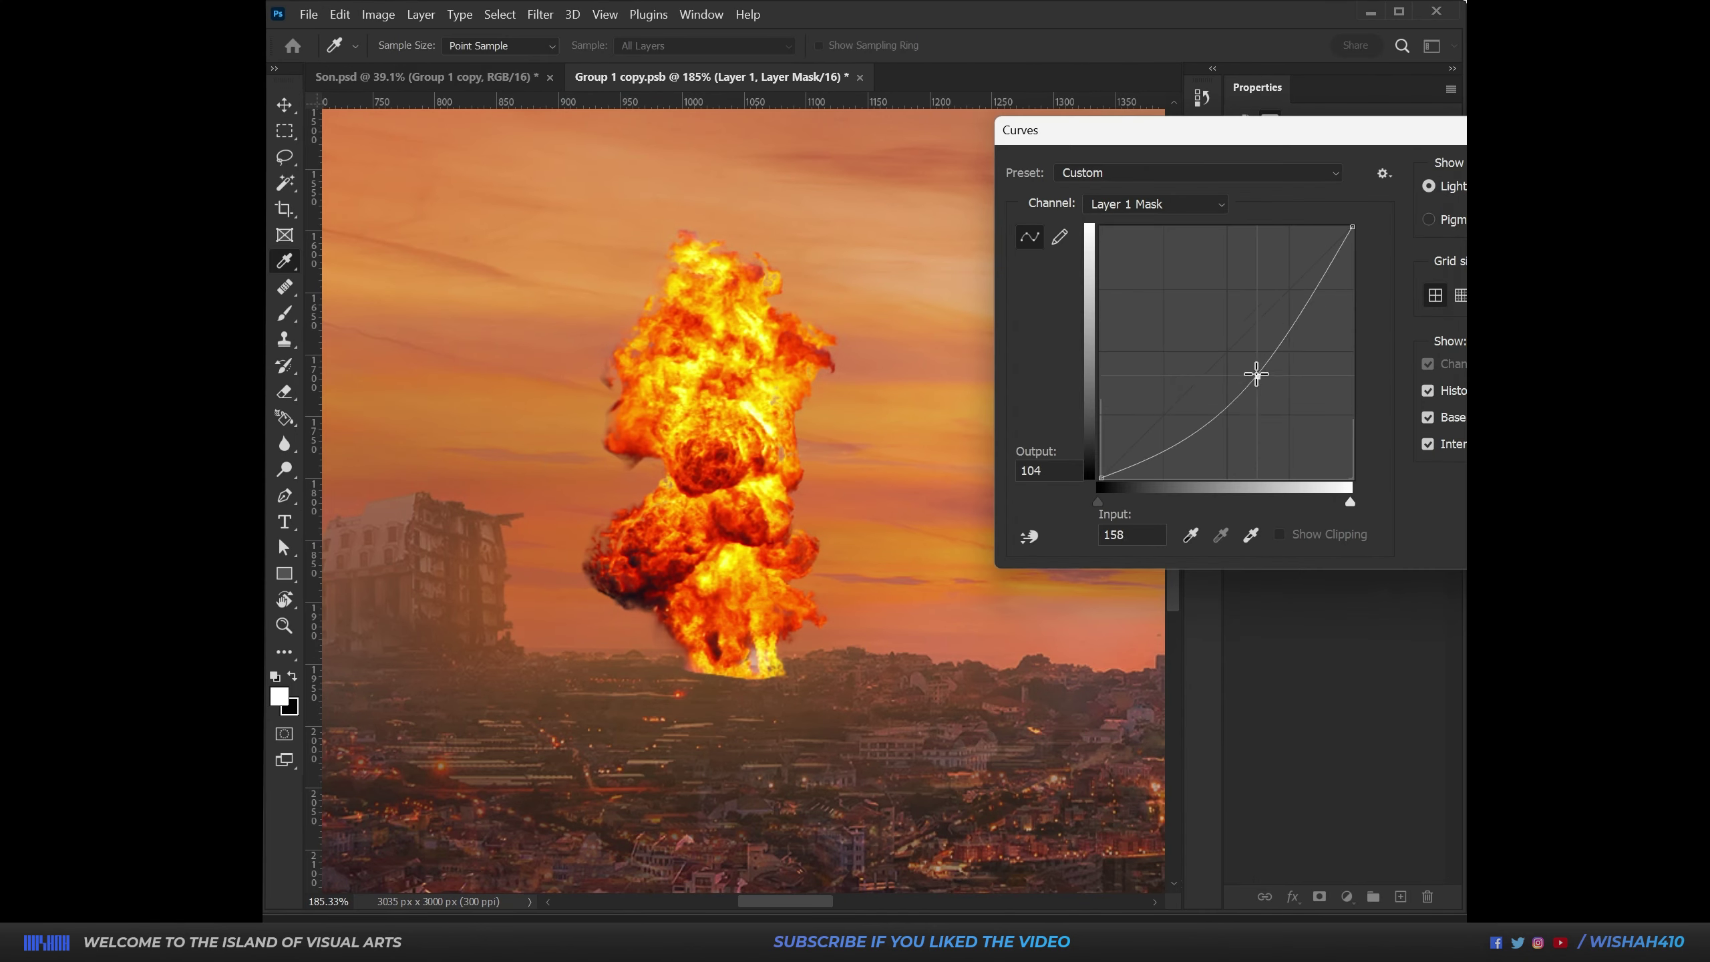
{"action": "key", "text": "ctrl+m"}
{"action": "left_click_drag", "start_coordinate": [1145, 338], "coordinate": [1145, 285]}
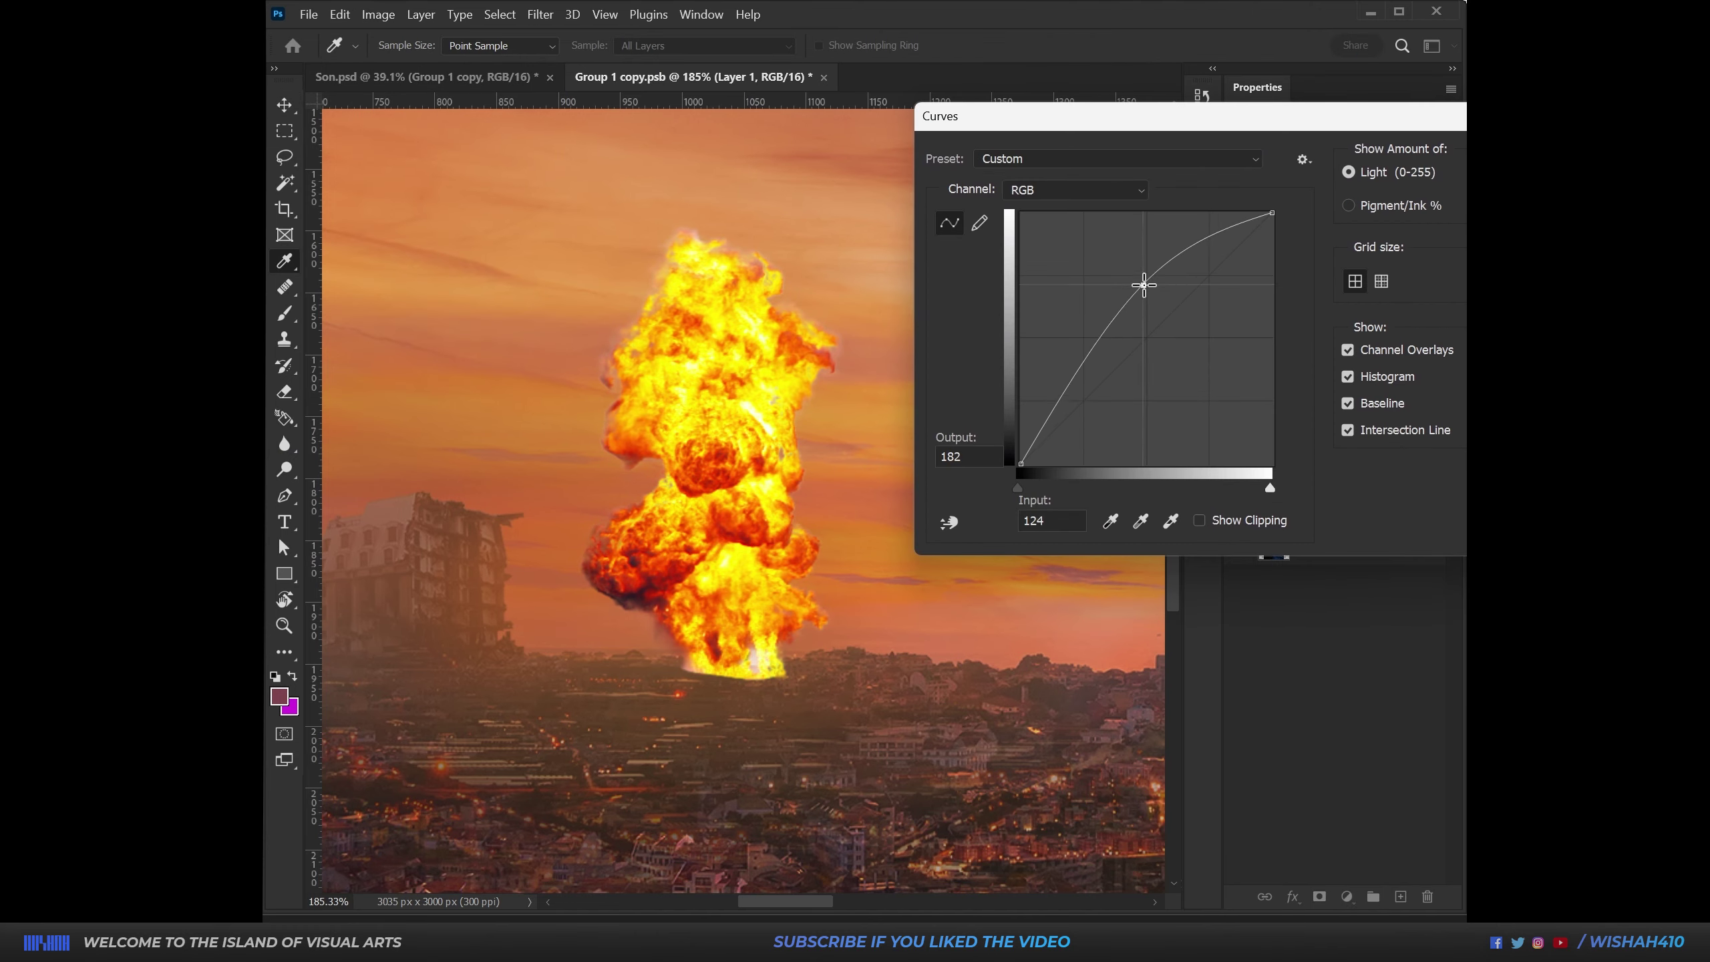
{"action": "mouse_move", "coordinate": [1074, 387]}
{"action": "left_mouse_down"}
{"action": "mouse_move", "coordinate": [1074, 343]}
{"action": "mouse_move", "coordinate": [1013, 421]}
{"action": "left_mouse_up"}
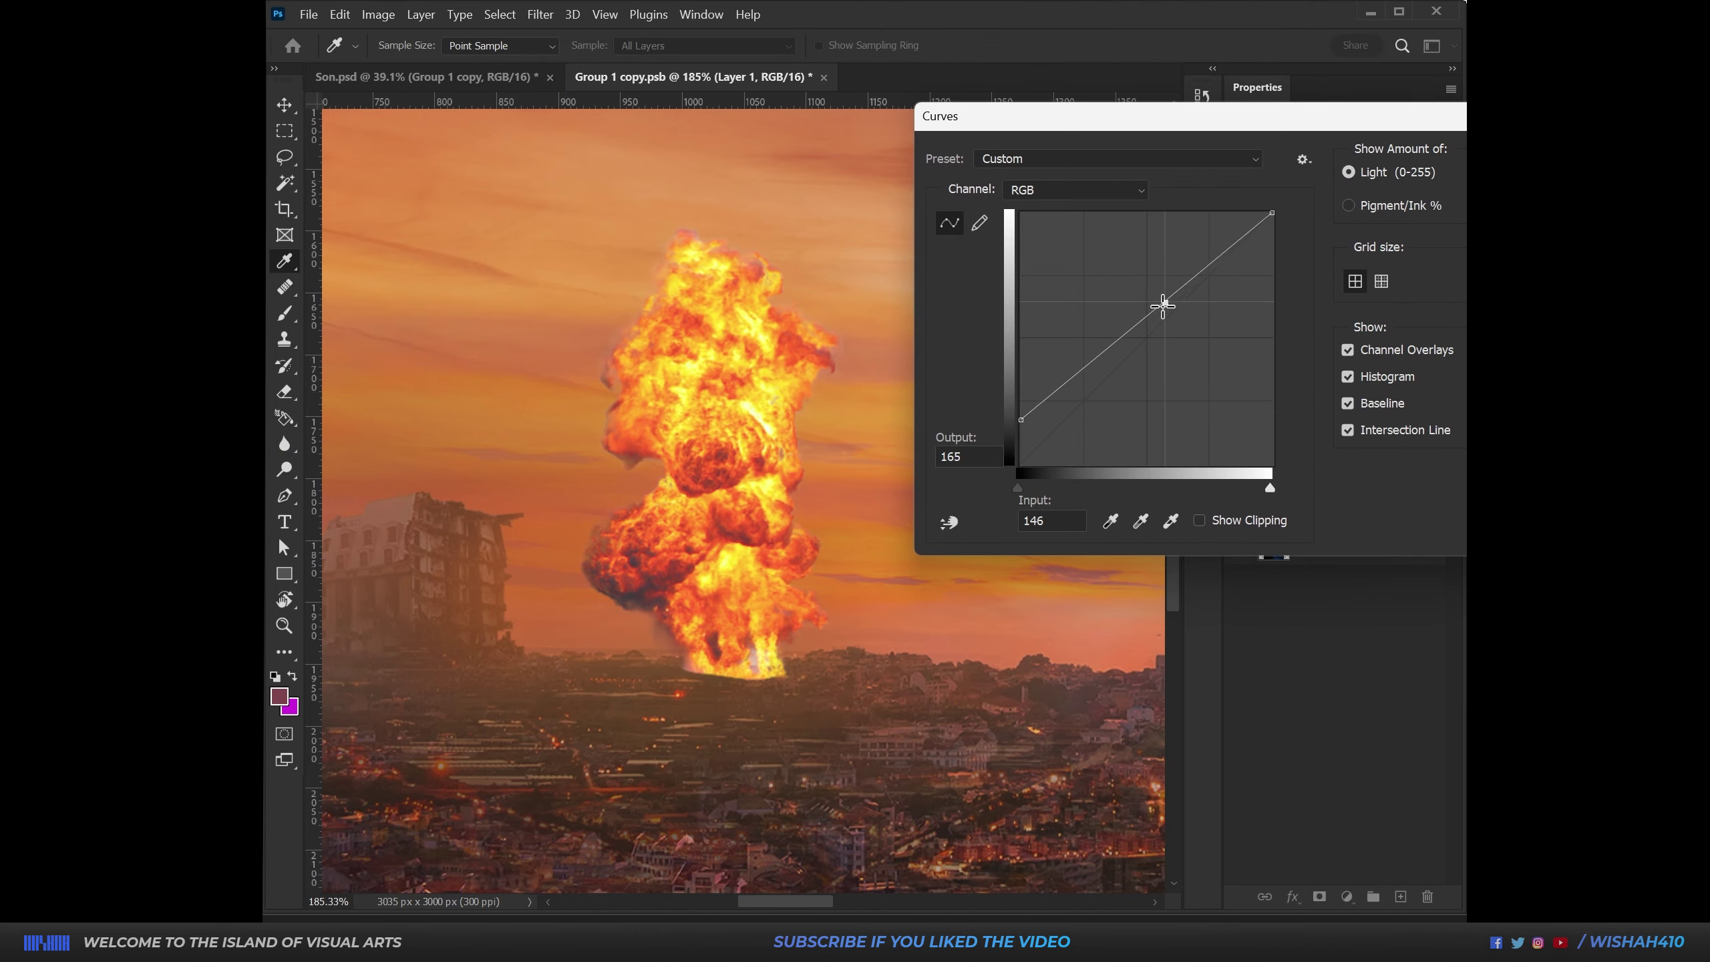
Step: Pick a cloud brush, lower the explosion's exposure, and paint the canister tube solid blue
{"action": "right_click", "coordinate": [768, 823]}
{"action": "left_click", "coordinate": [1108, 597]}
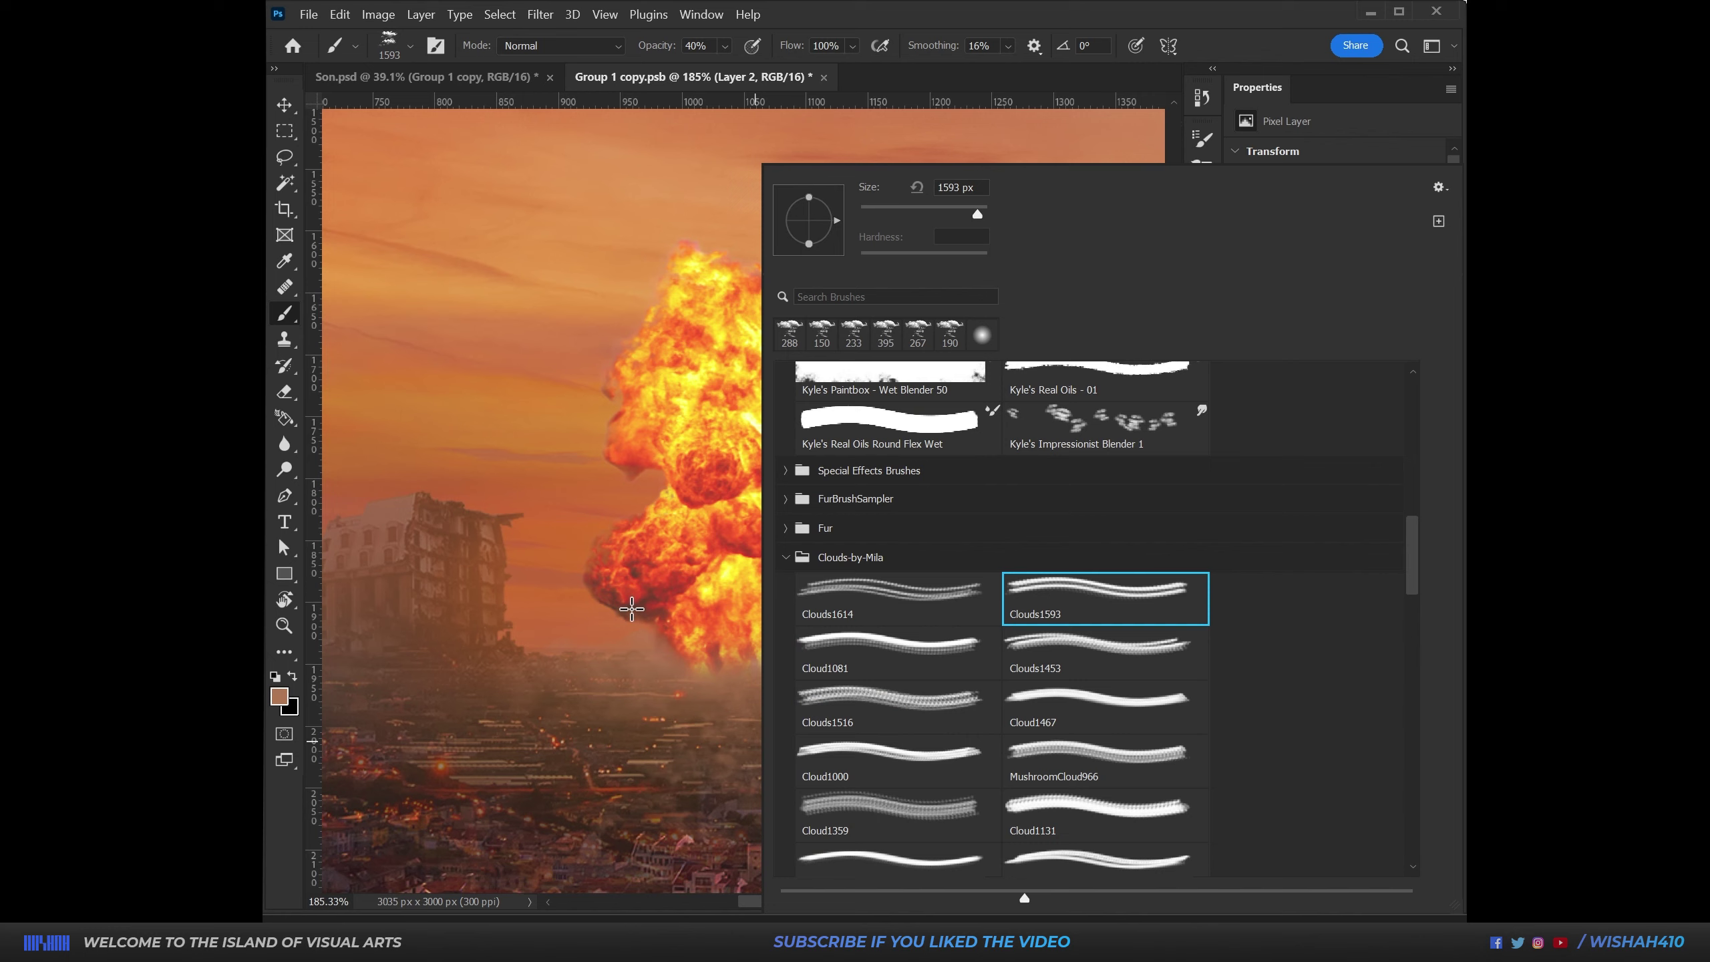
{"action": "key", "text": "Return"}
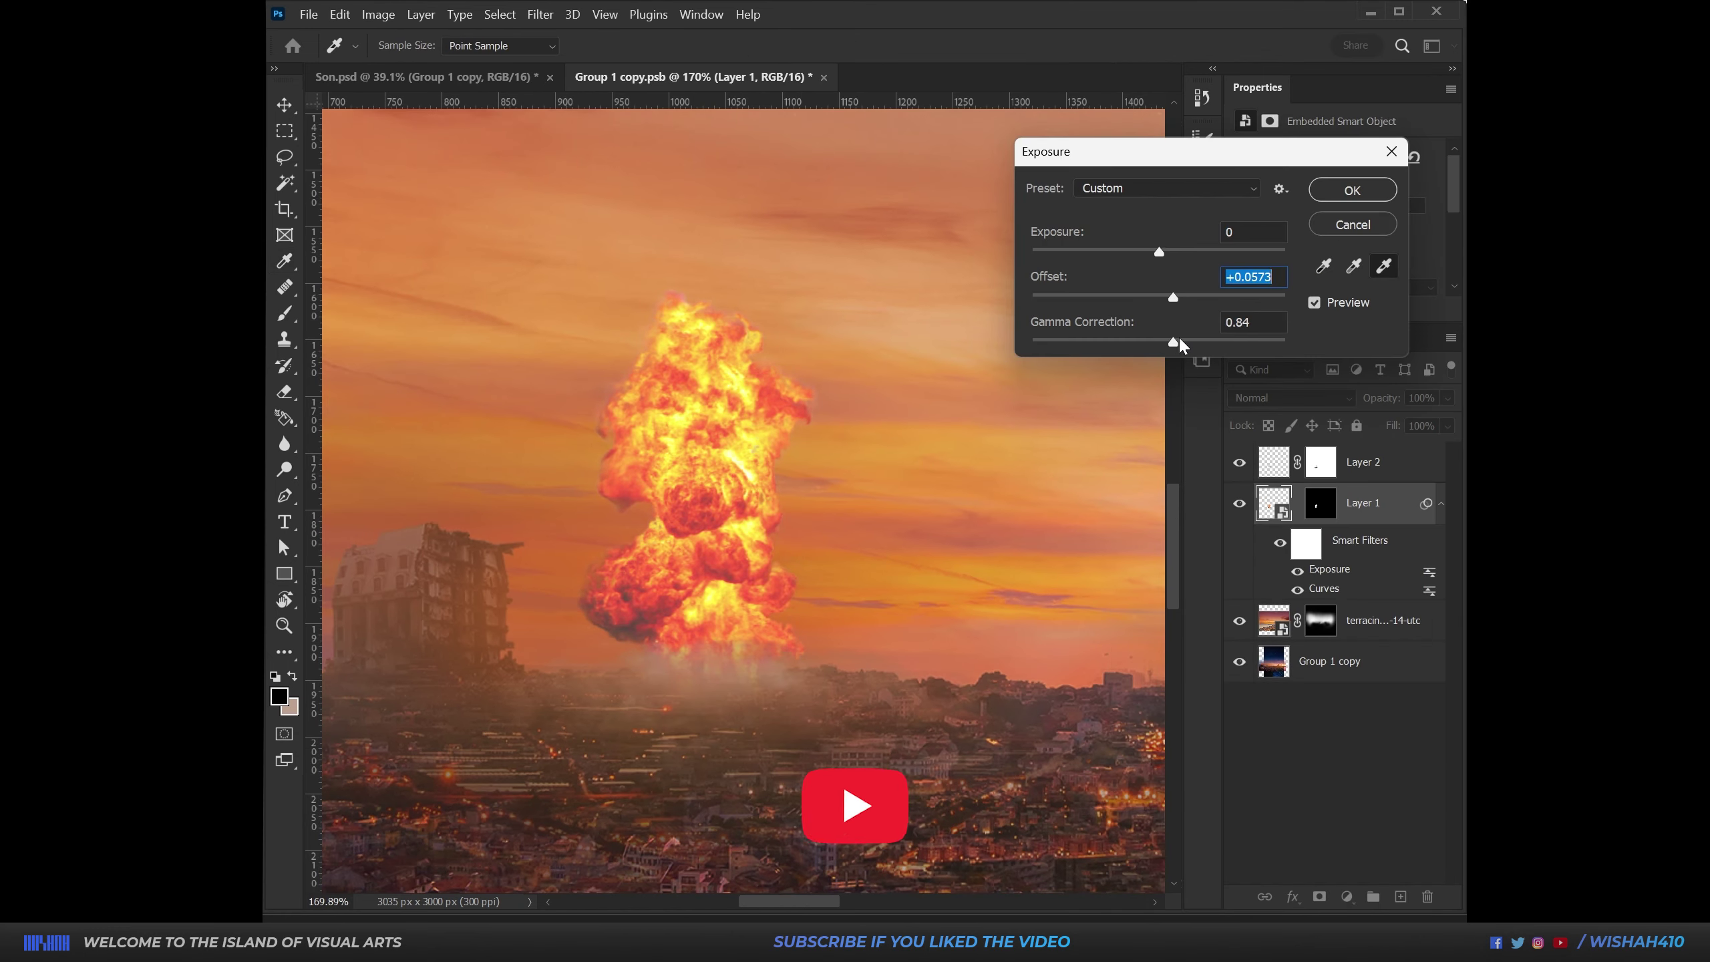
{"action": "left_click_drag", "start_coordinate": [1178, 345], "coordinate": [1160, 342]}
{"action": "left_click_drag", "start_coordinate": [1158, 251], "coordinate": [1147, 252]}
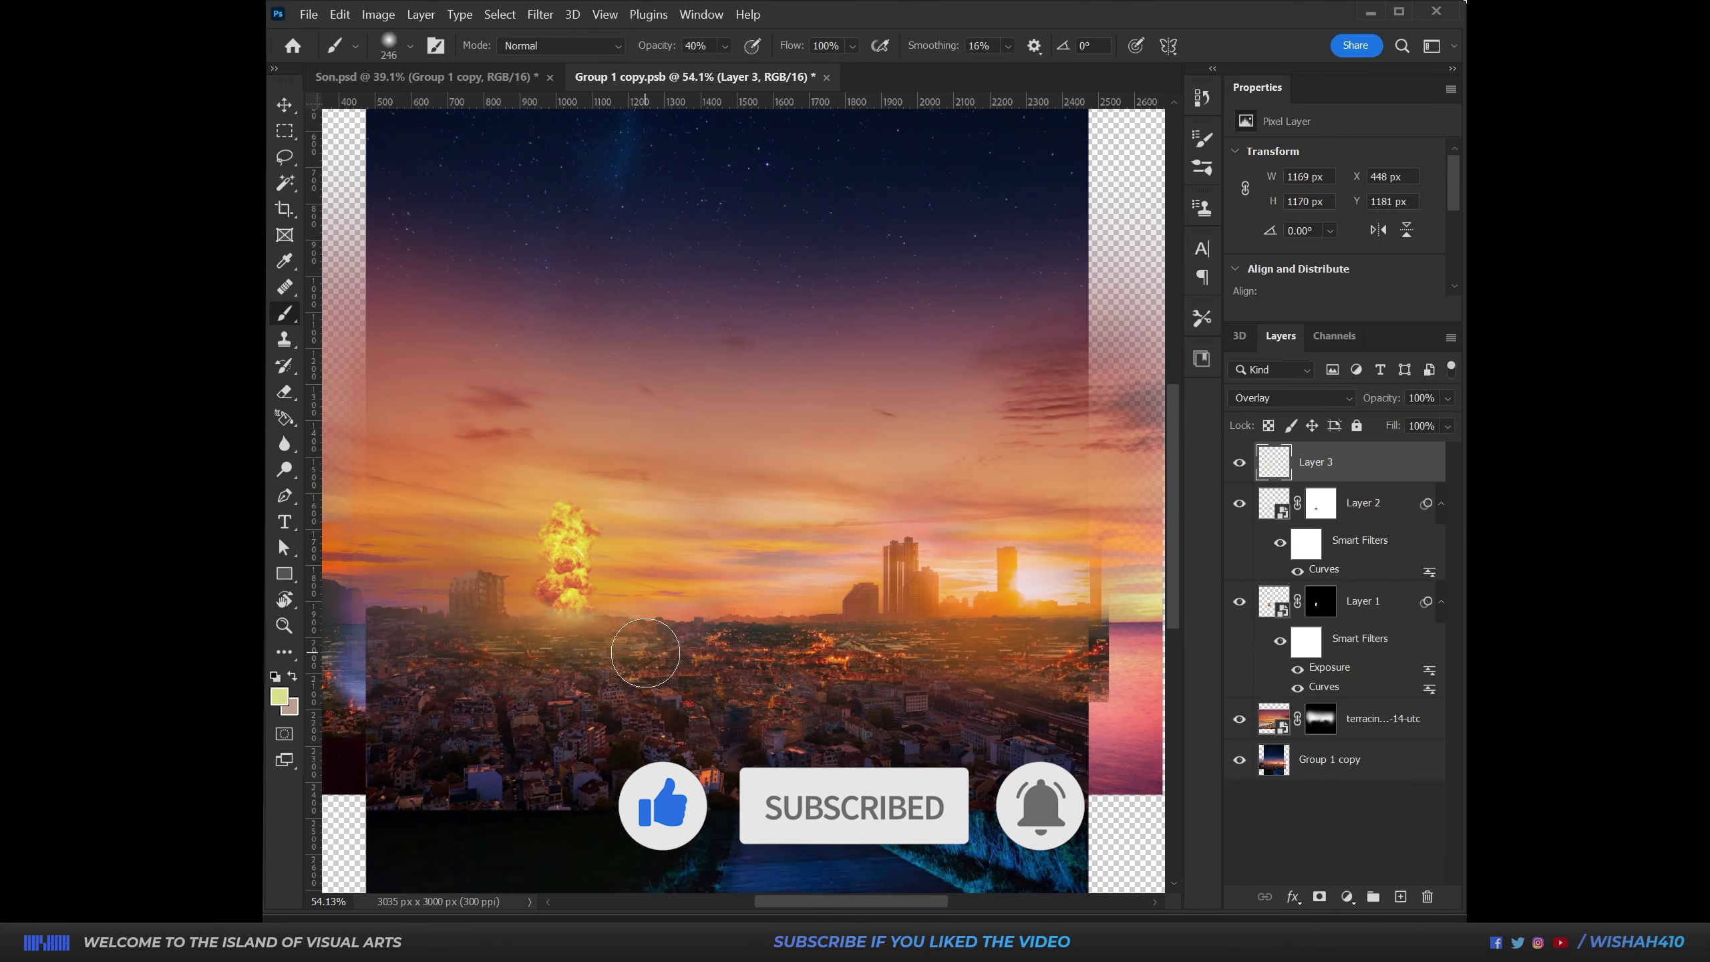
{"action": "left_click", "coordinate": [574, 574], "text": "alt"}
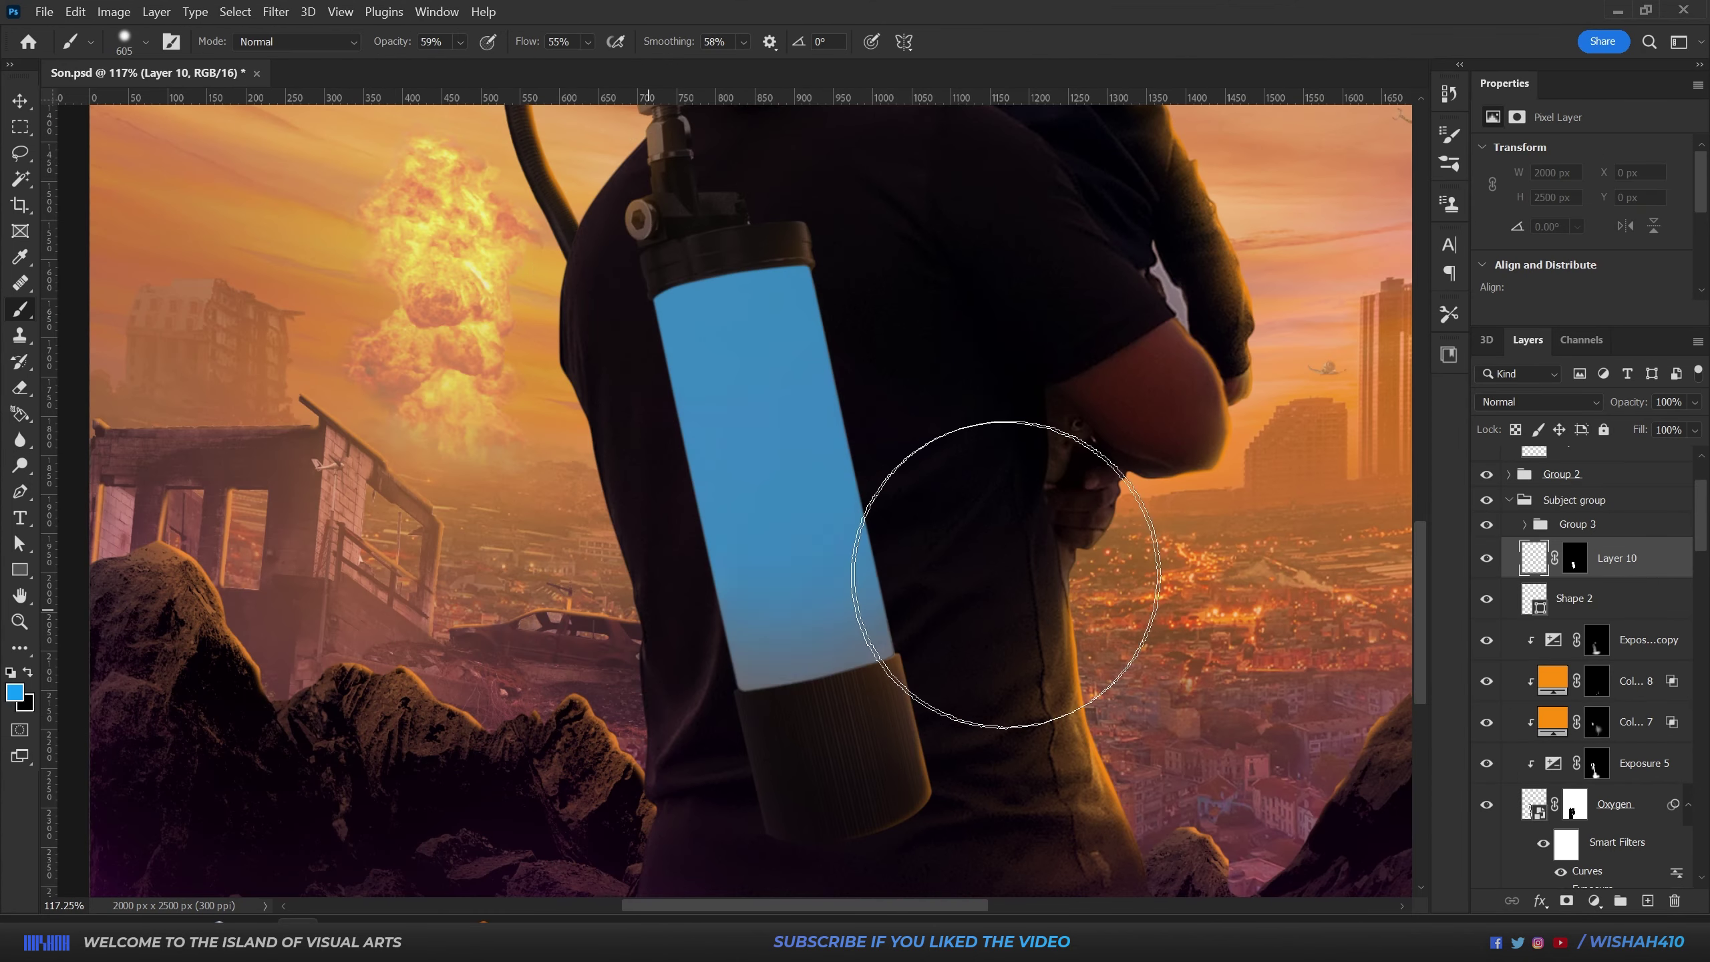
{"action": "left_click_drag", "start_coordinate": [1006, 575], "coordinate": [759, 291]}
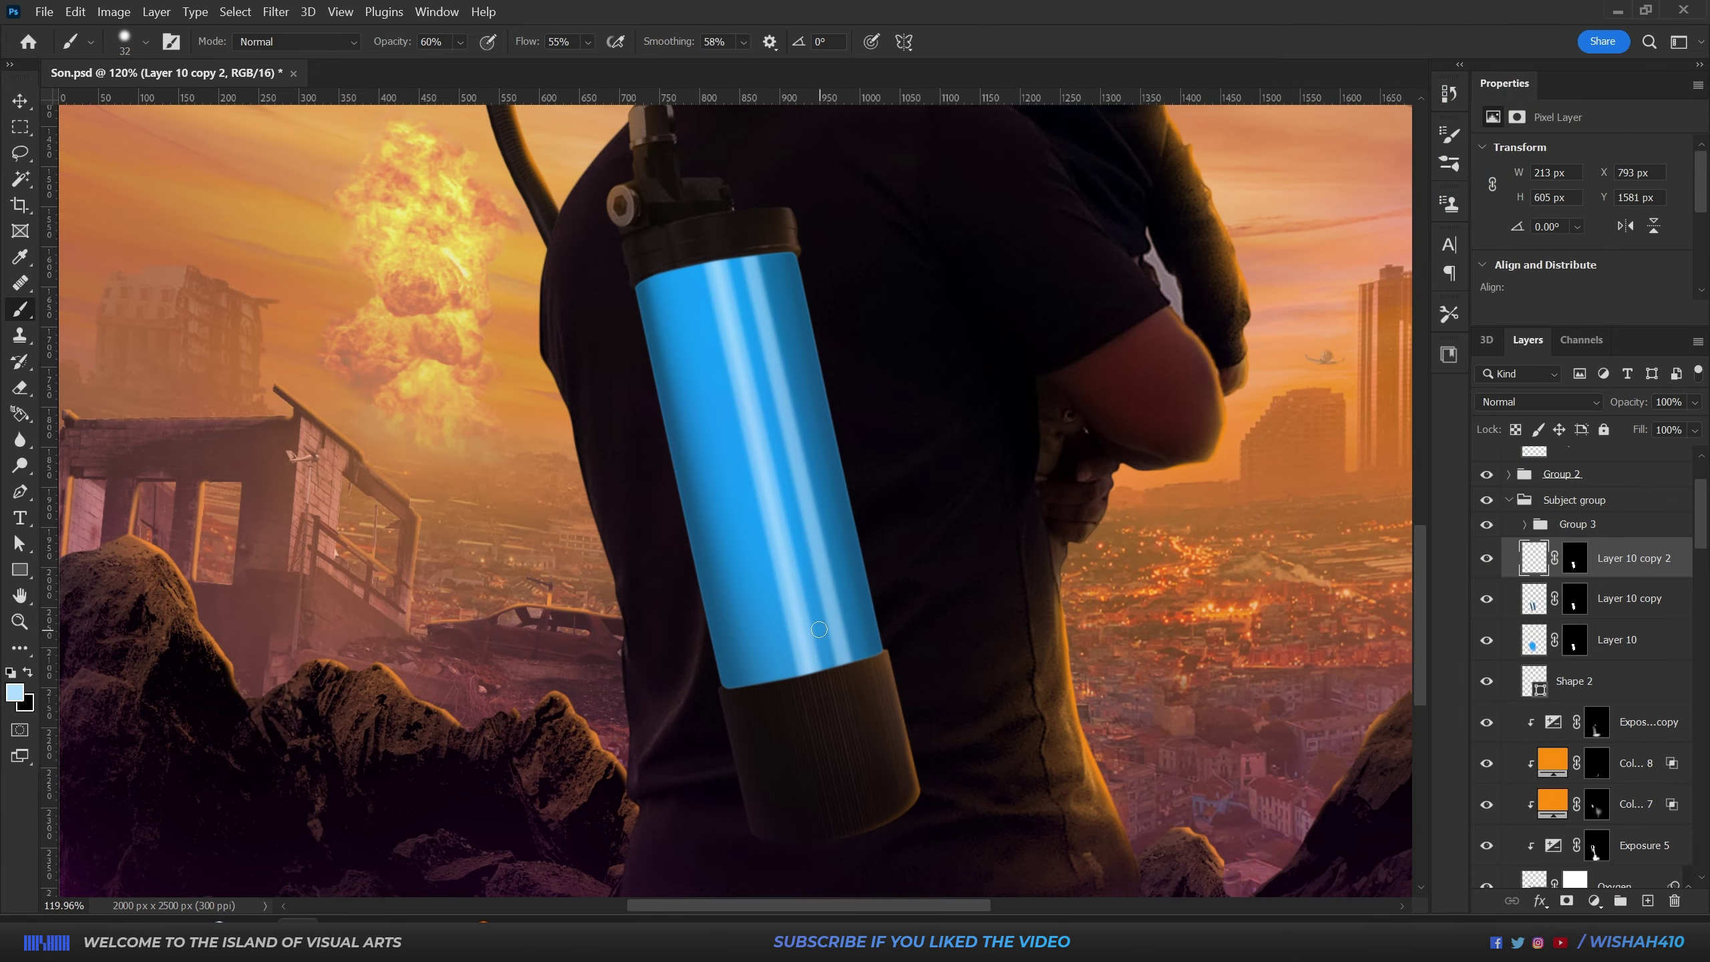
Step: Lightly blur the painted blue and add a toned-down highlight on the tube top
{"action": "left_click", "coordinate": [561, 322]}
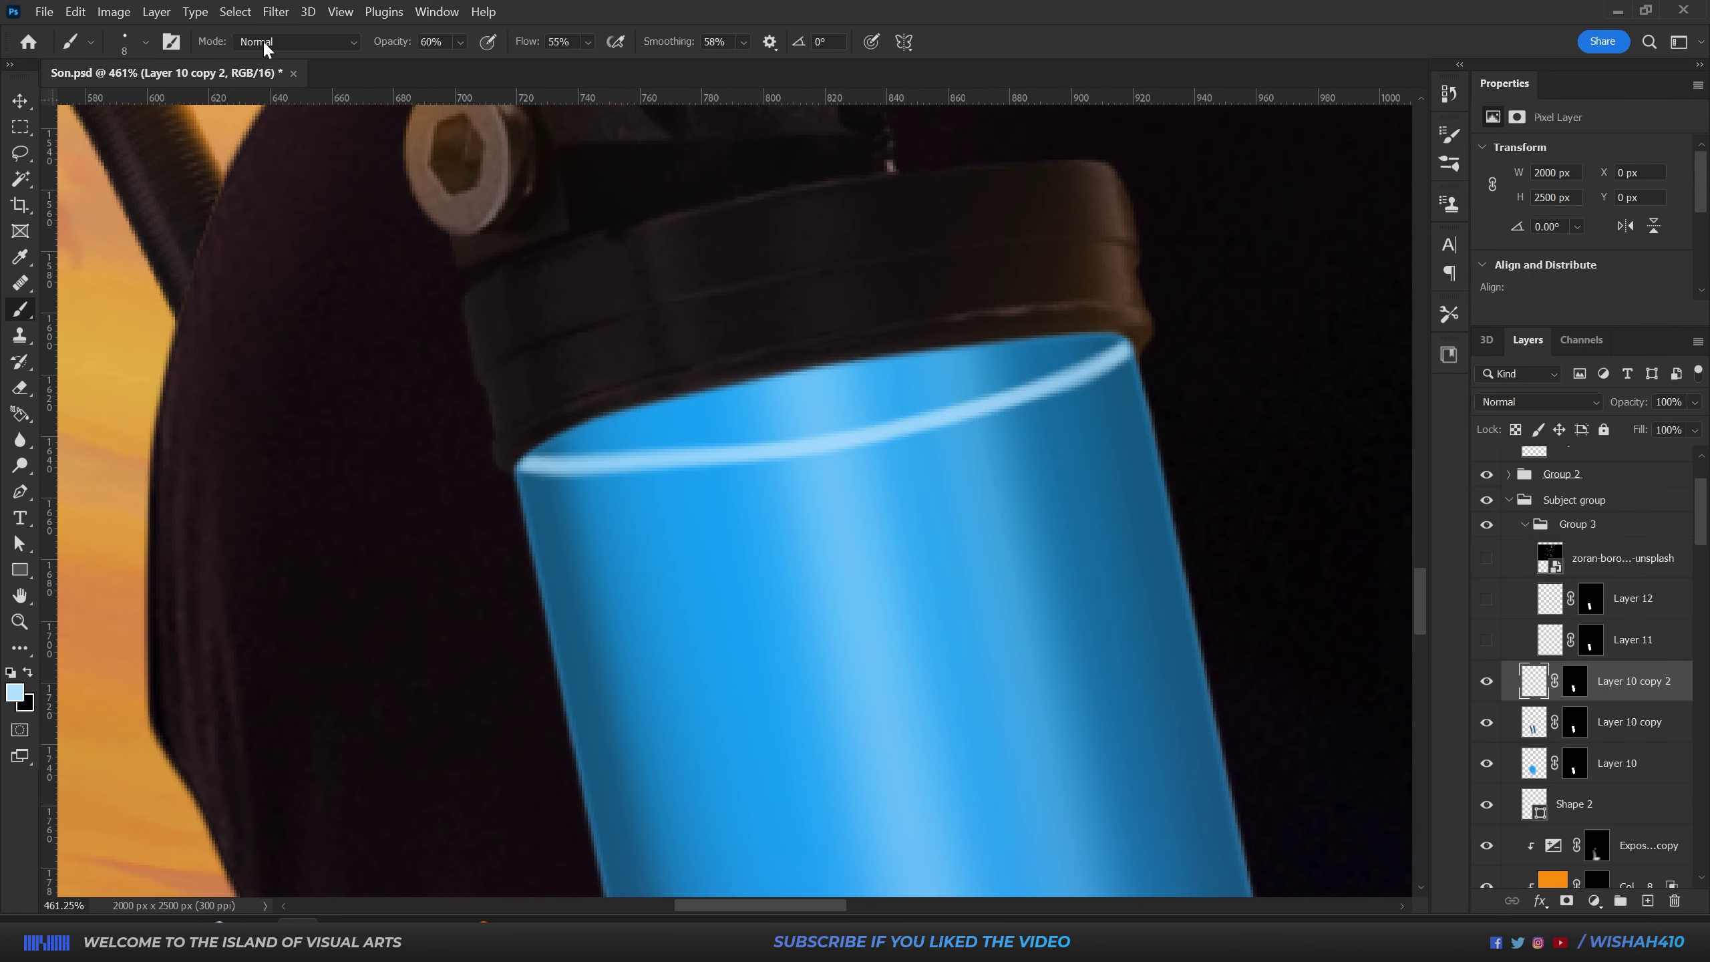
{"action": "left_click", "coordinate": [275, 11]}
{"action": "left_click", "coordinate": [561, 328]}
{"action": "left_click_drag", "start_coordinate": [1038, 489], "coordinate": [1031, 497]}
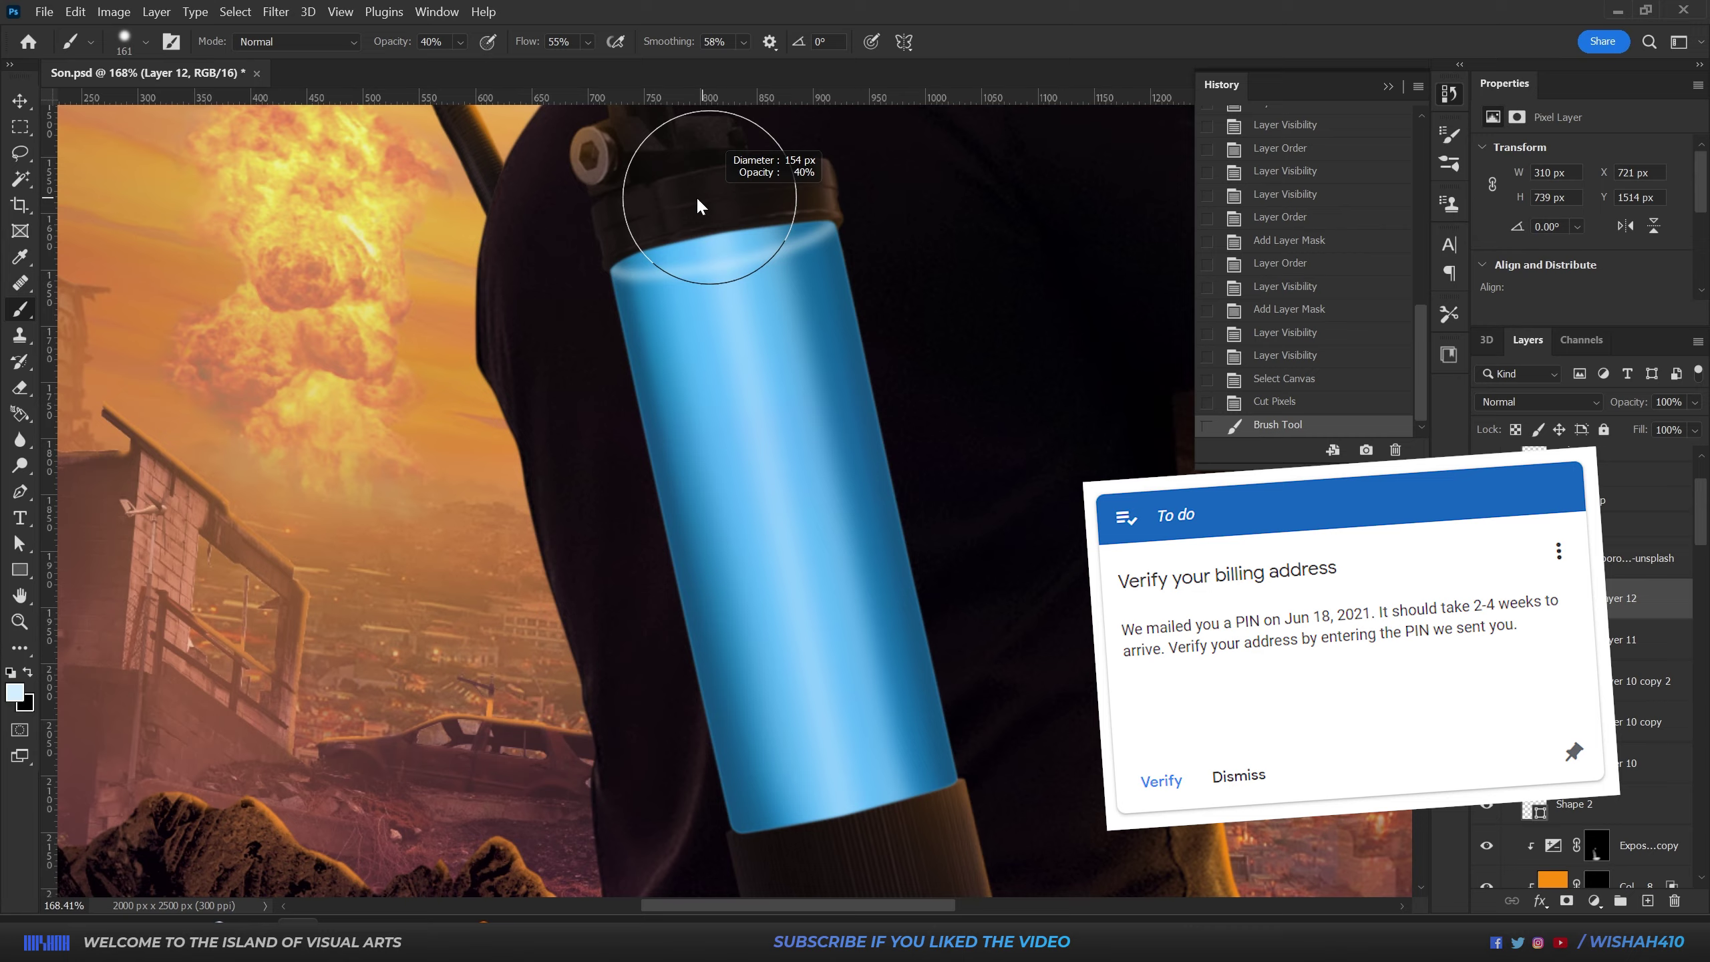
{"action": "left_click_drag", "start_coordinate": [755, 314], "coordinate": [782, 588]}
{"action": "left_click_drag", "start_coordinate": [786, 522], "coordinate": [808, 682]}
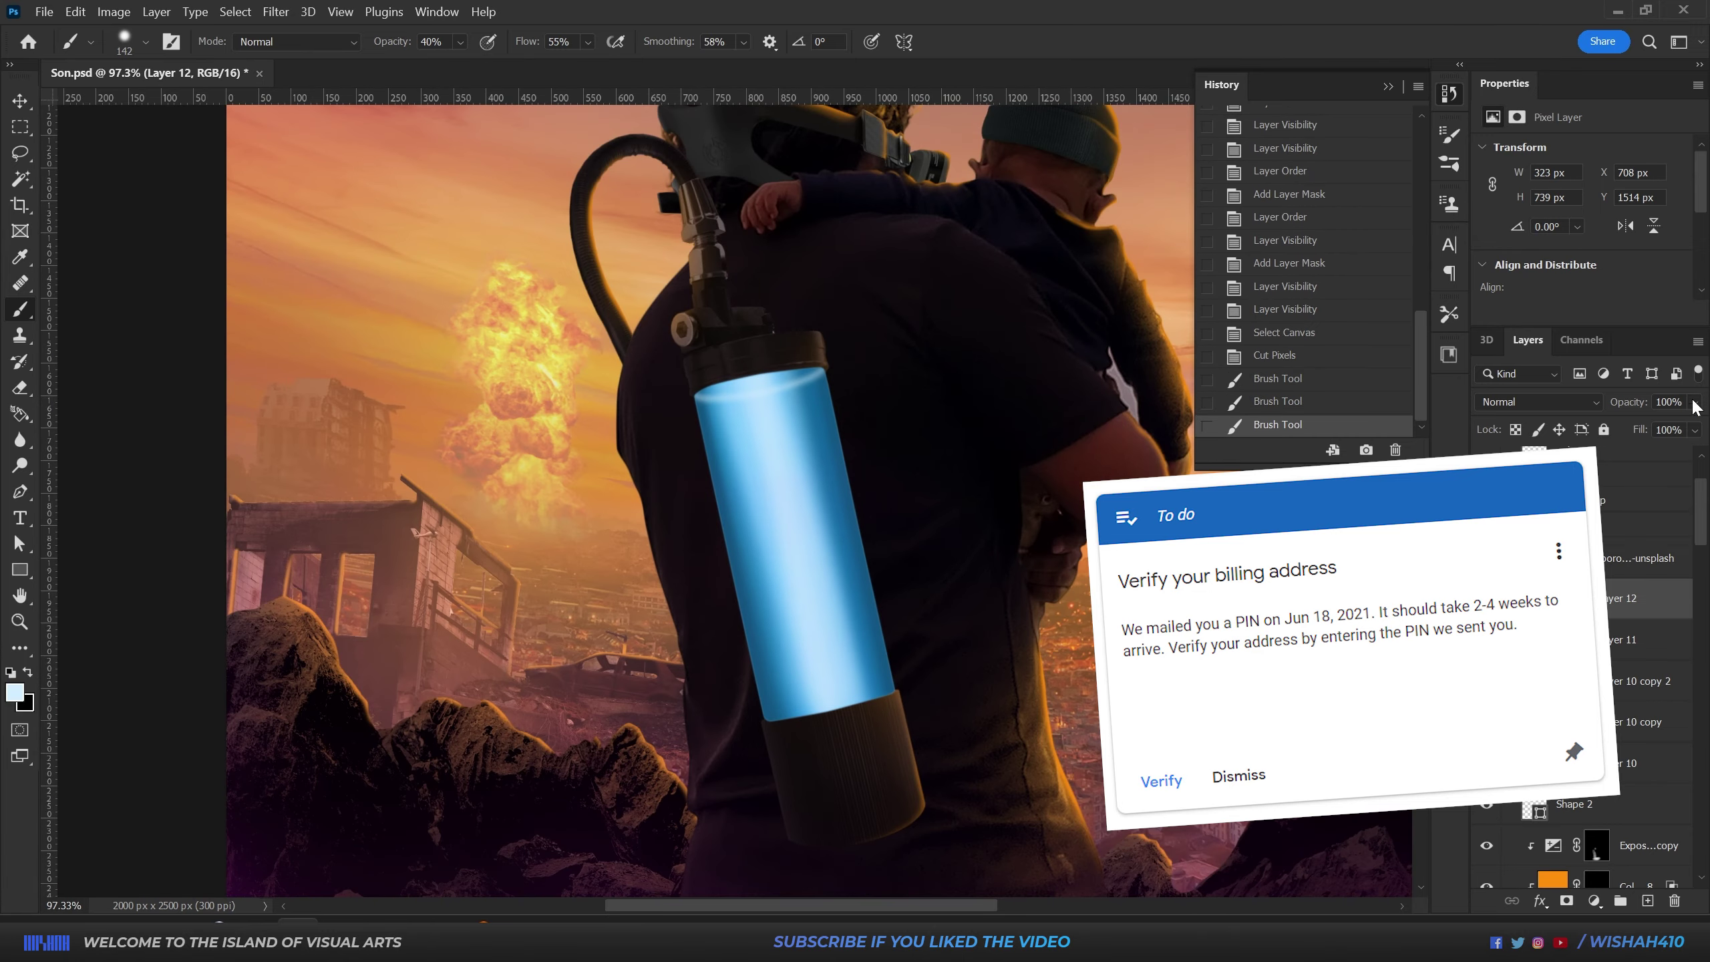
{"action": "left_click_drag", "start_coordinate": [1694, 403], "coordinate": [1658, 428]}
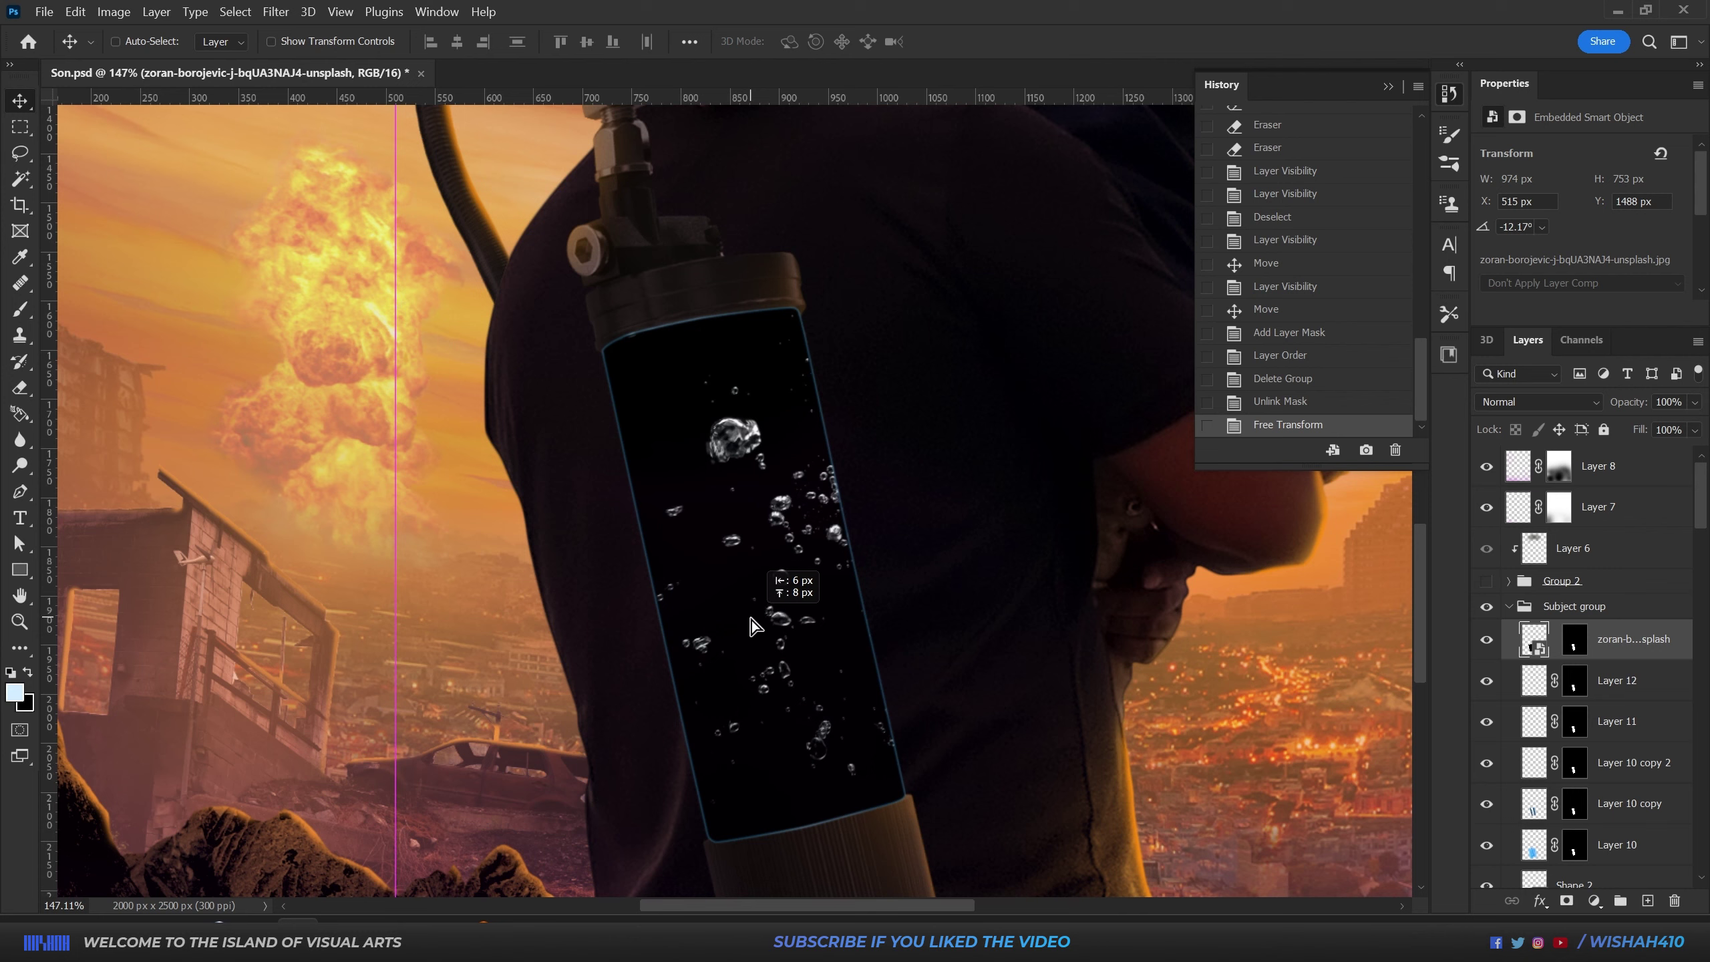
Step: Blend the bubbles texture into the tube with Color Dodge and paint a blue glow
{"action": "left_click_drag", "start_coordinate": [727, 627], "coordinate": [752, 620]}
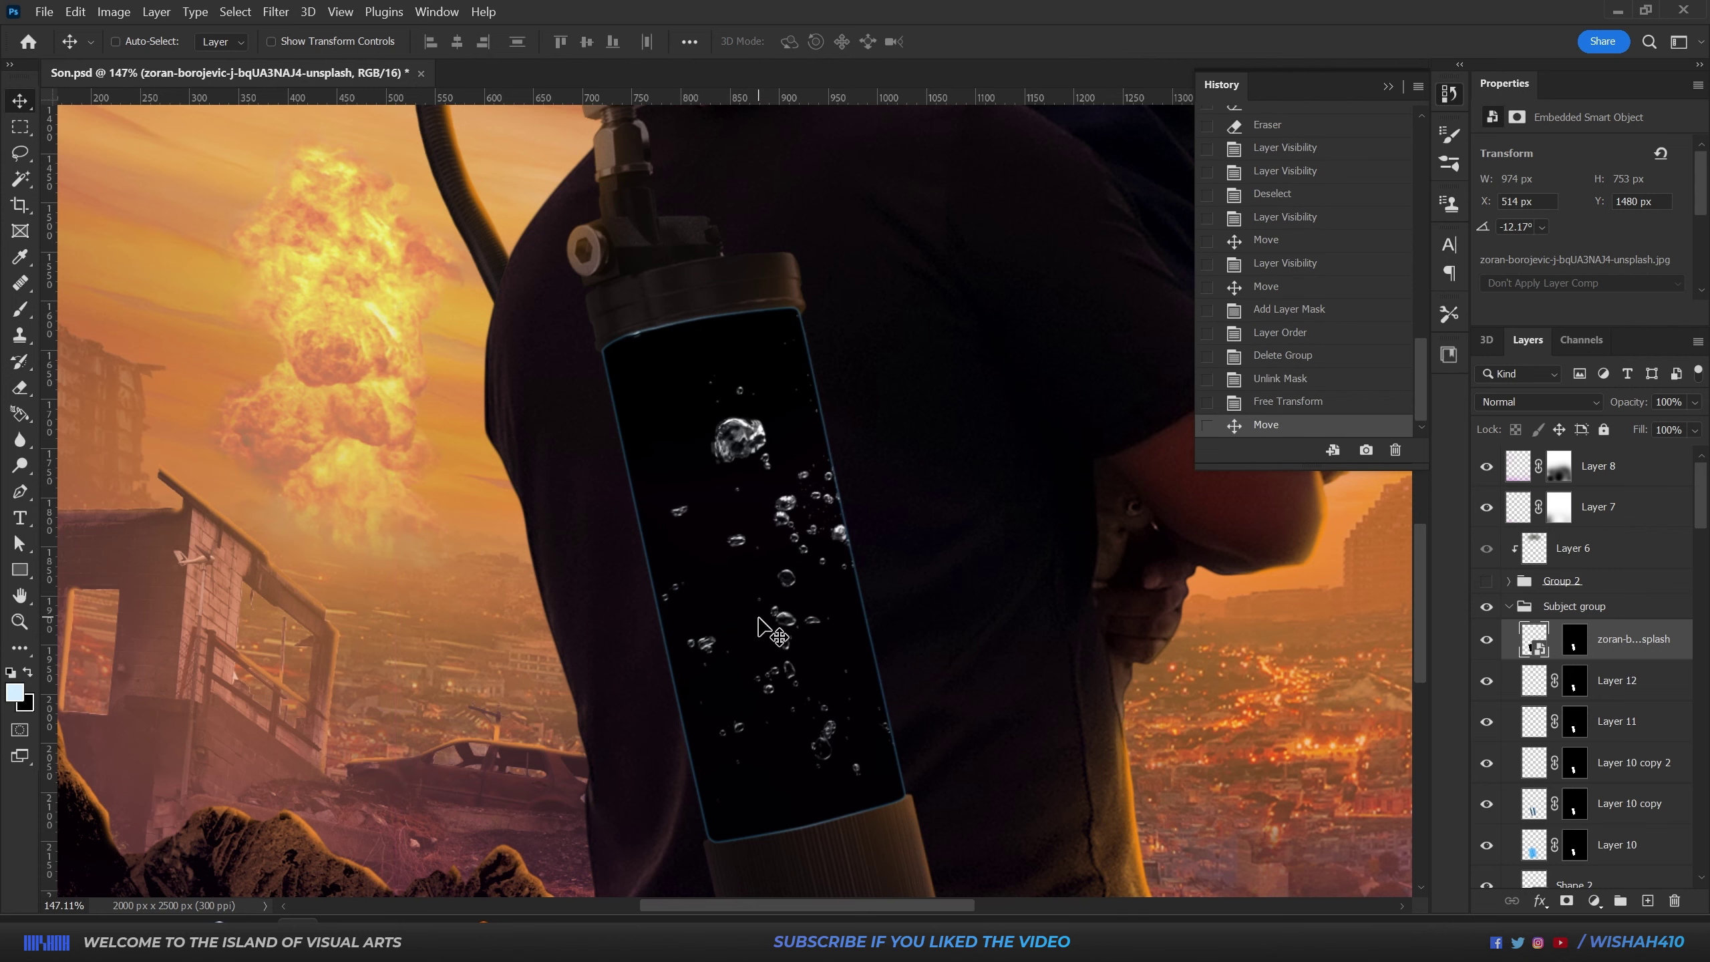
{"action": "left_click", "coordinate": [1539, 402]}
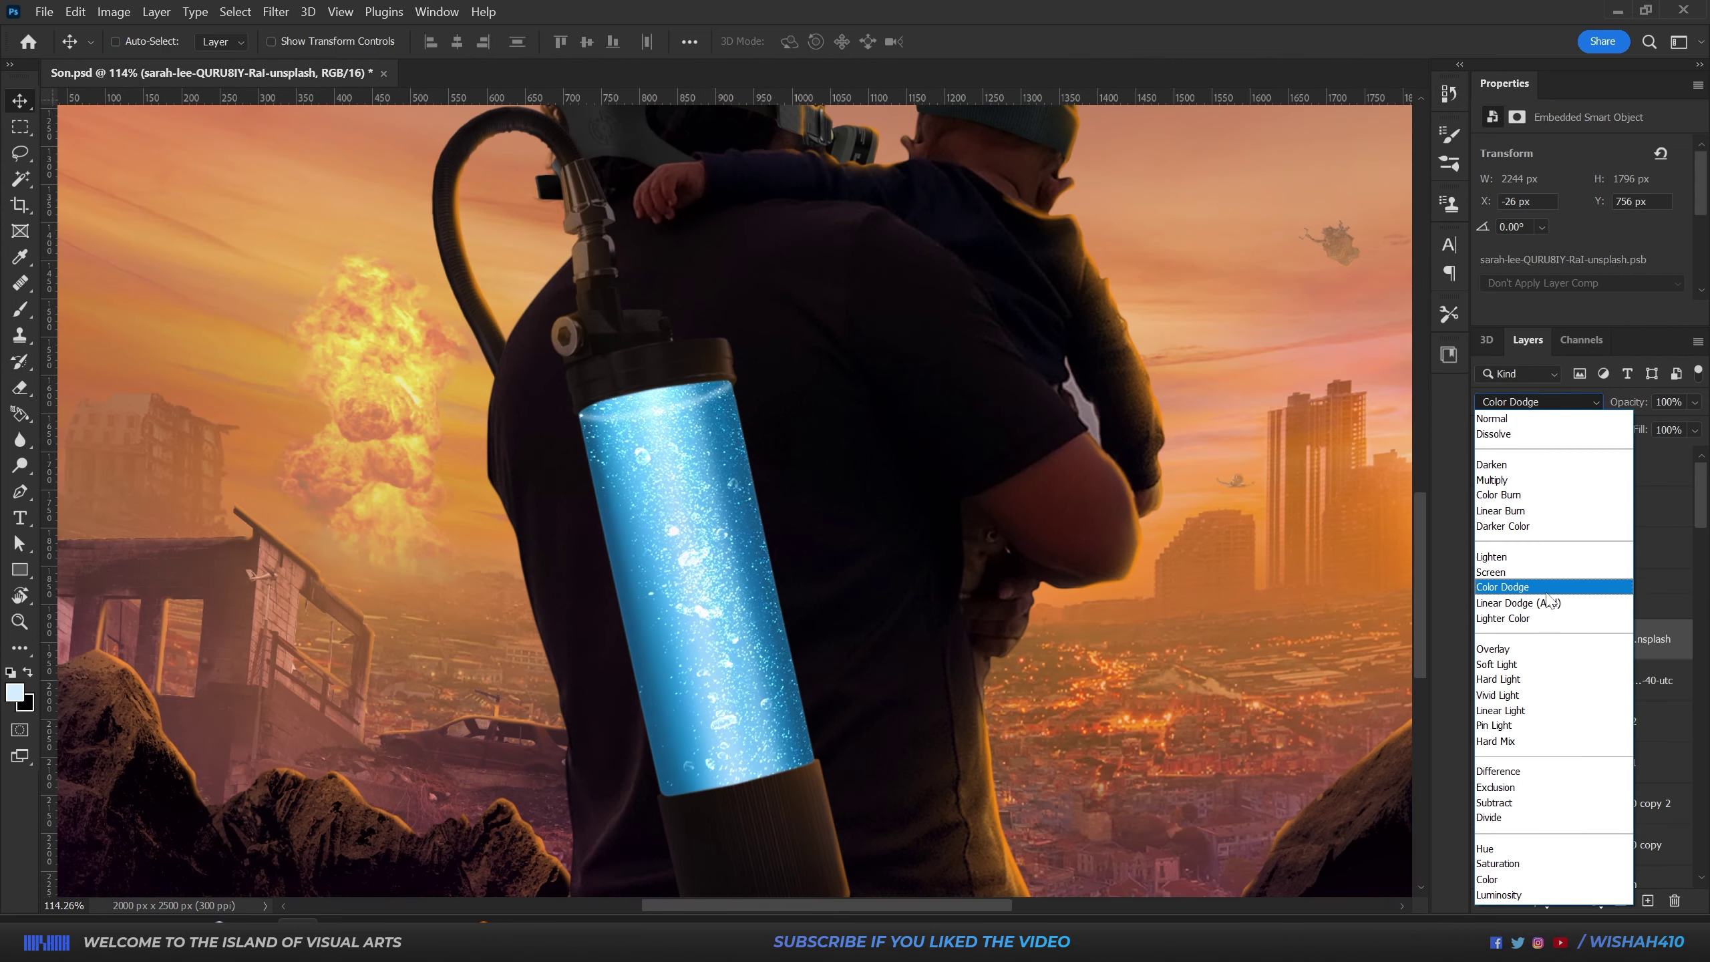
{"action": "left_click", "coordinate": [1503, 586]}
{"action": "left_click_drag", "start_coordinate": [708, 675], "coordinate": [734, 718]}
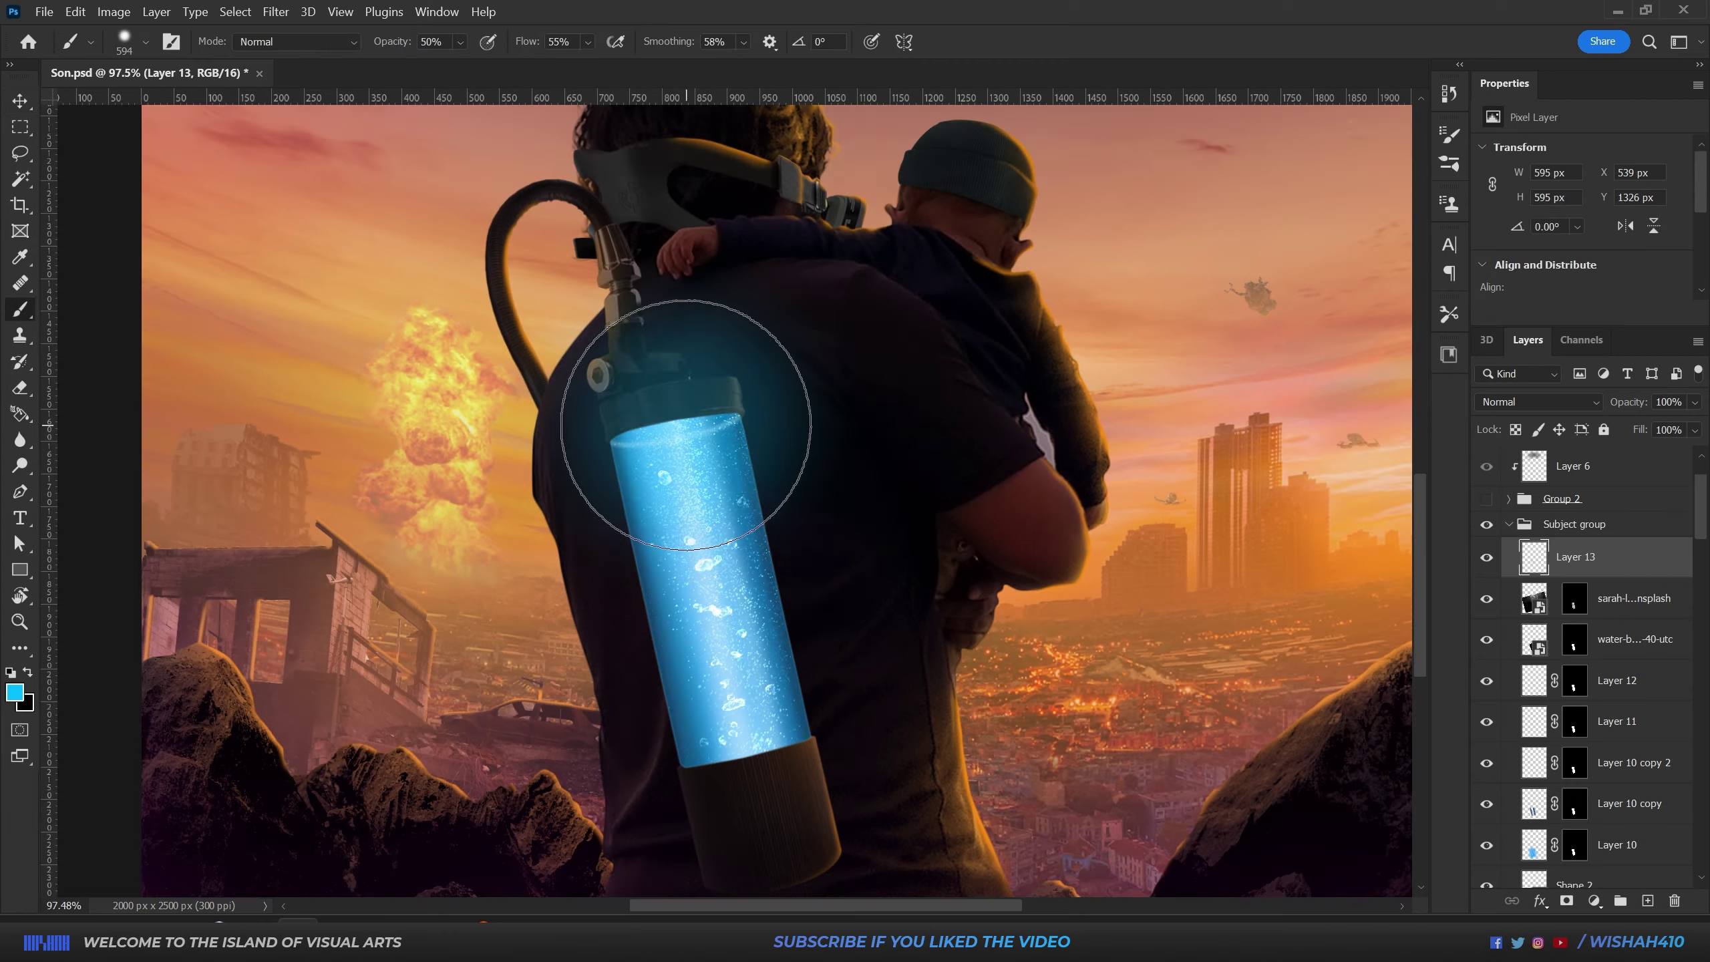
{"action": "left_click_drag", "start_coordinate": [687, 439], "coordinate": [705, 726]}
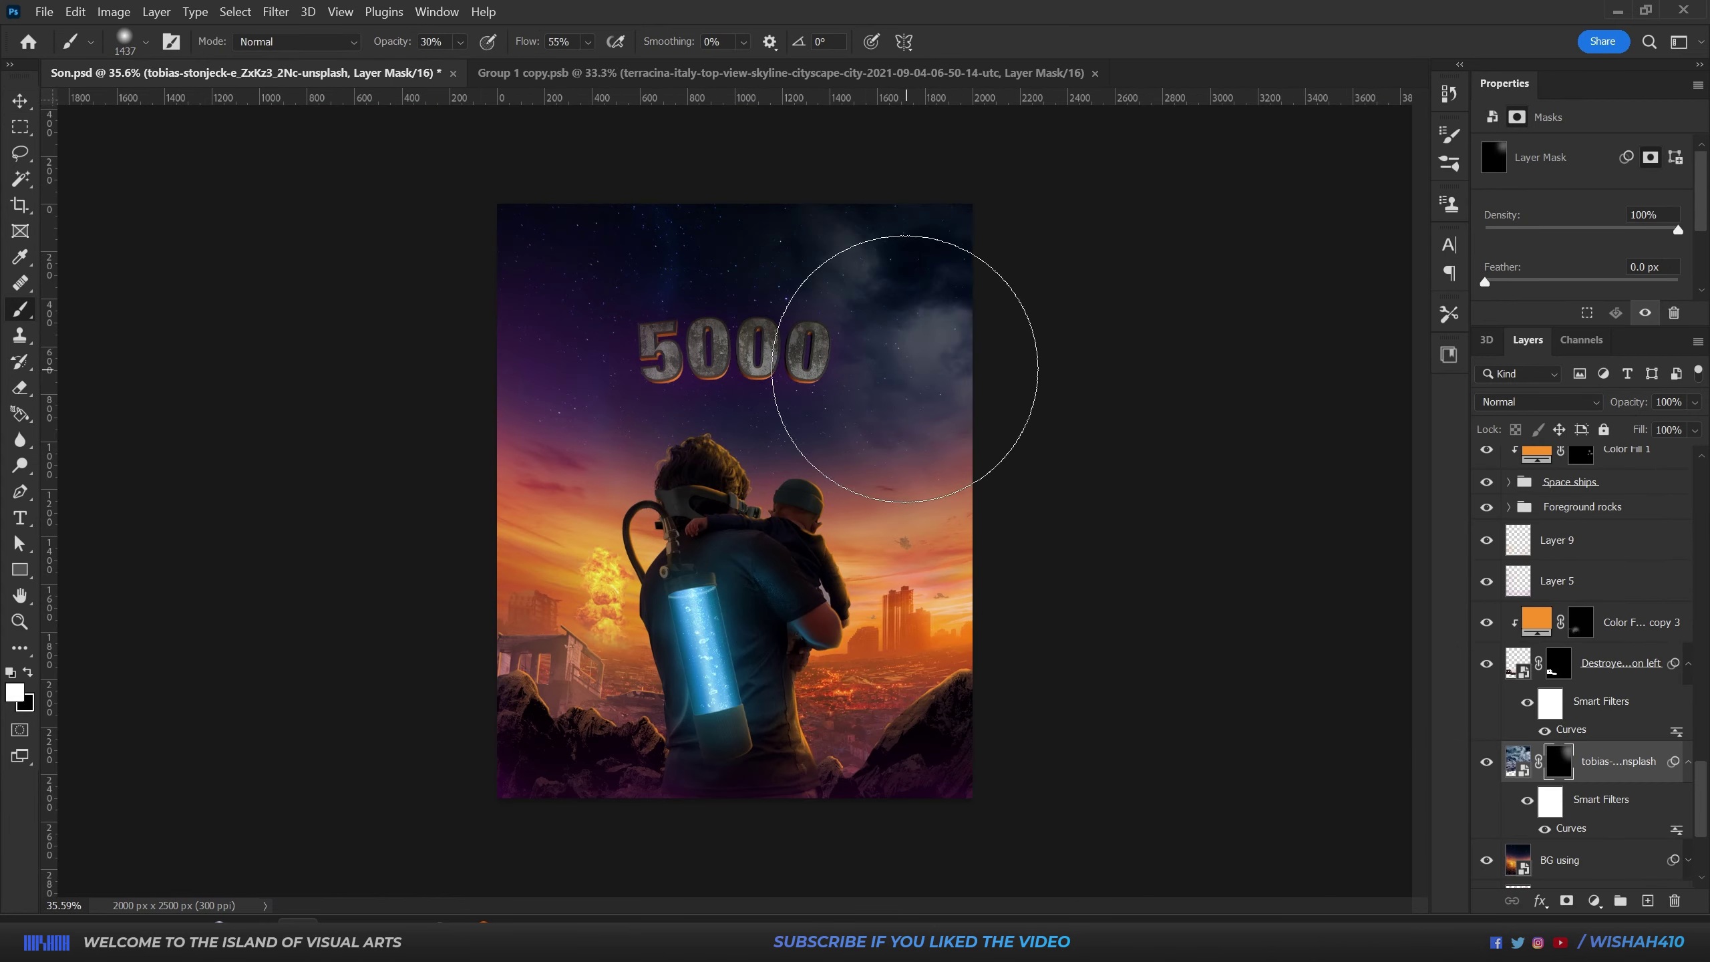
Step: Set the moon to Linear Dodge (Add), add a layer mask, and brush out its hard edges
{"action": "mouse_move", "coordinate": [904, 370]}
{"action": "left_mouse_down"}
{"action": "mouse_move", "coordinate": [638, 236]}
{"action": "mouse_move", "coordinate": [942, 248]}
{"action": "left_mouse_up"}
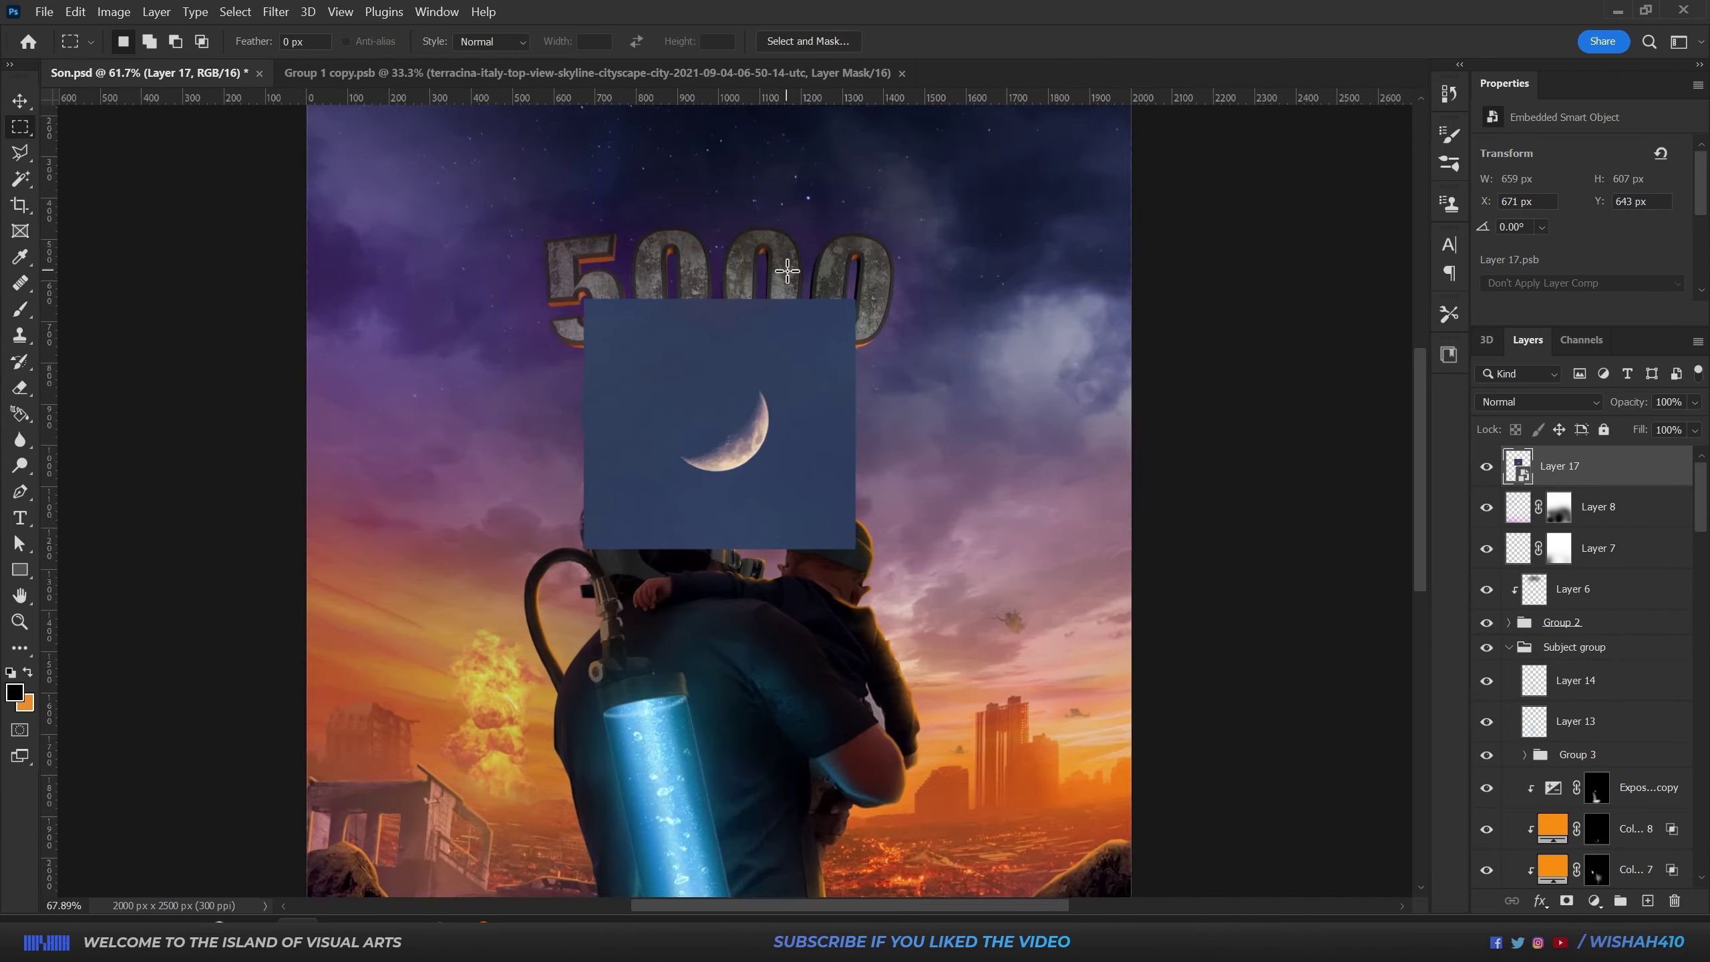
{"action": "left_click", "coordinate": [1538, 401]}
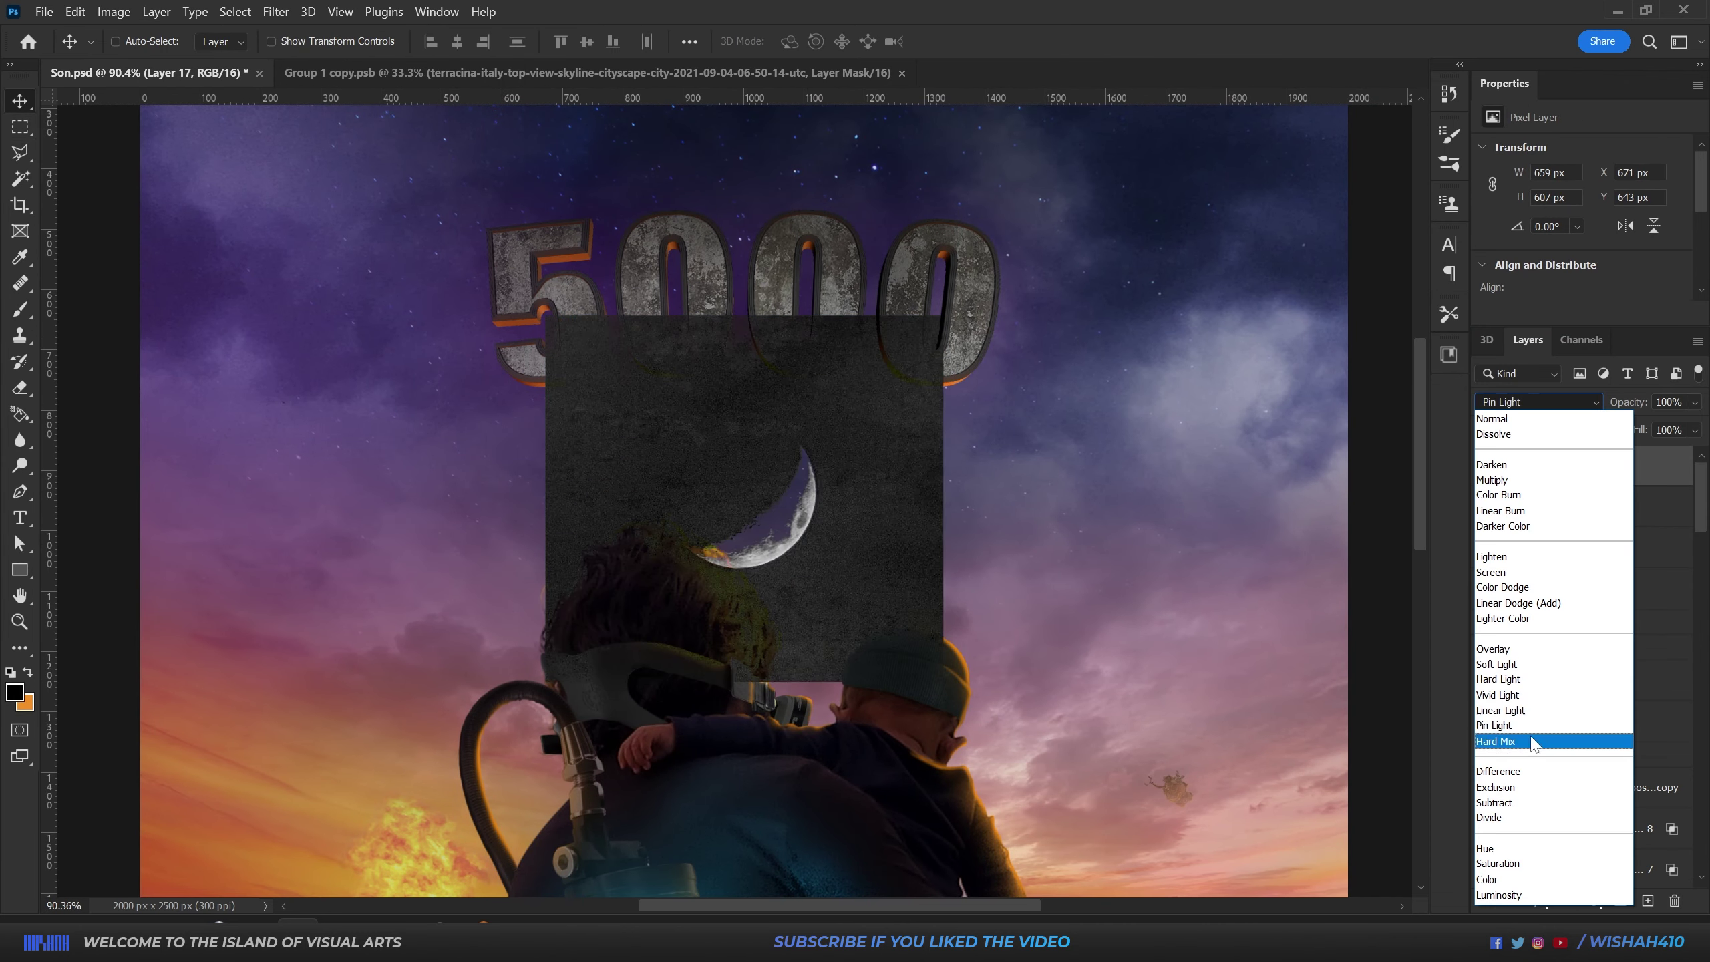
{"action": "left_click", "coordinate": [1517, 603]}
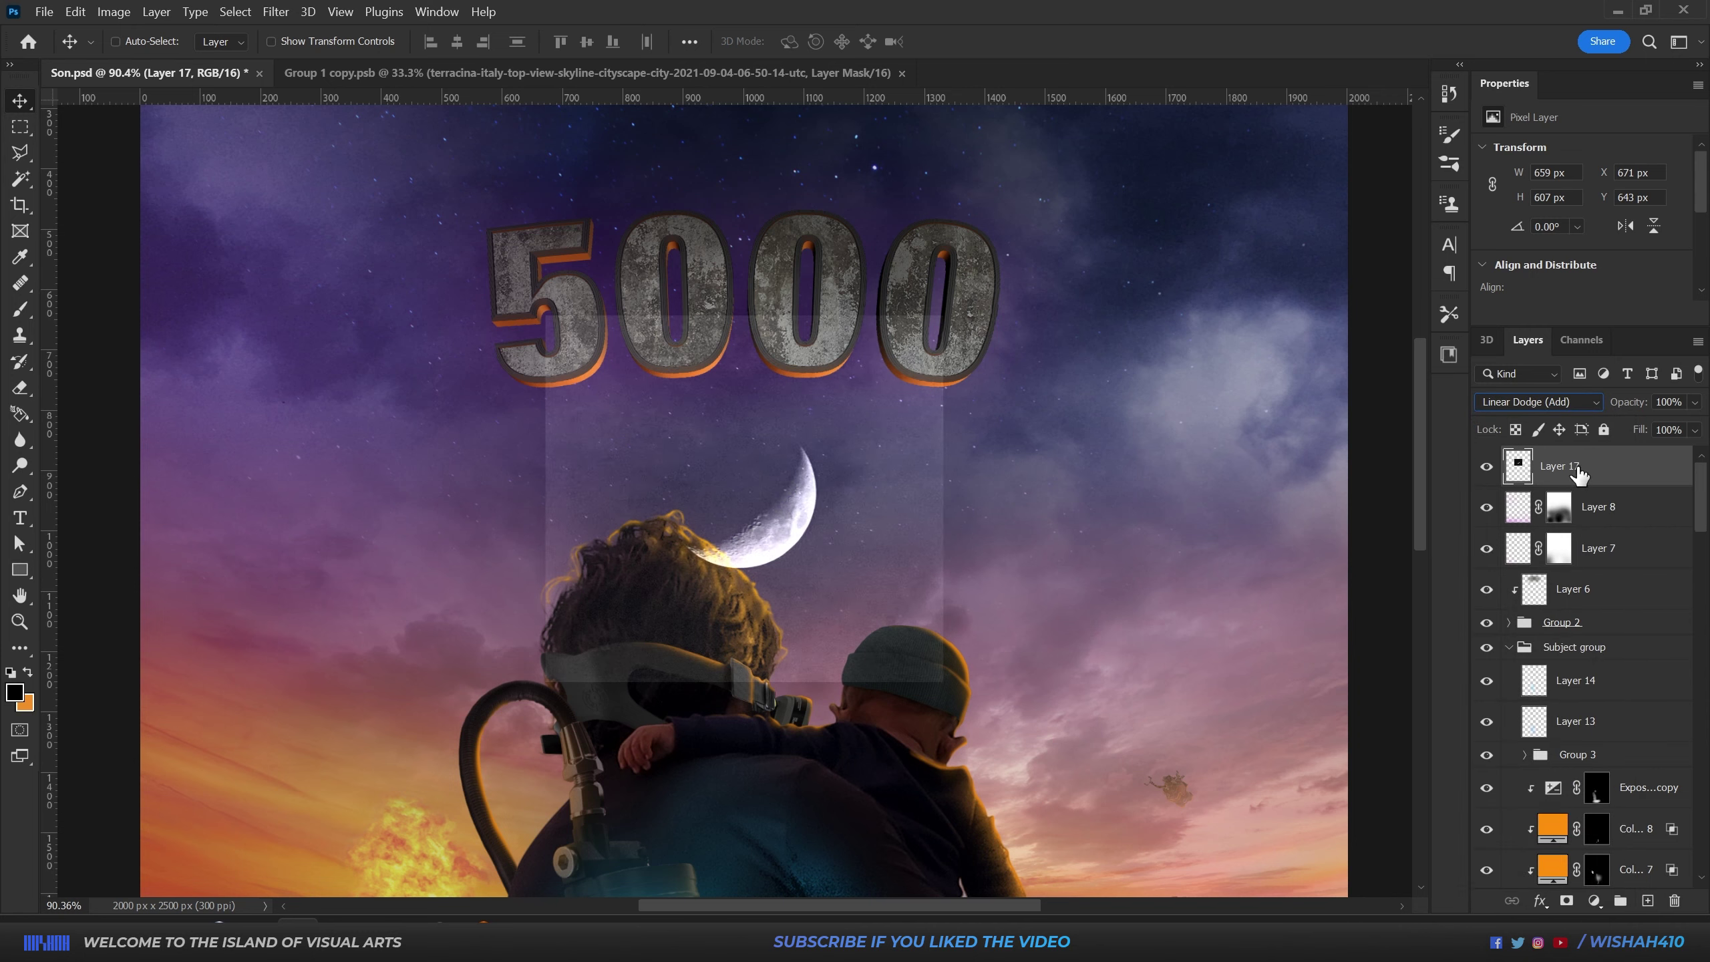
{"action": "right_click", "coordinate": [1583, 481]}
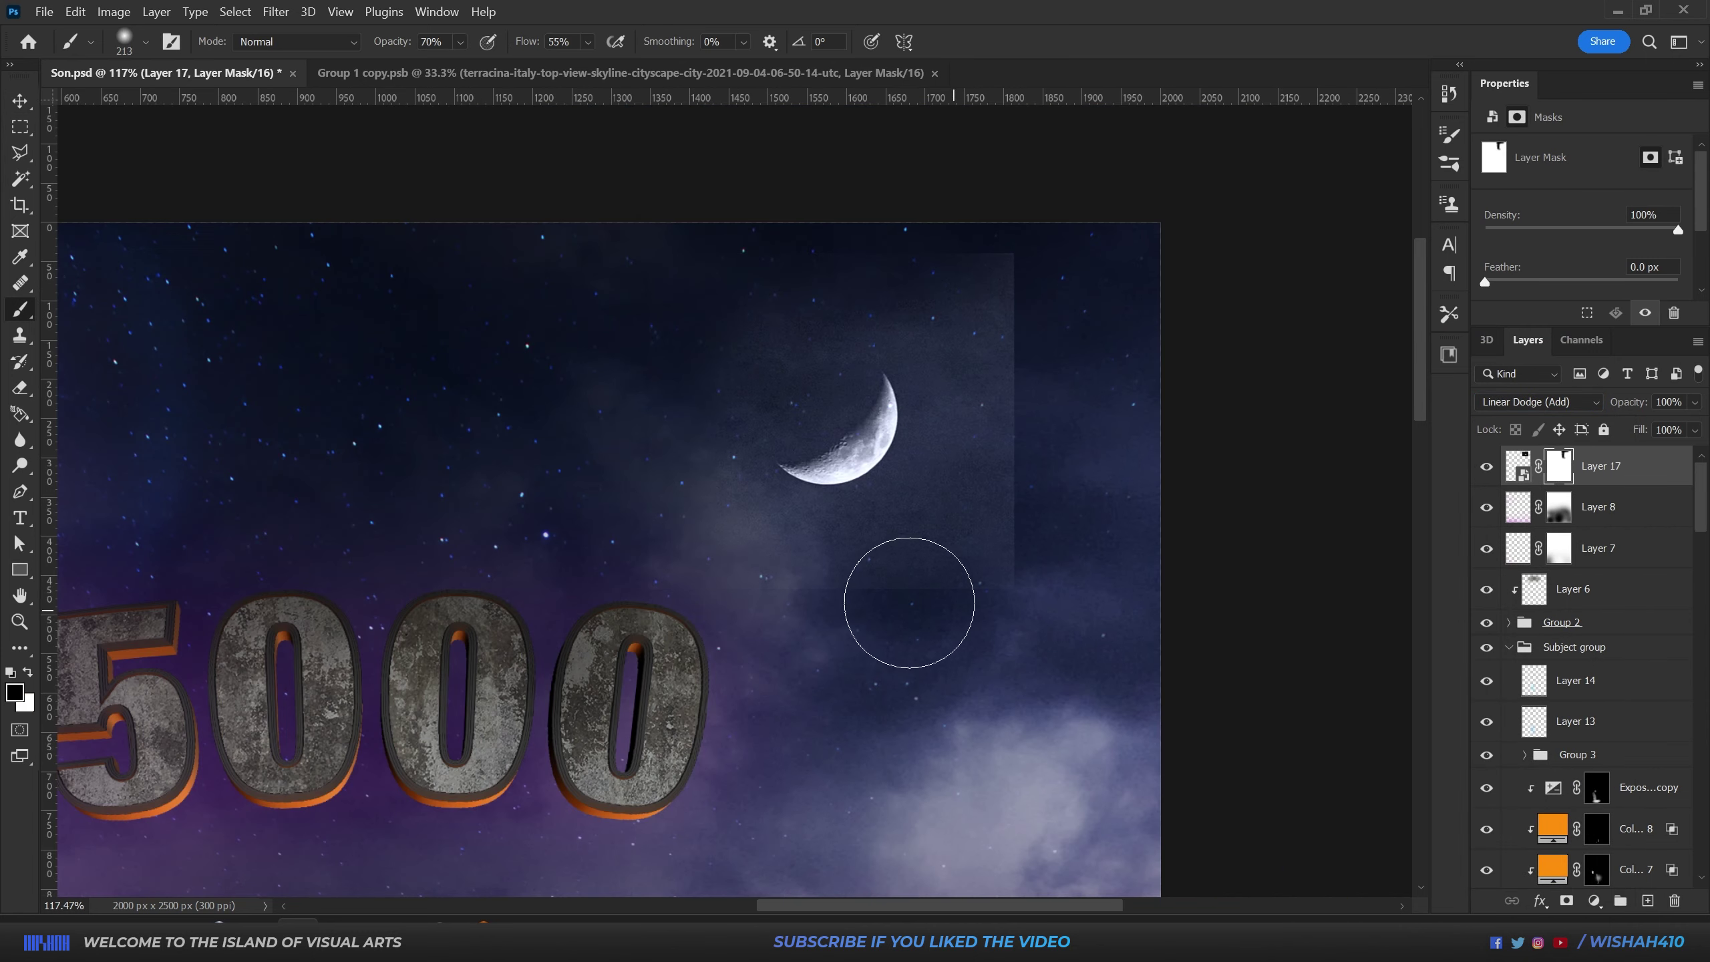
{"action": "left_click_drag", "start_coordinate": [1016, 322], "coordinate": [1026, 607]}
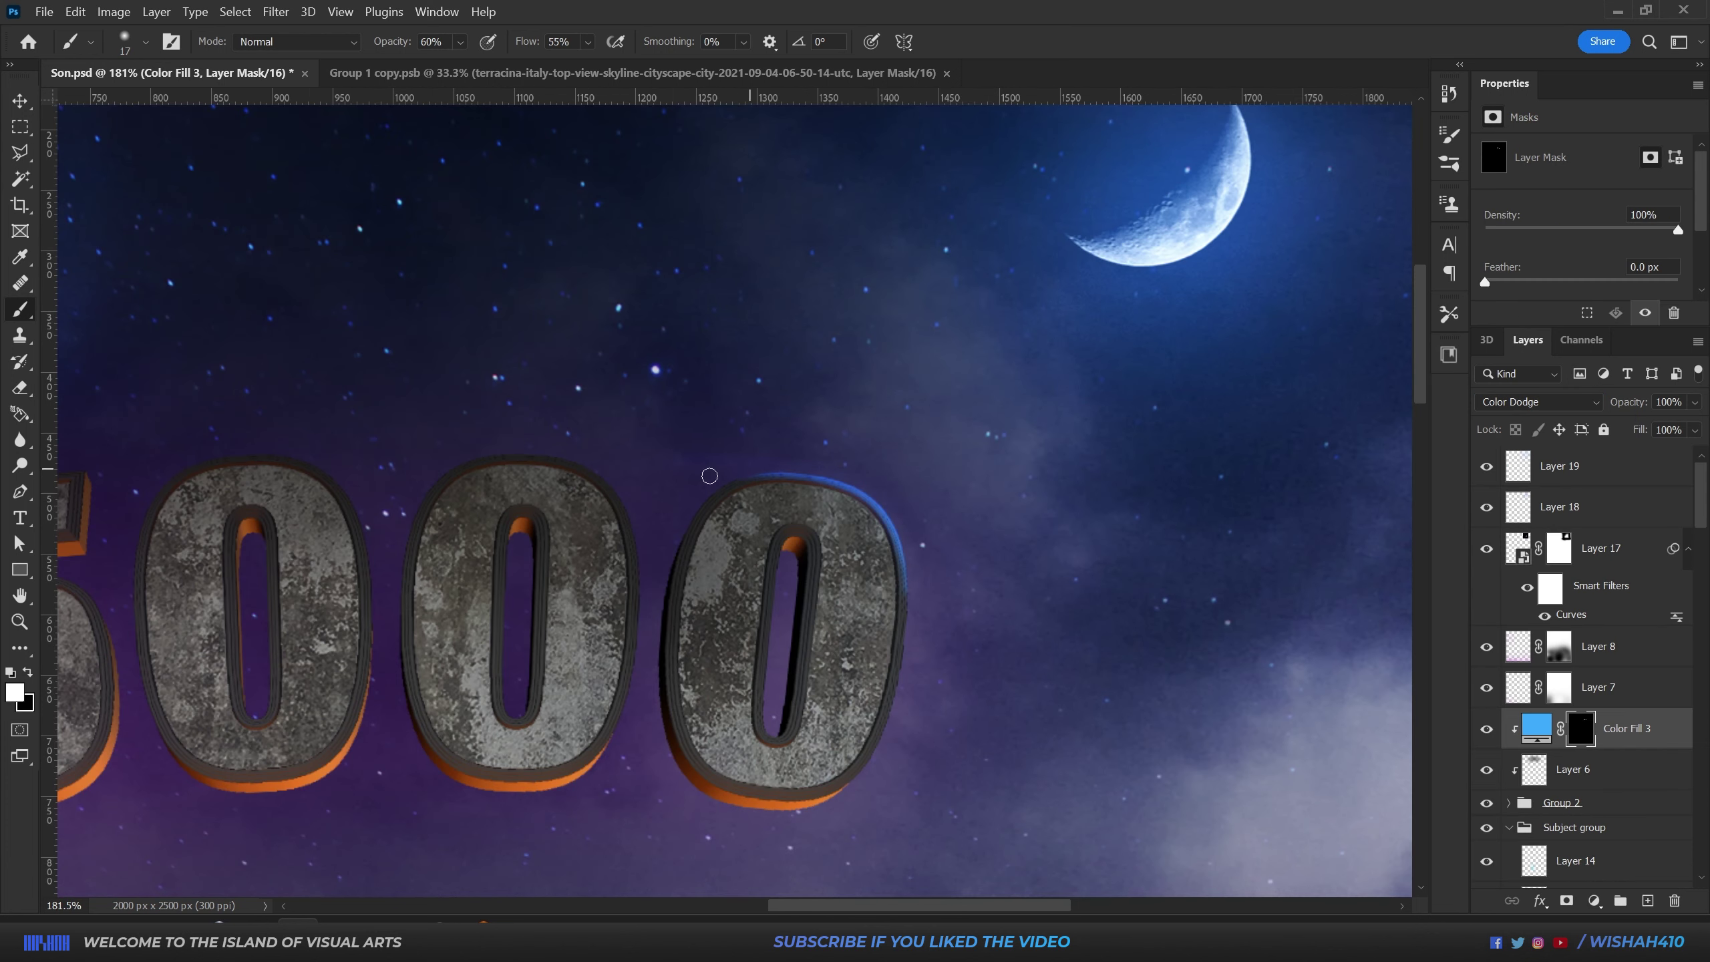
{"action": "scroll", "coordinate": [709, 476], "scroll_direction": "left", "scroll_amount": 3}
Step: Paint blue glow along the top and right edge of the middle 0
{"action": "left_click_drag", "start_coordinate": [641, 470], "coordinate": [797, 561]}
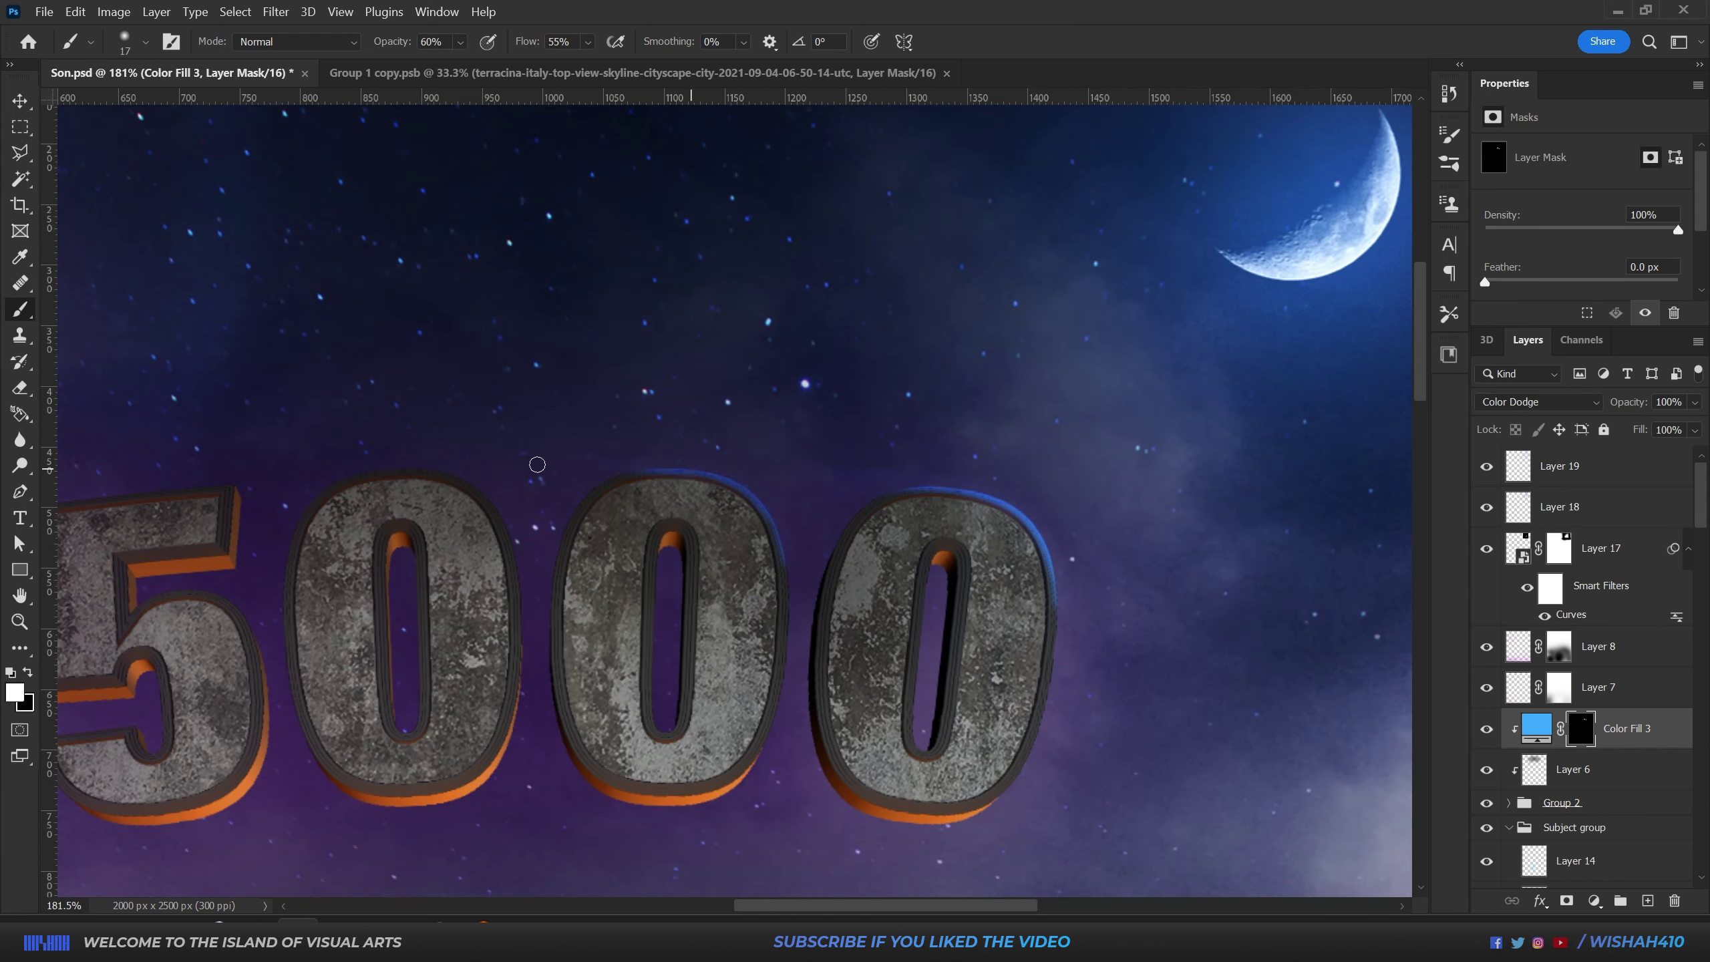
{"action": "scroll", "coordinate": [678, 518], "scroll_direction": "left", "scroll_amount": 3}
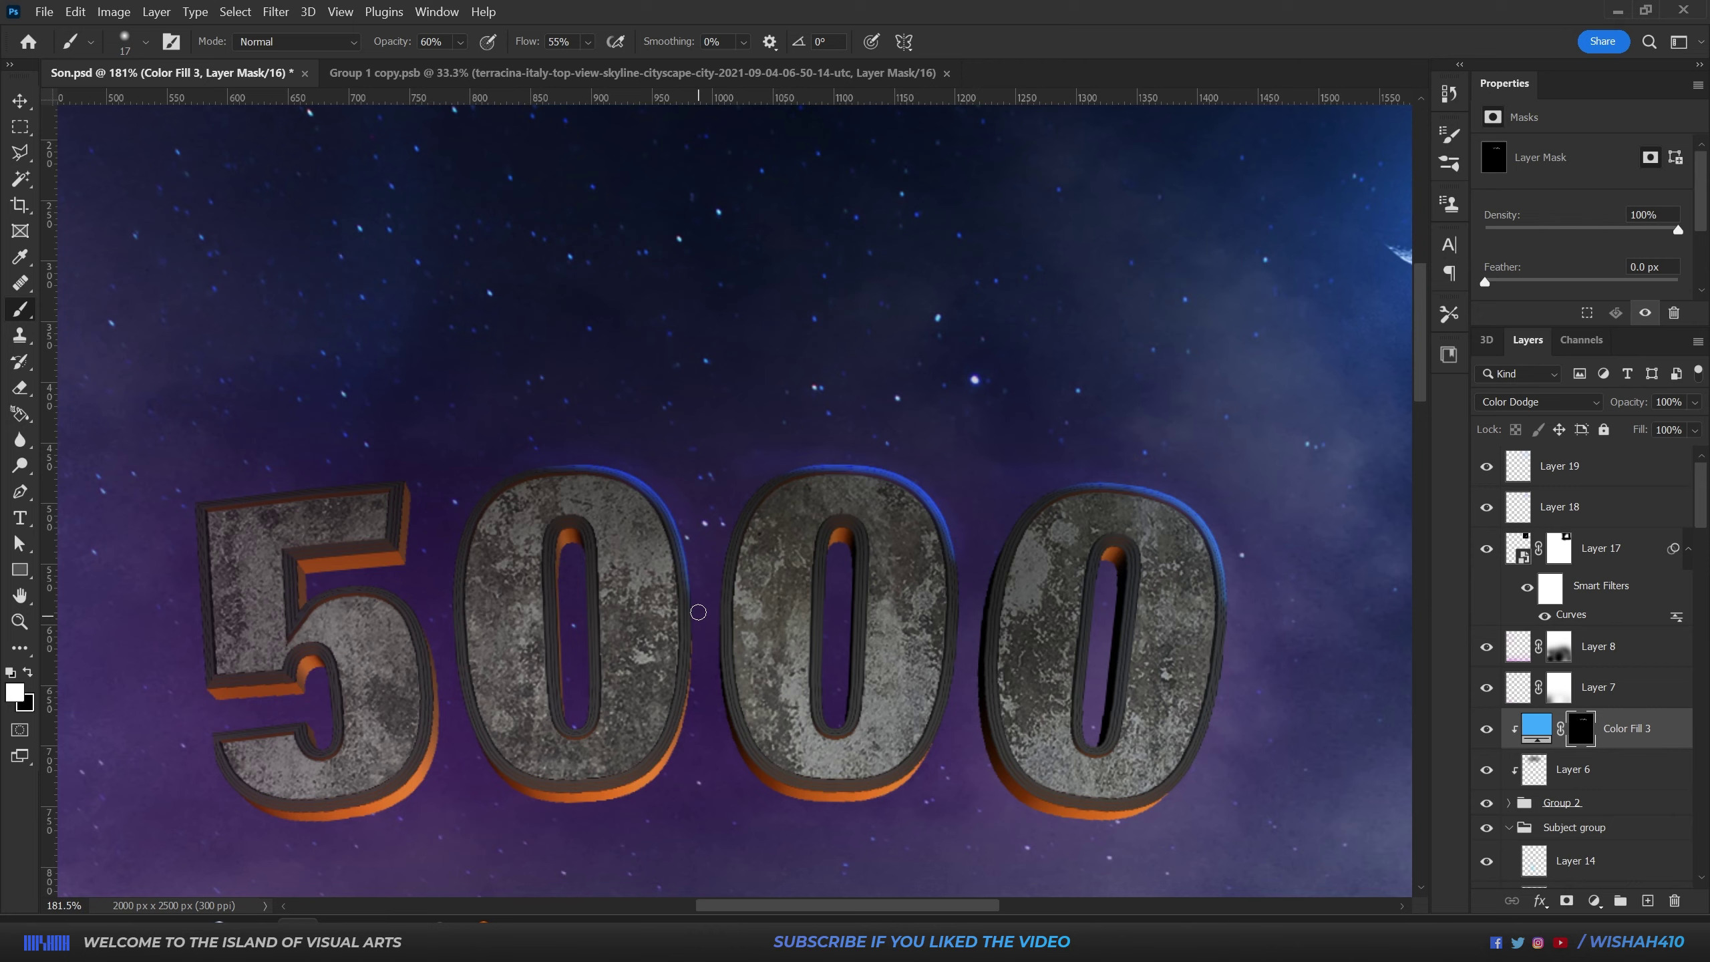
{"action": "left_click_drag", "start_coordinate": [958, 579], "coordinate": [956, 618]}
{"action": "scroll", "coordinate": [654, 559], "scroll_direction": "left", "scroll_amount": 5}
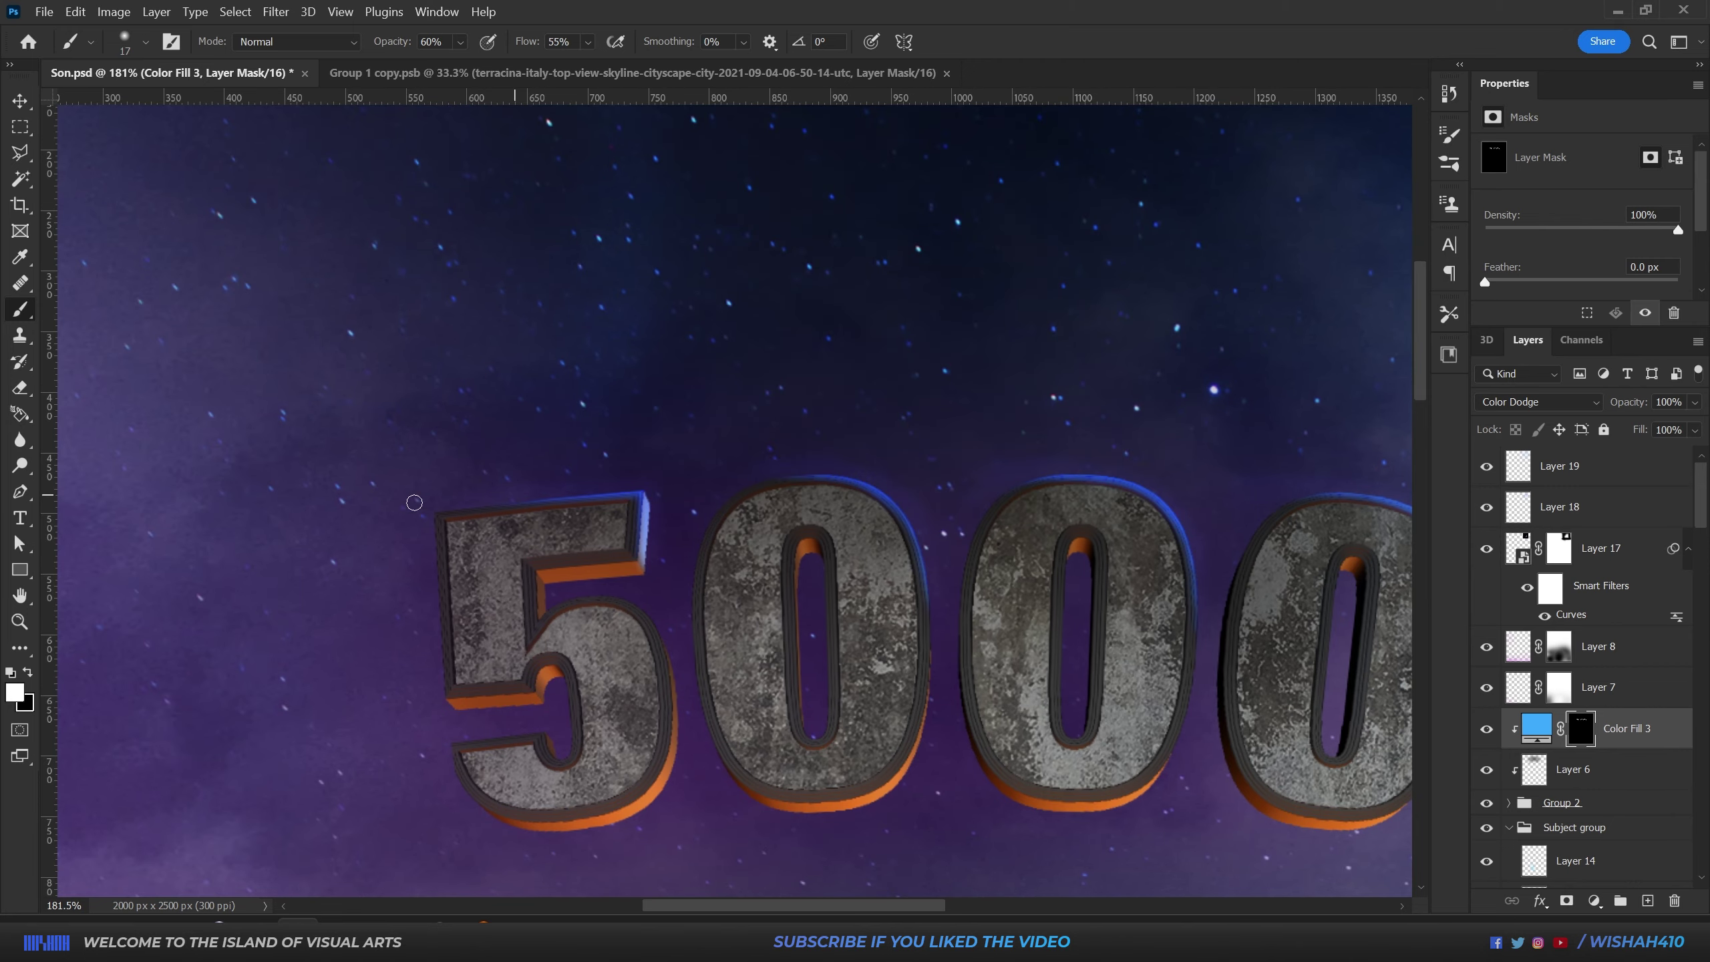
{"action": "key", "text": "ctrl+0"}
{"action": "scroll", "coordinate": [726, 249], "scroll_direction": "up", "scroll_amount": 3}
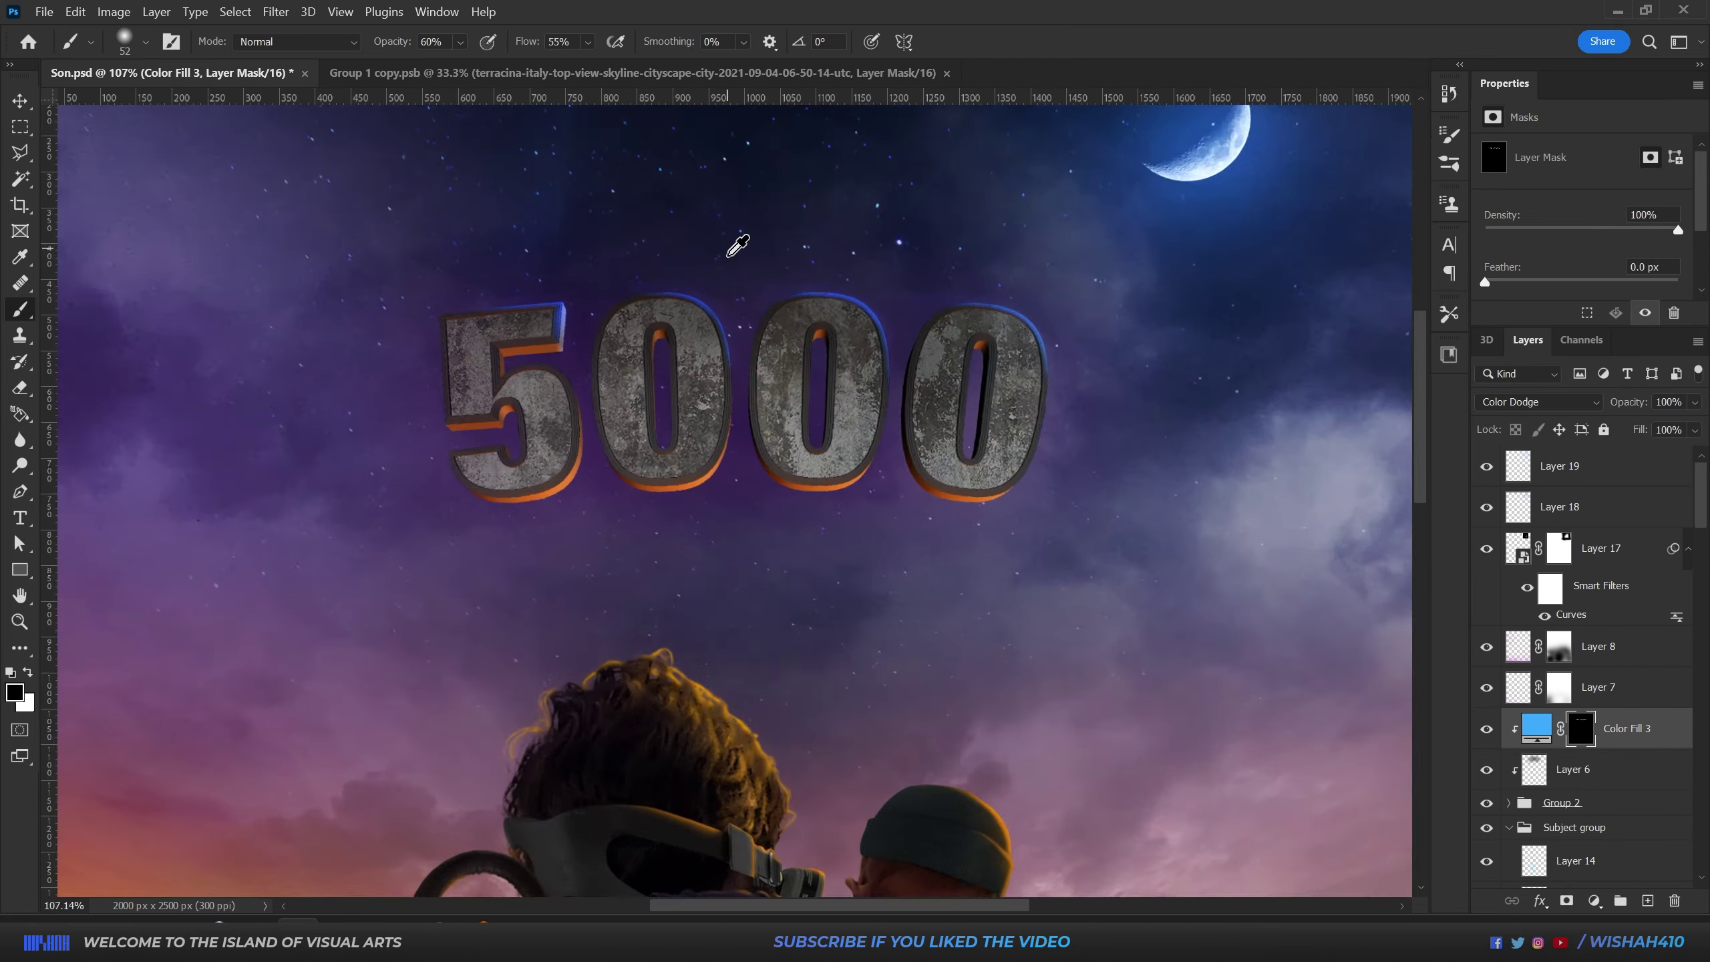
Step: Darken the orange bevels of the 5 and zeros with Exposure 6, clipped to 5000
{"action": "key", "text": "v"}
{"action": "left_click", "coordinate": [1577, 690]}
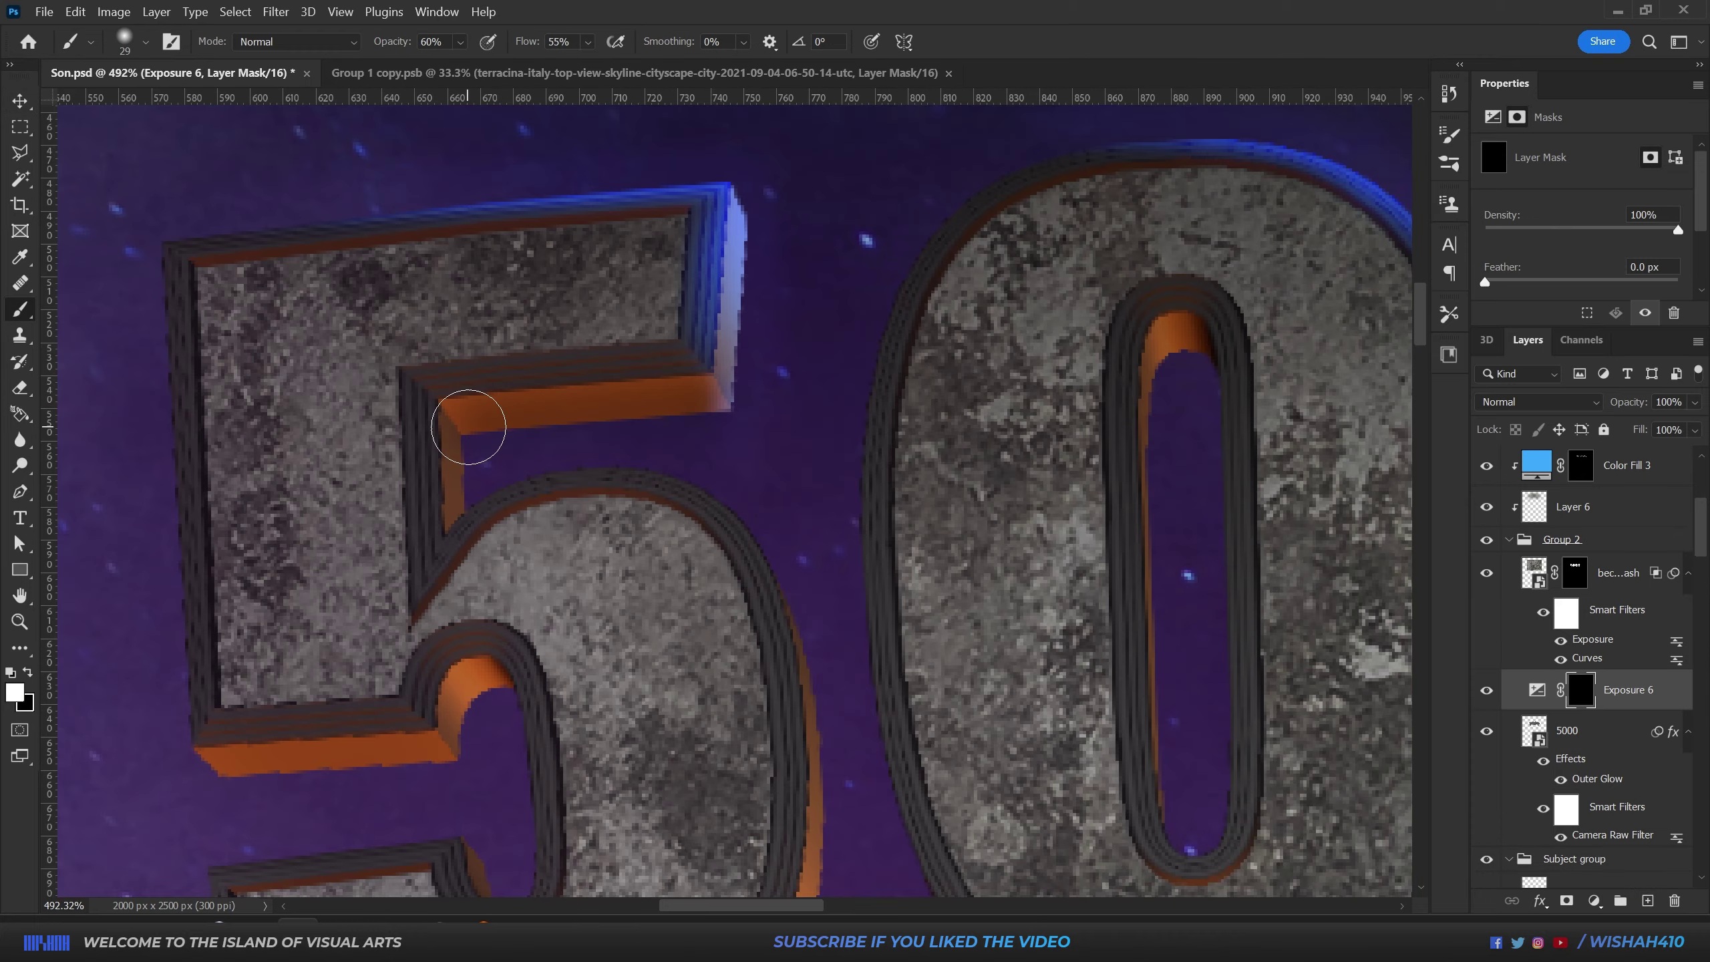
{"action": "left_click_drag", "start_coordinate": [728, 419], "coordinate": [450, 416]}
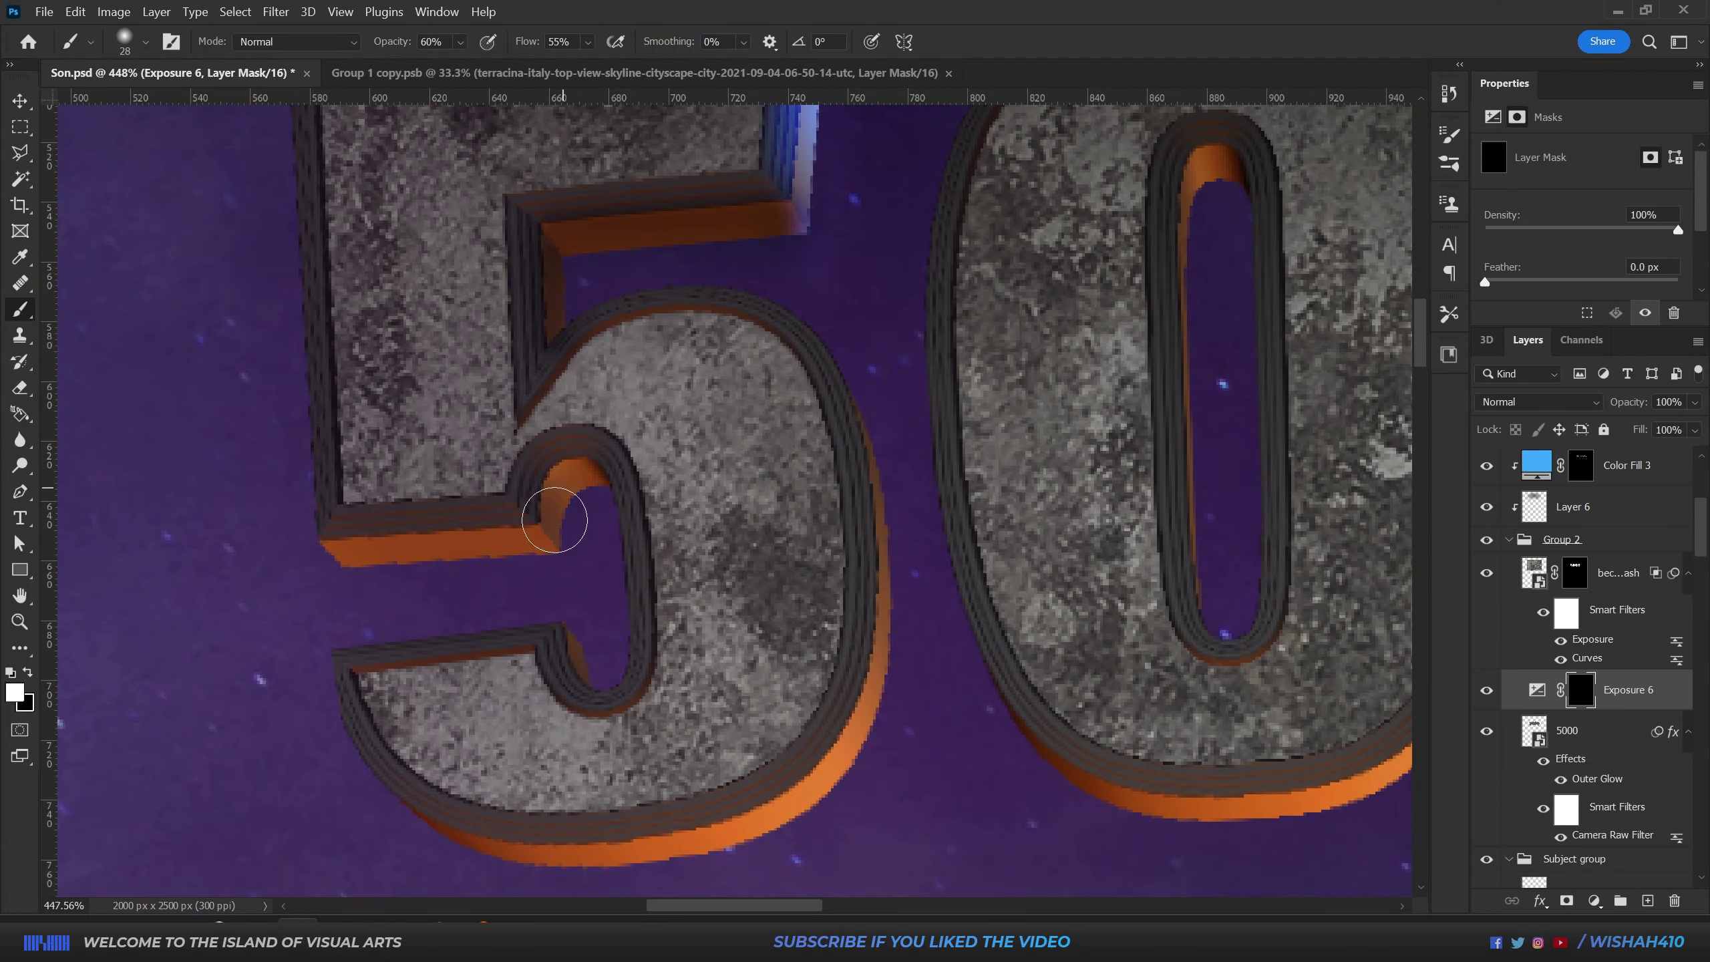
{"action": "key", "text": "x"}
{"action": "mouse_move", "coordinate": [459, 535]}
{"action": "left_mouse_down"}
{"action": "mouse_move", "coordinate": [502, 510]}
{"action": "mouse_move", "coordinate": [450, 508]}
{"action": "mouse_move", "coordinate": [499, 522]}
{"action": "left_mouse_up"}
{"action": "key", "text": "x"}
{"action": "key", "text": "x"}
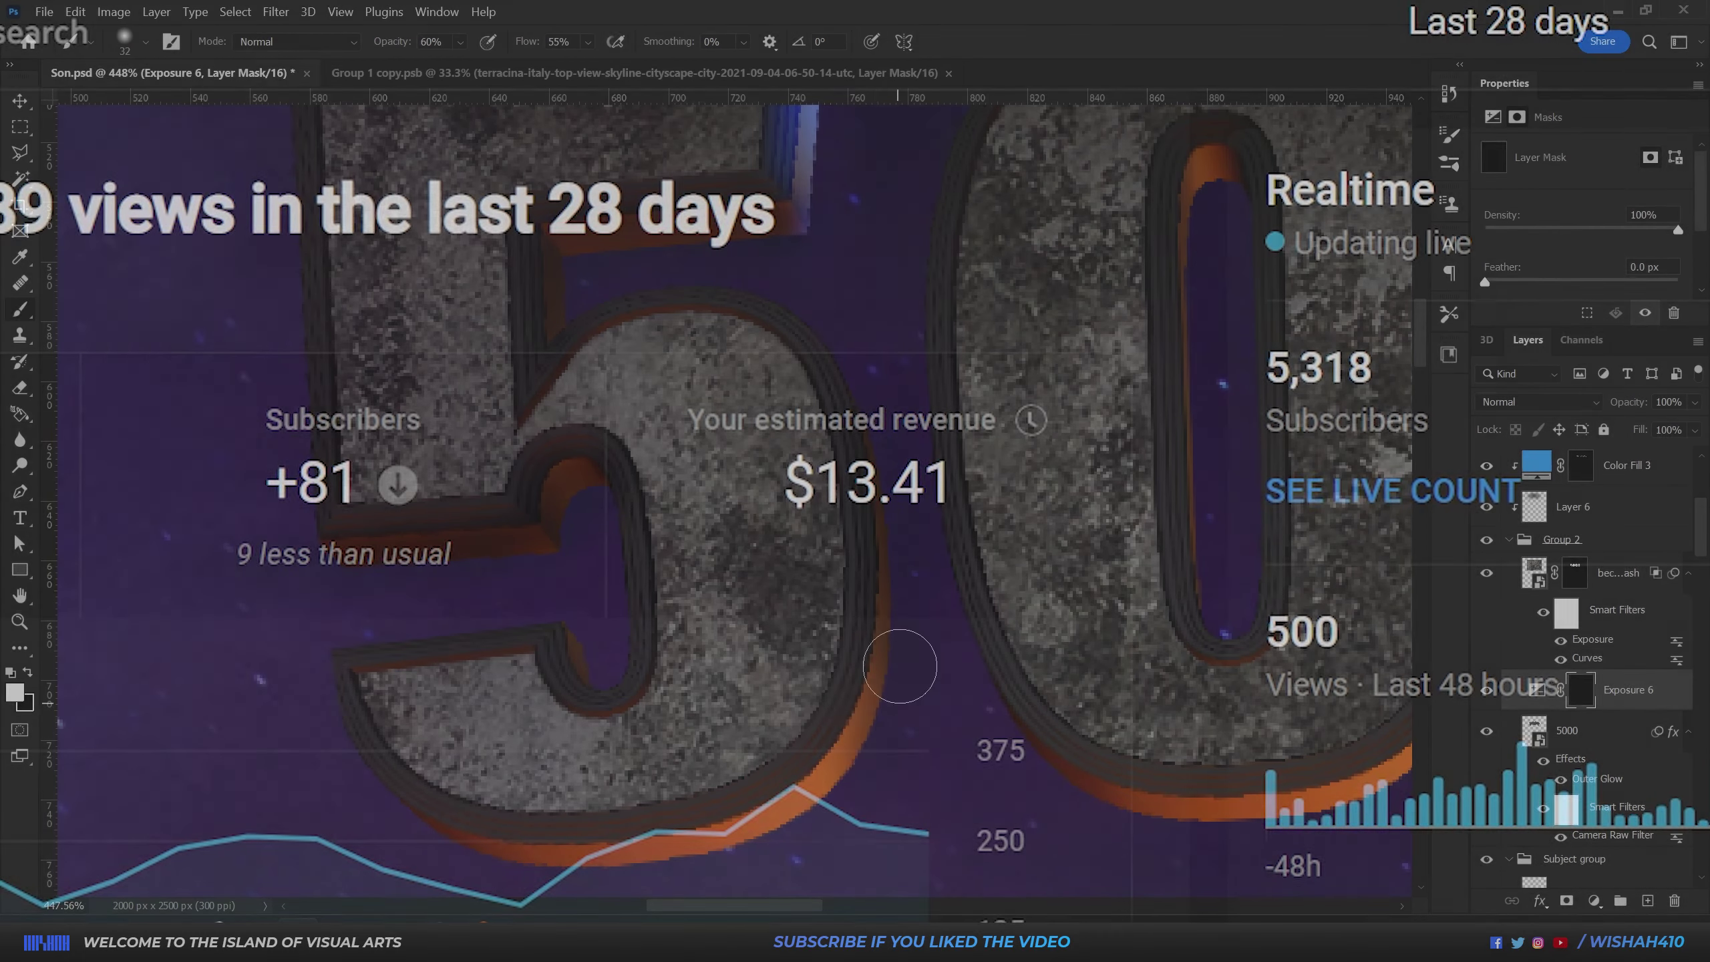
{"action": "scroll", "coordinate": [656, 802], "scroll_direction": "up", "scroll_amount": 1, "text": "alt"}
{"action": "scroll", "coordinate": [521, 677], "scroll_direction": "up", "scroll_amount": 1, "text": "alt"}
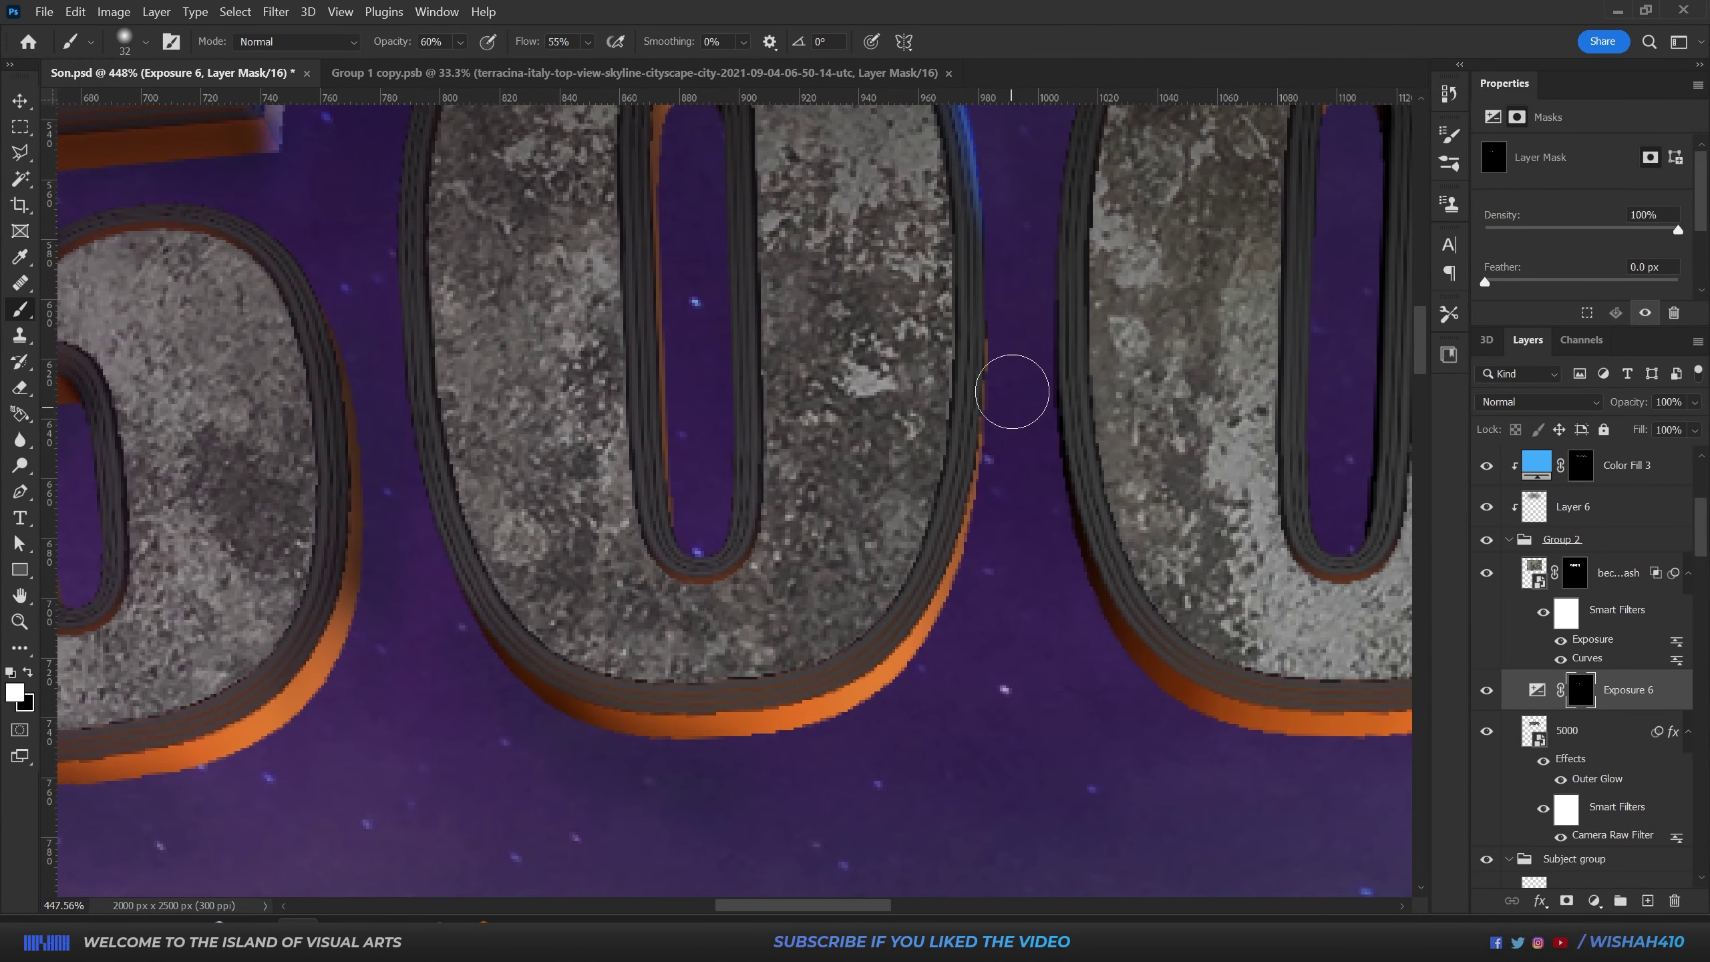
{"action": "key", "text": "x"}
{"action": "key", "text": "bracketleft"}
{"action": "key", "text": "bracketleft"}
{"action": "scroll", "coordinate": [1000, 440], "scroll_direction": "up", "scroll_amount": 3}
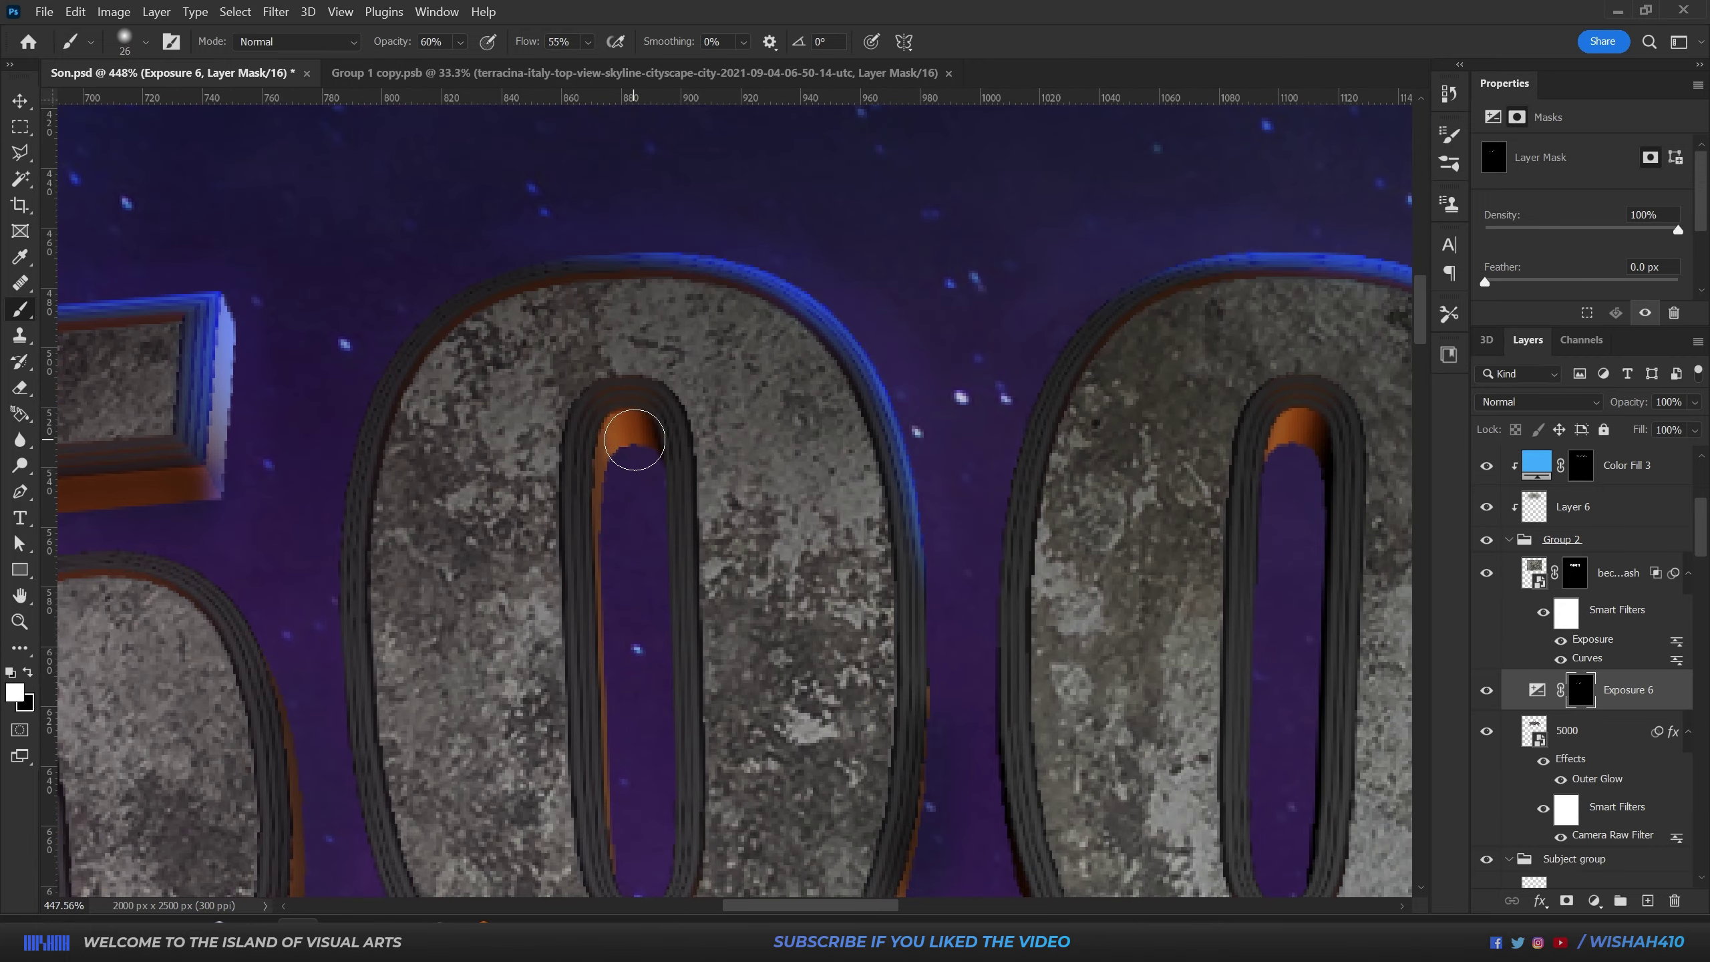
{"action": "scroll", "coordinate": [867, 434], "scroll_direction": "right", "scroll_amount": 3}
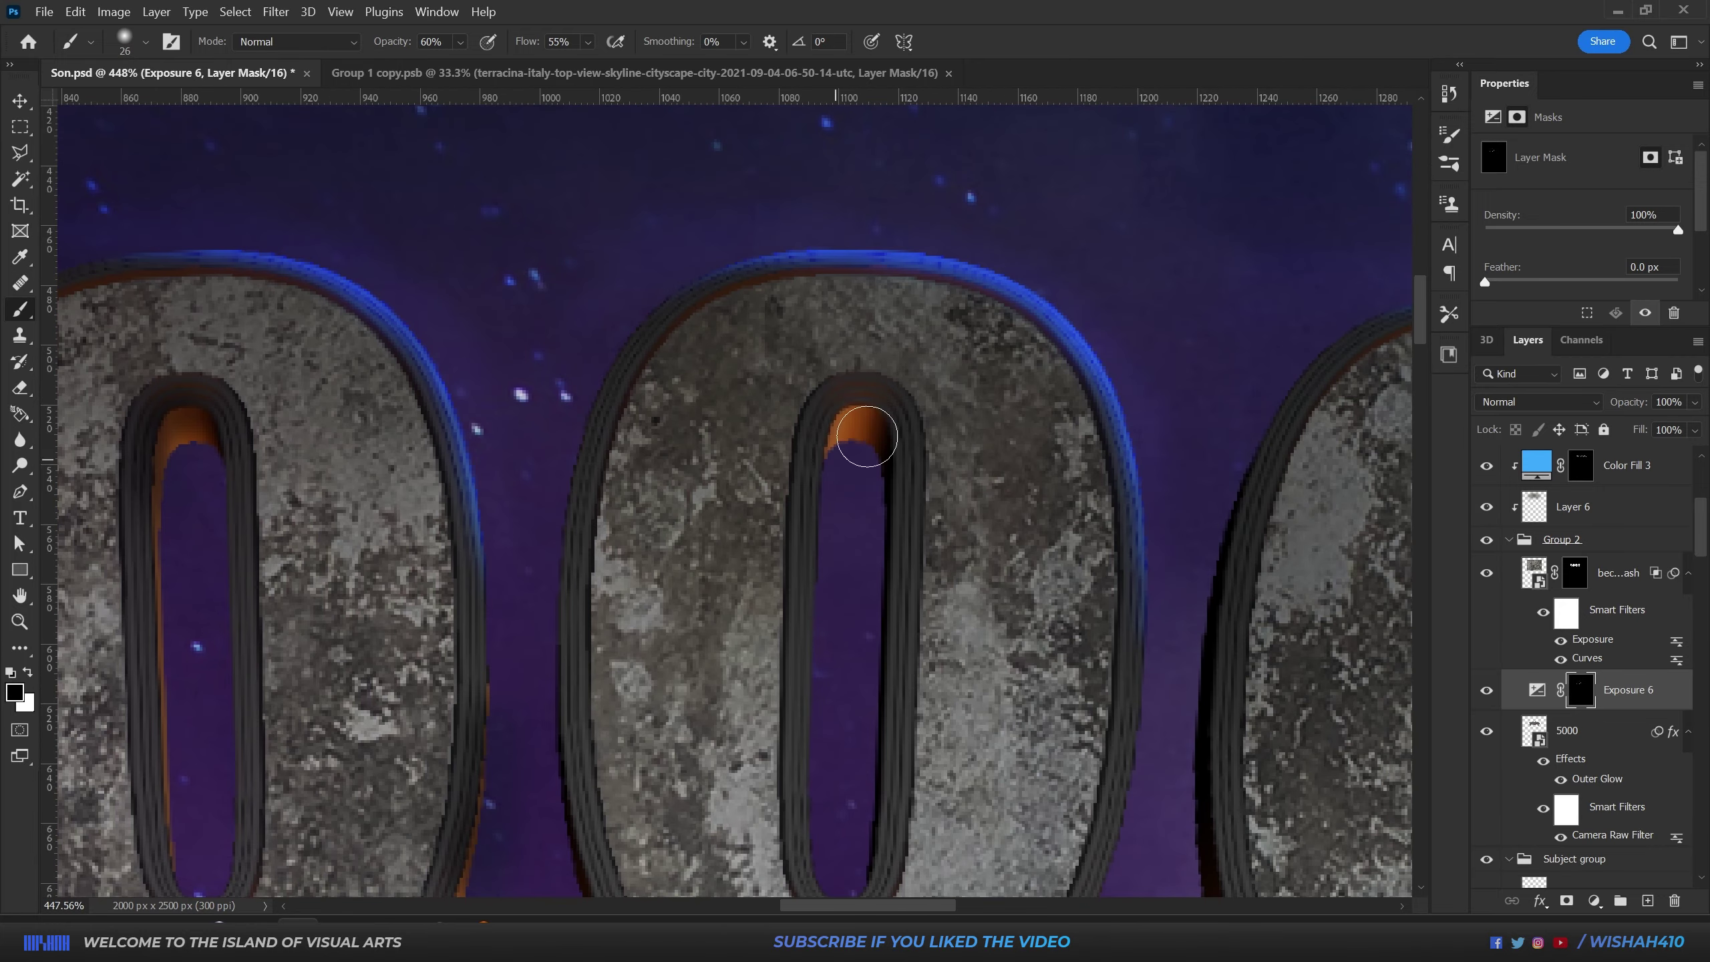
{"action": "scroll", "coordinate": [859, 406], "scroll_direction": "down", "scroll_amount": 5}
{"action": "scroll", "coordinate": [859, 407], "scroll_direction": "right", "scroll_amount": 2}
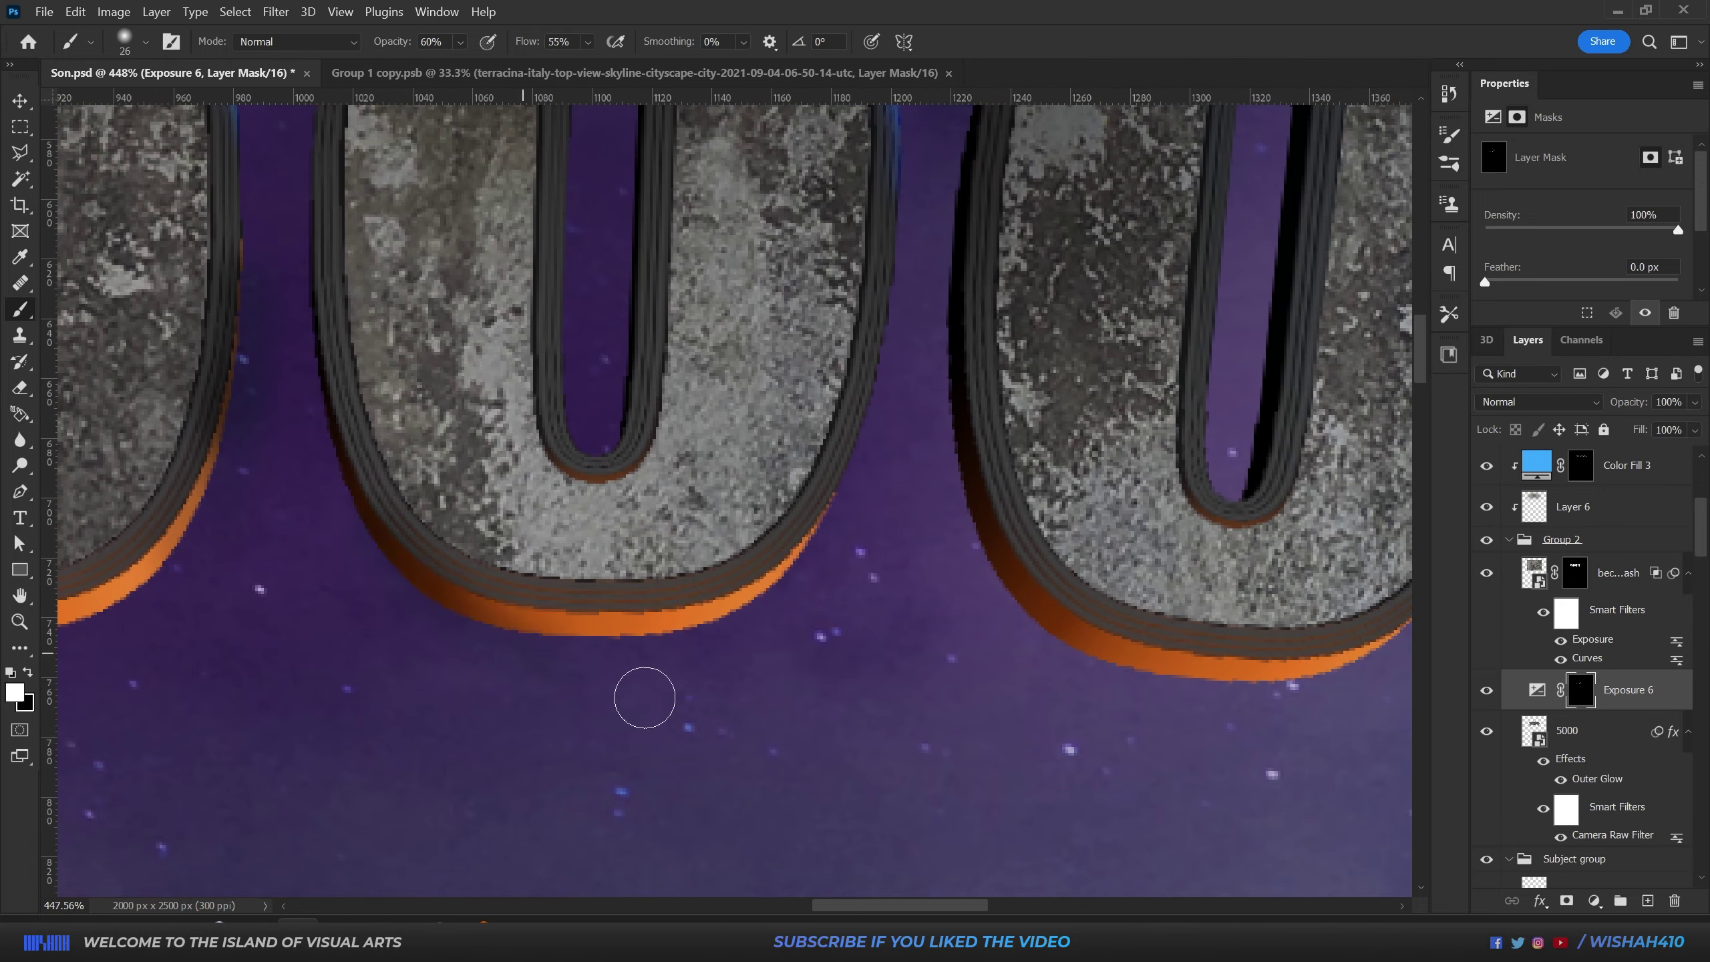
{"action": "left_click_drag", "start_coordinate": [428, 610], "coordinate": [455, 619]}
{"action": "scroll", "coordinate": [802, 669], "scroll_direction": "right", "scroll_amount": 3}
{"action": "scroll", "coordinate": [1110, 725], "scroll_direction": "right", "scroll_amount": 1}
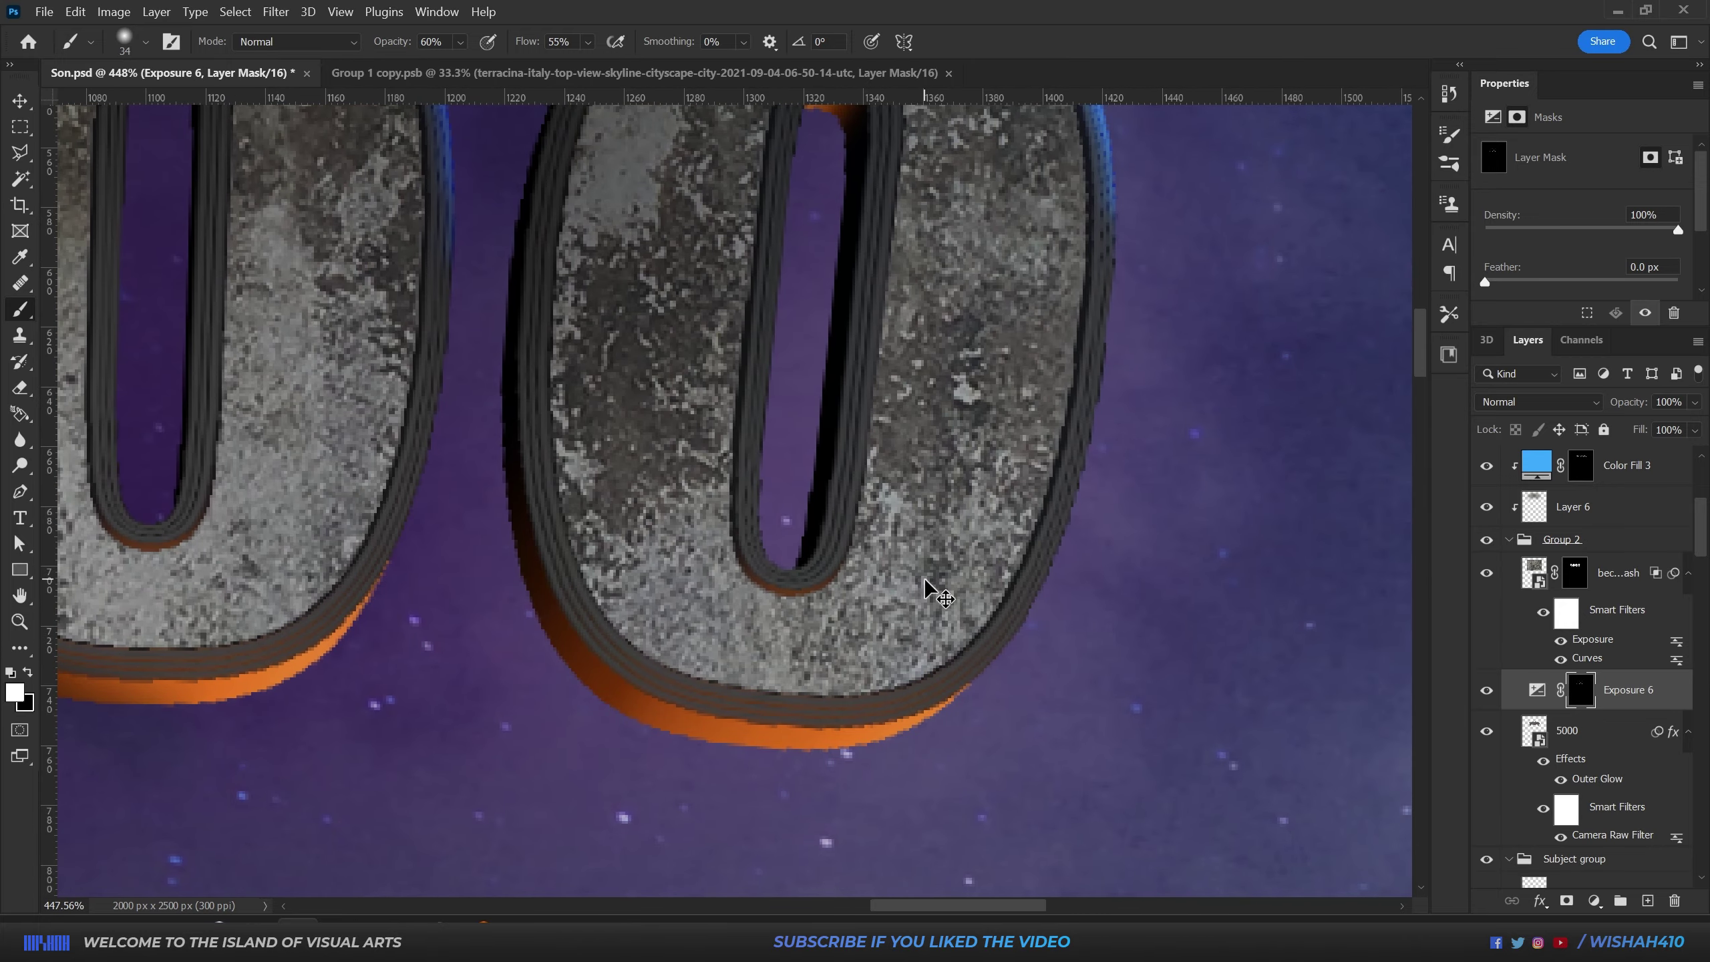
{"action": "scroll", "coordinate": [923, 580], "scroll_direction": "up", "scroll_amount": 5}
{"action": "left_click", "coordinate": [1575, 673], "text": "alt"}
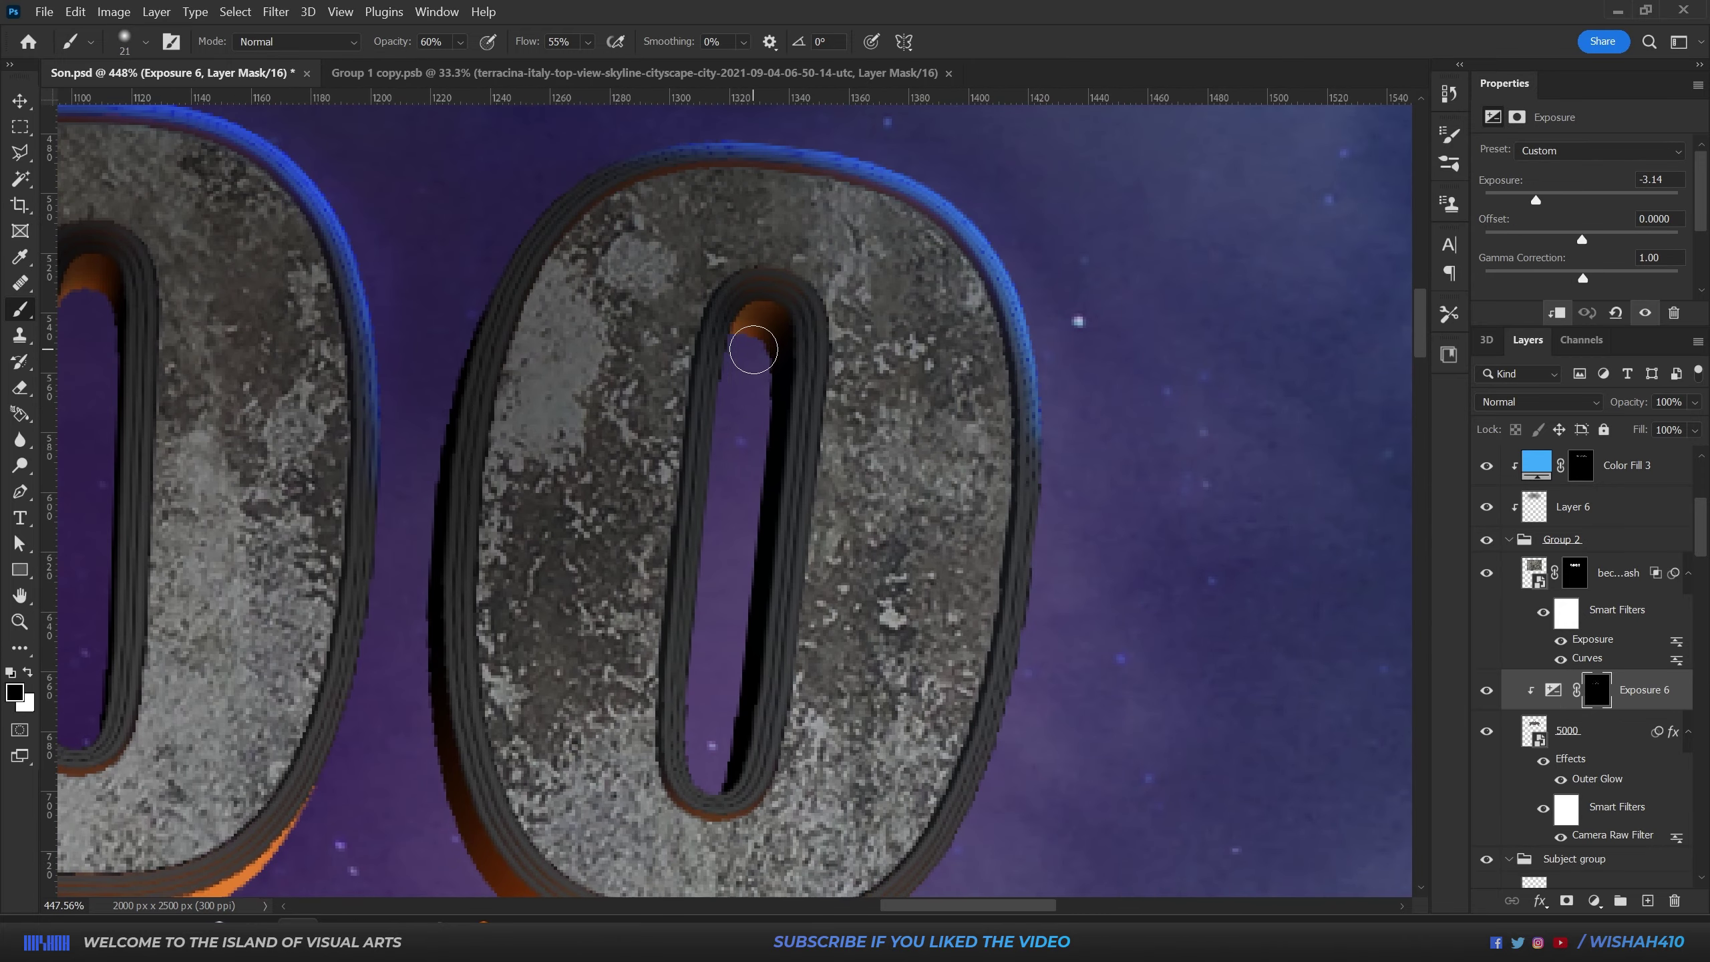
{"action": "scroll", "coordinate": [758, 319], "scroll_direction": "down", "scroll_amount": 5, "text": "alt"}
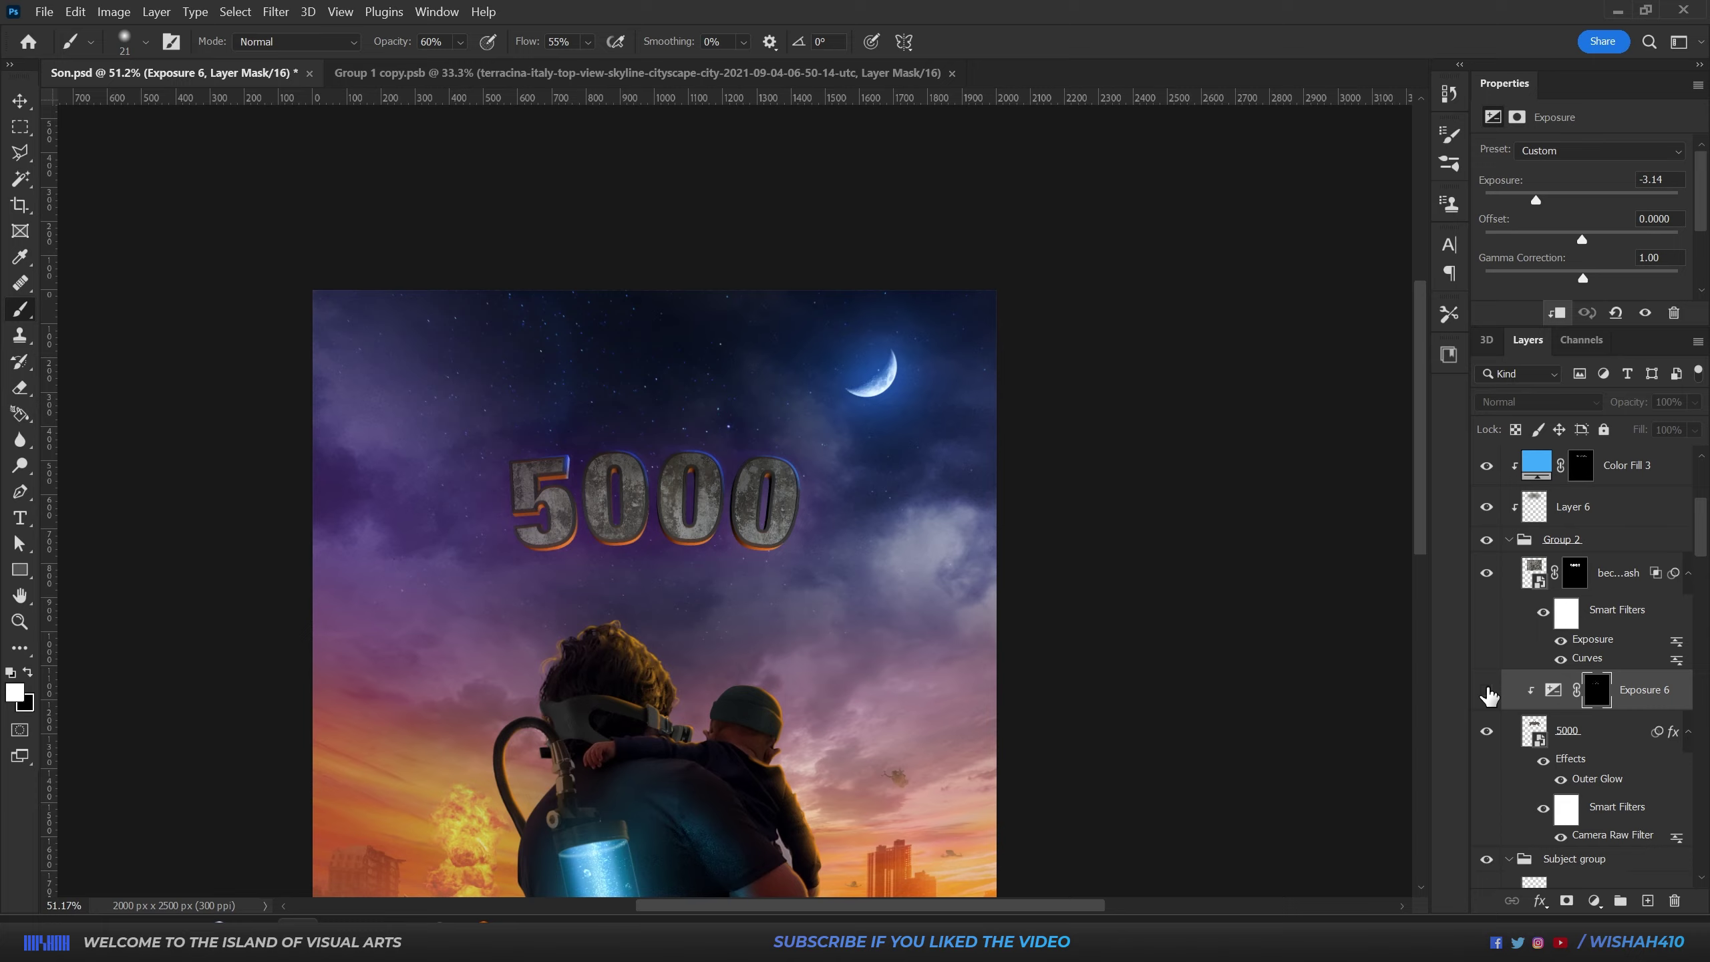